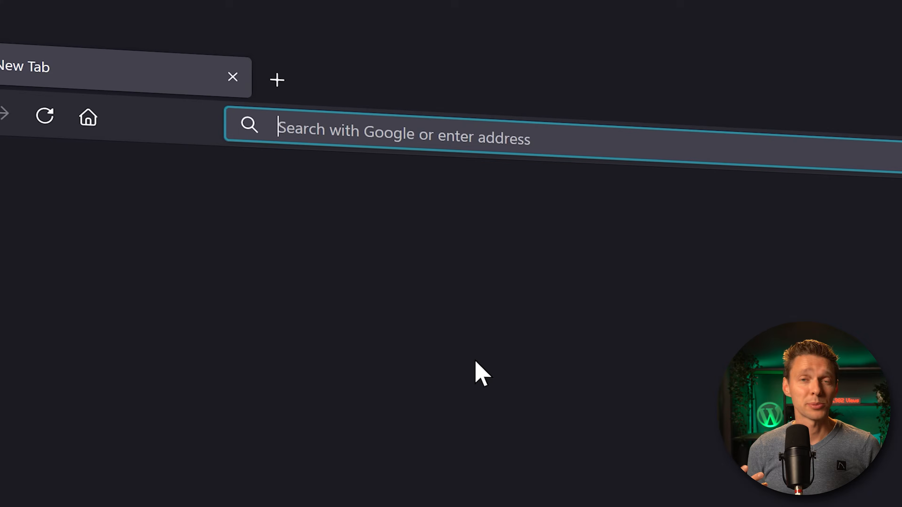
# Load the MalCare website at wp.discount/malcare in Firefox.
pyautogui.write('wp.discoun')
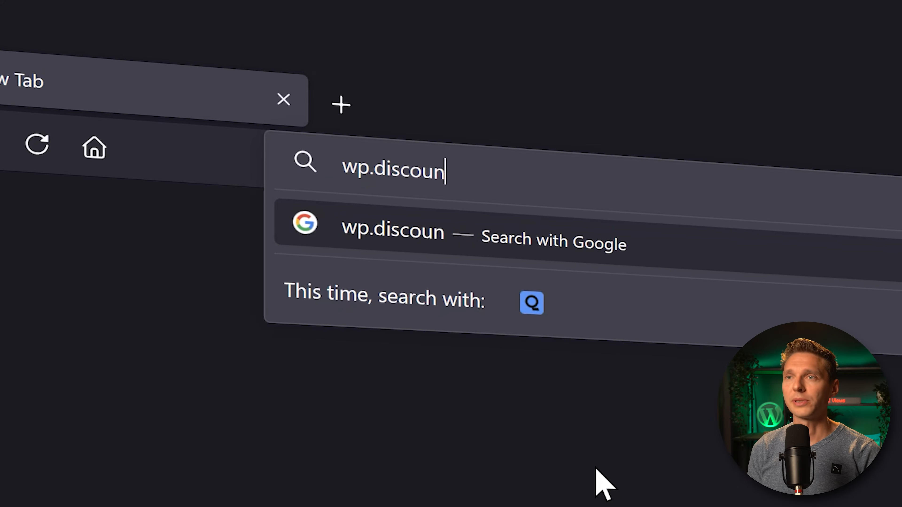
pyautogui.write('t/malcare')
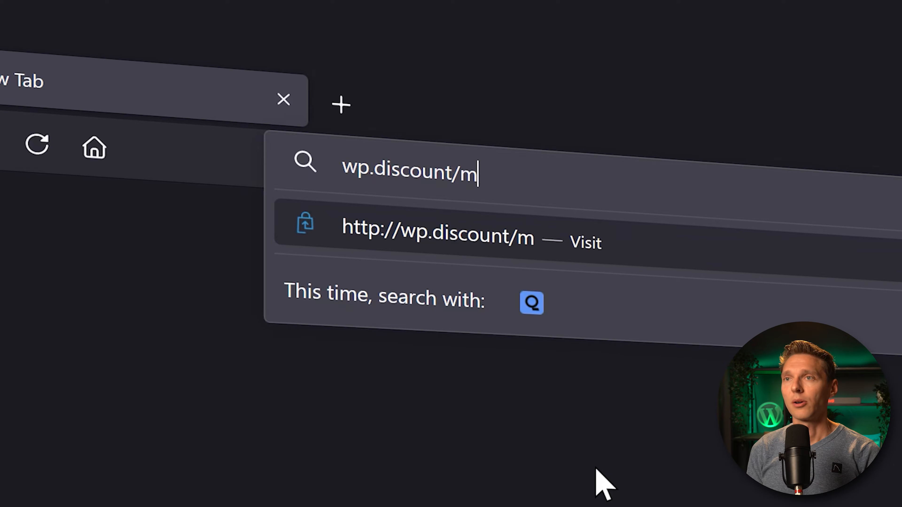
pyautogui.press('Return')
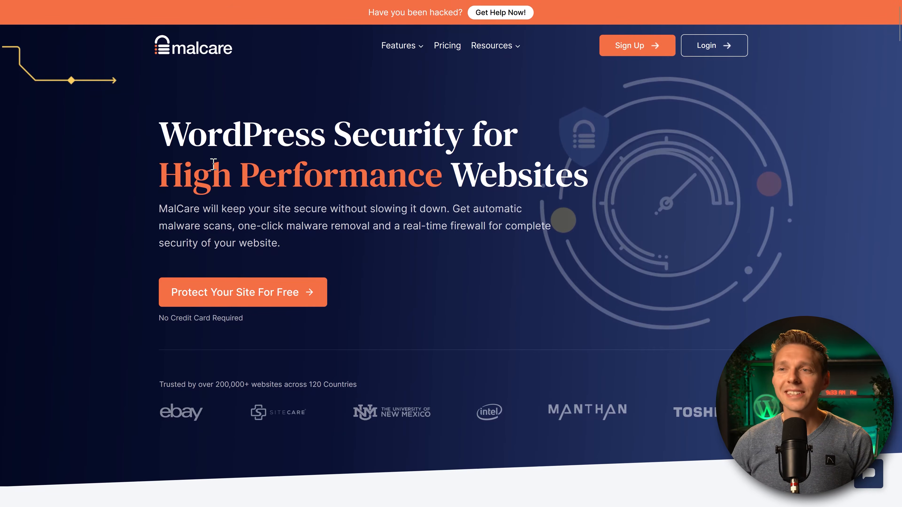
# Sign up for a free MalCare account with an e-mail address and password.
pyautogui.moveTo(178, 176); pyautogui.dragTo(432, 175)
pyautogui.click(543, 170)
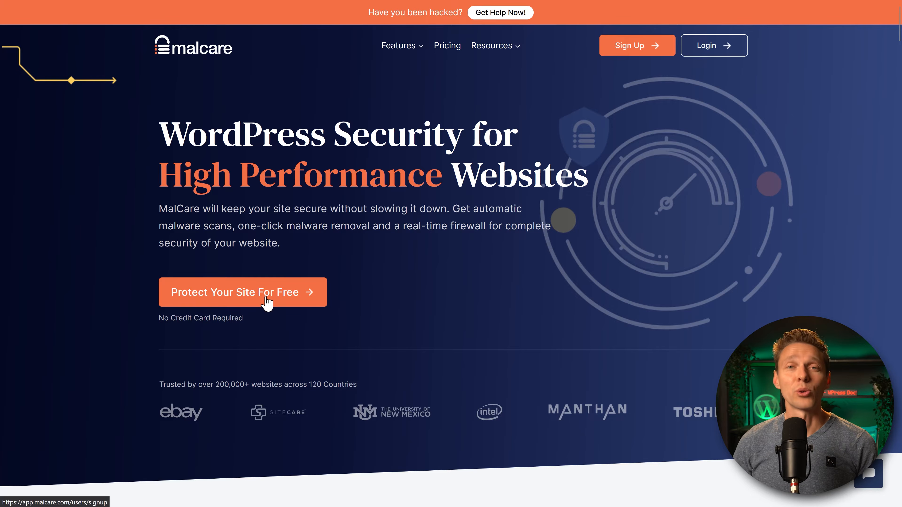
pyautogui.click(267, 304)
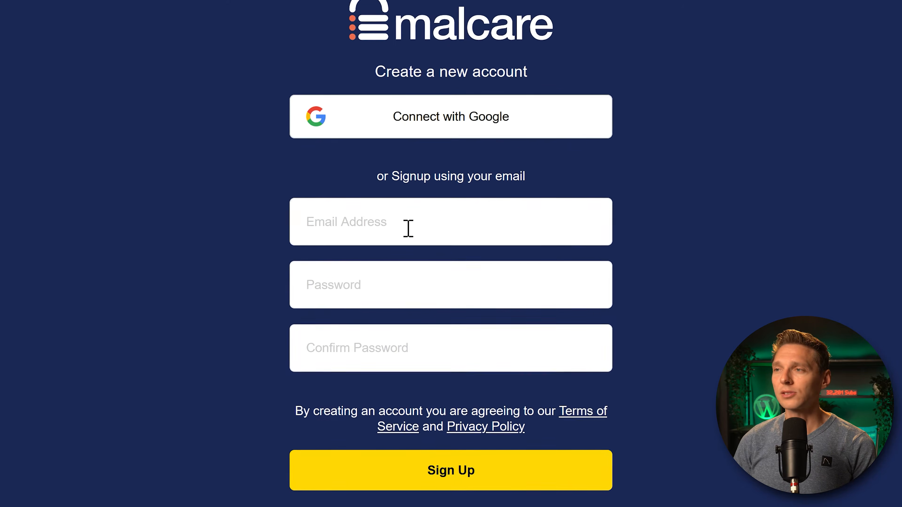
pyautogui.click(407, 227)
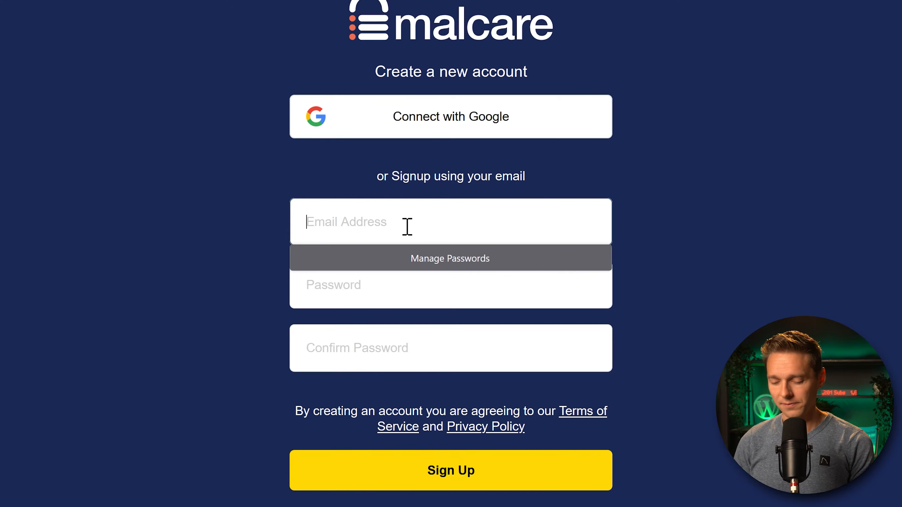
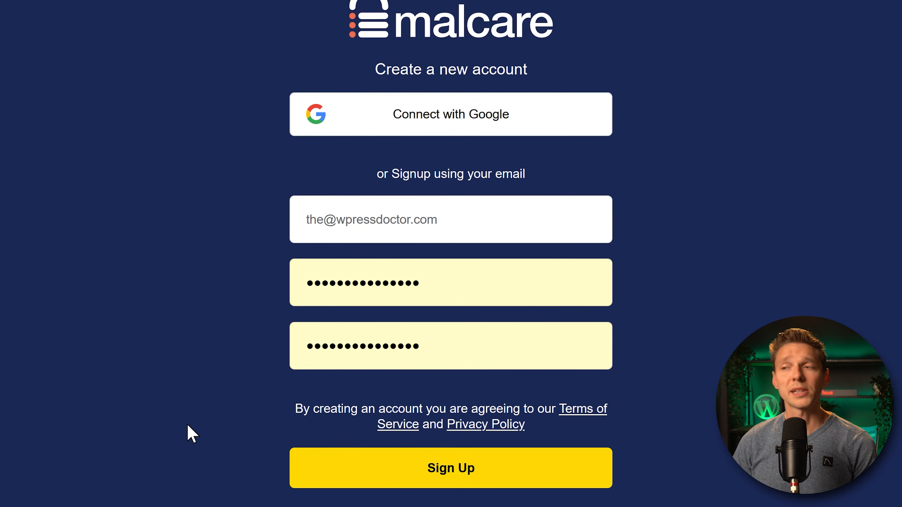
pyautogui.click(491, 480)
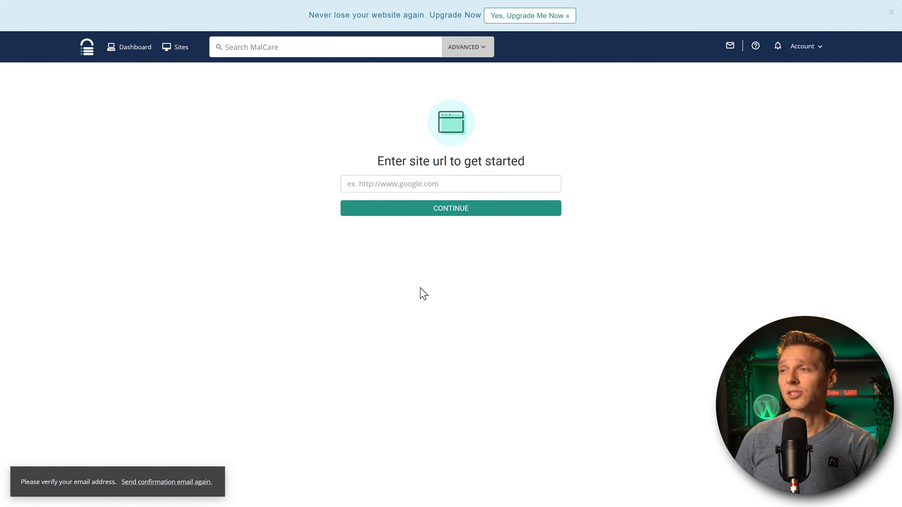
pyautogui.write('https://wpressdoc.com')
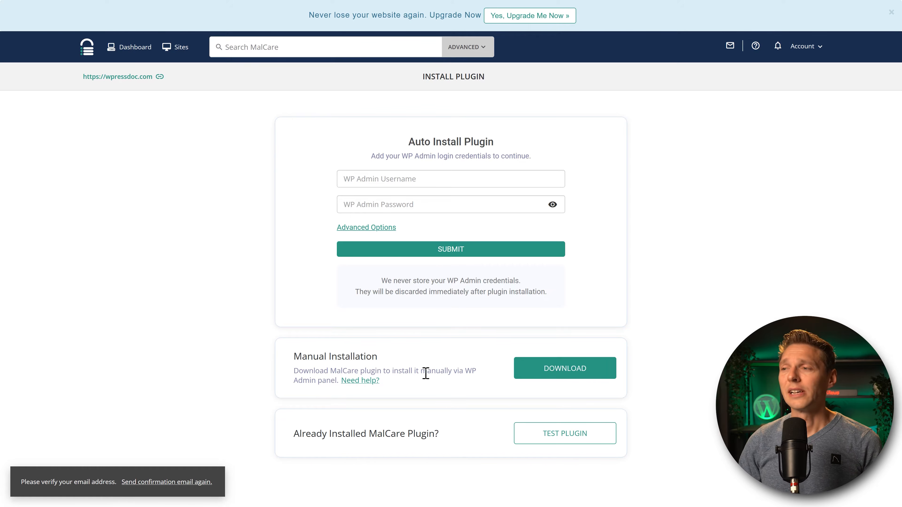
pyautogui.click(566, 373)
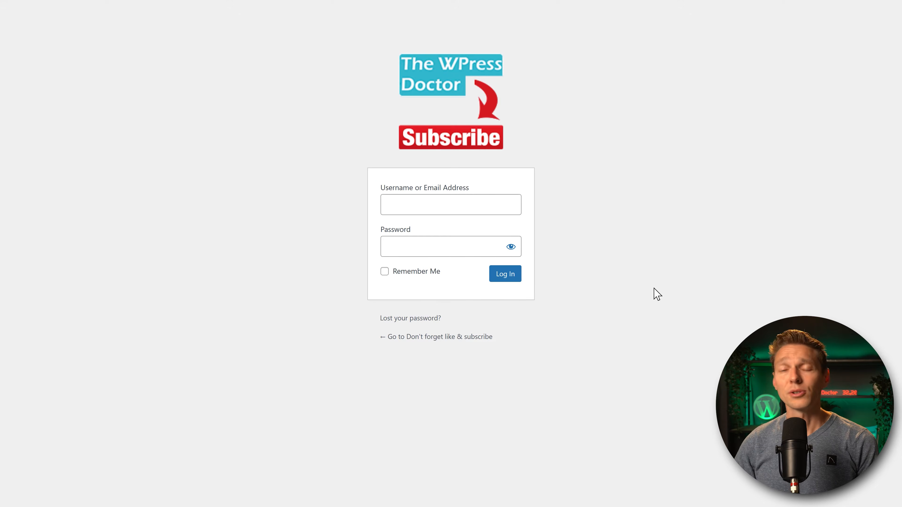
# Log in to wp-admin, upload and install malcare-security.zip, then activate the plugin.
pyautogui.click(461, 202)
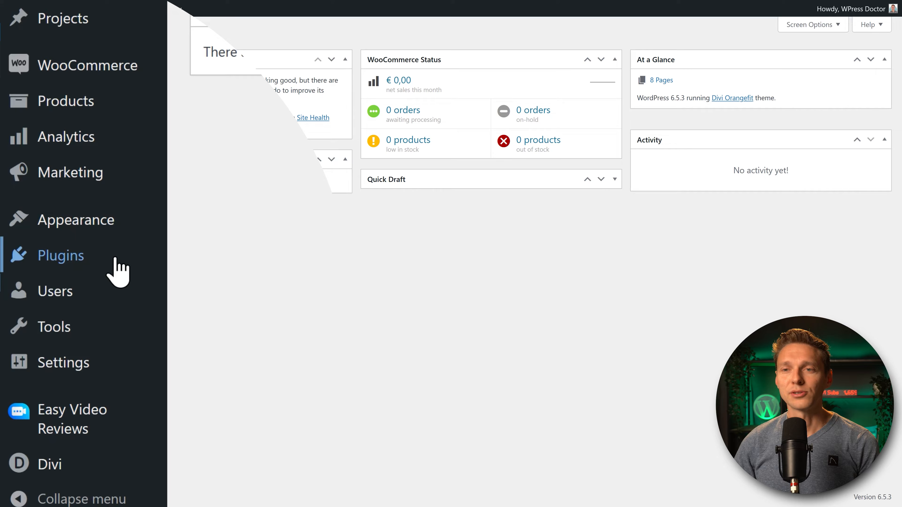
pyautogui.moveTo(92, 267)
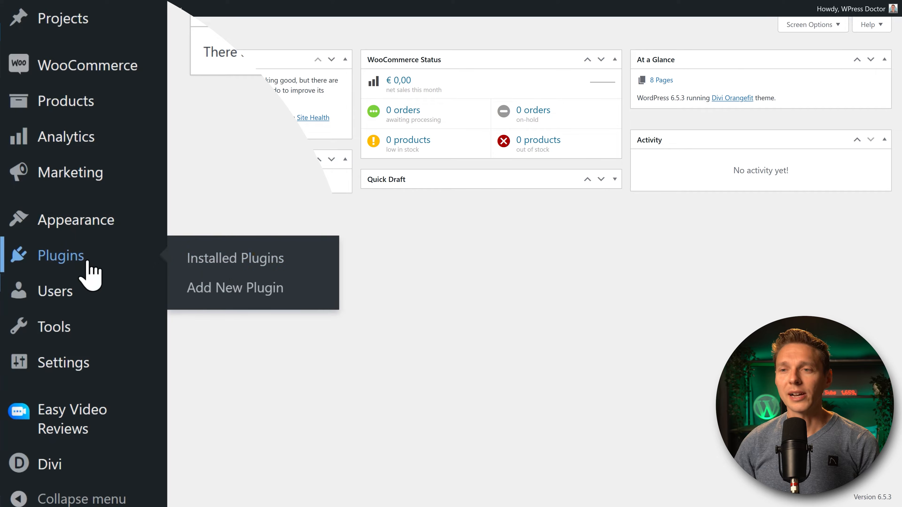
pyautogui.click(274, 289)
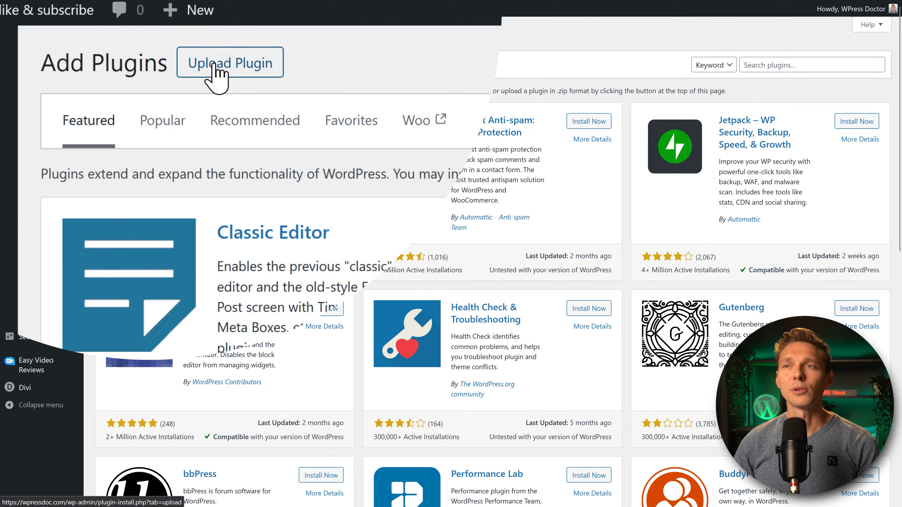
pyautogui.click(214, 64)
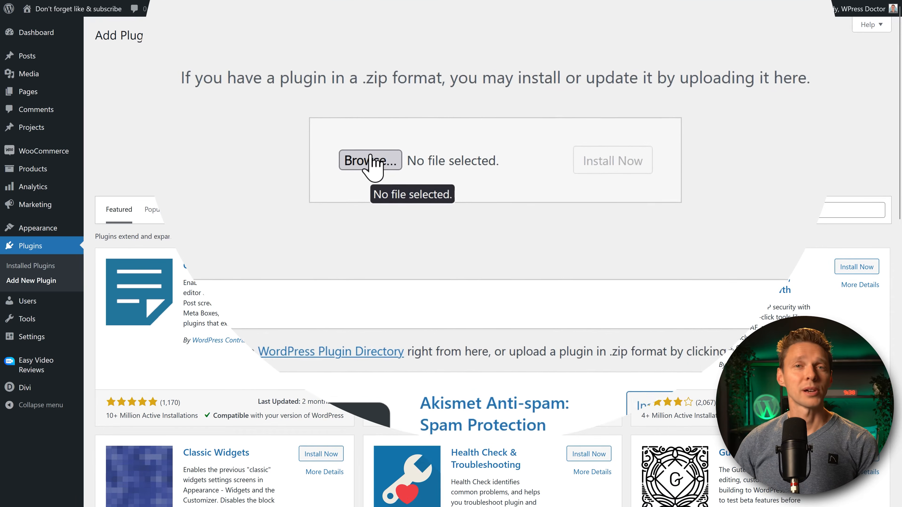
pyautogui.click(356, 163)
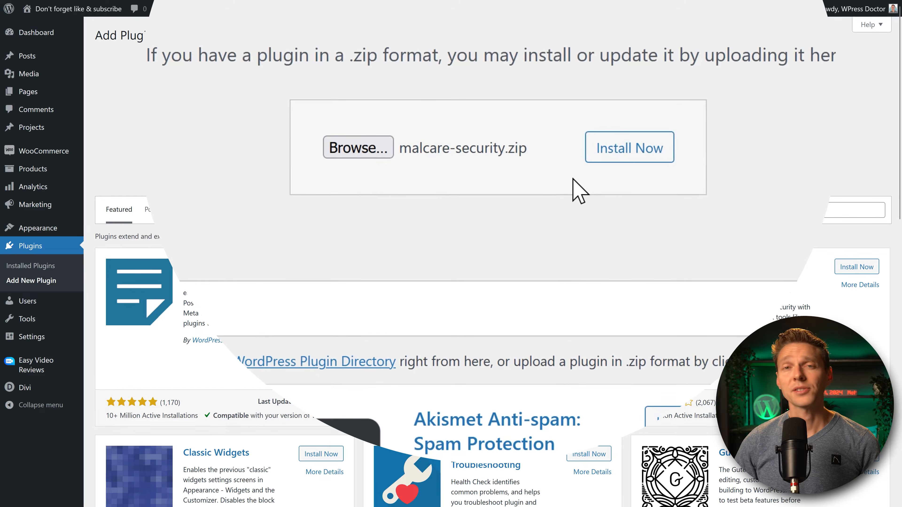
pyautogui.click(640, 149)
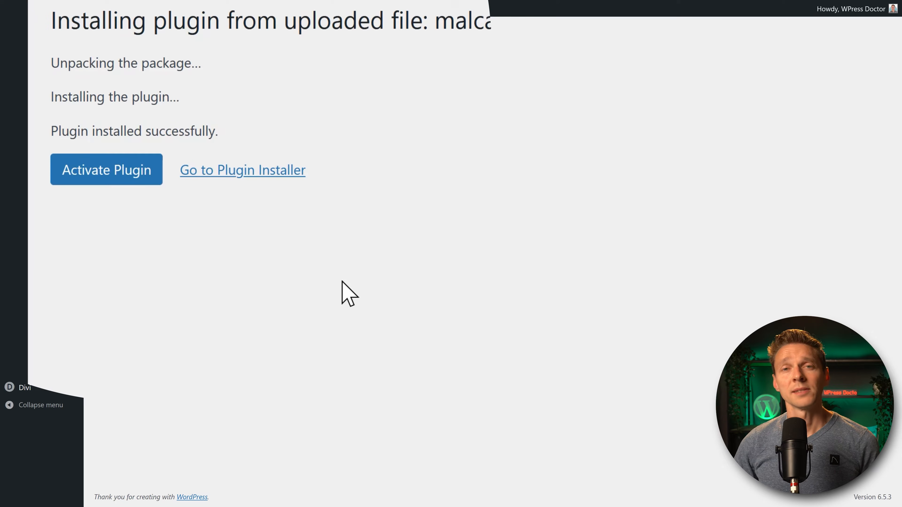
pyautogui.click(132, 172)
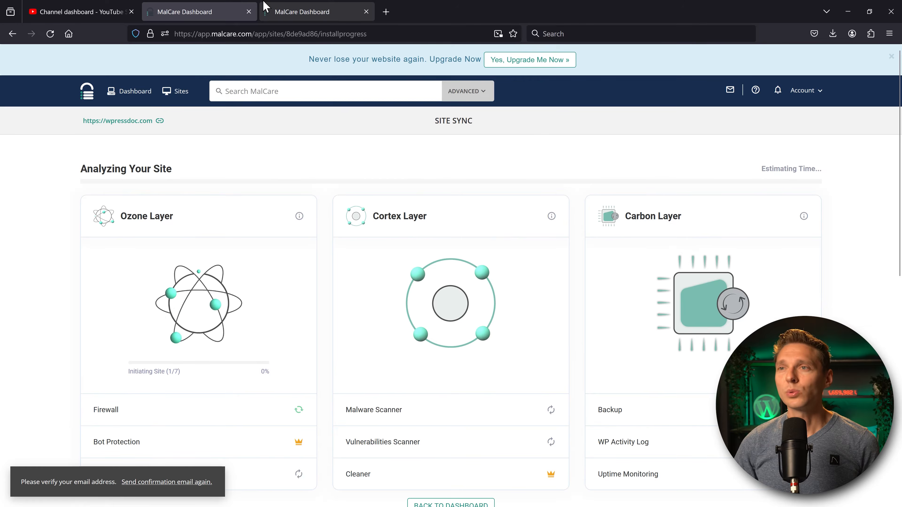
# Select the Site Sync page address, without its https prefix, in the address bar.
pyautogui.click(217, 34)
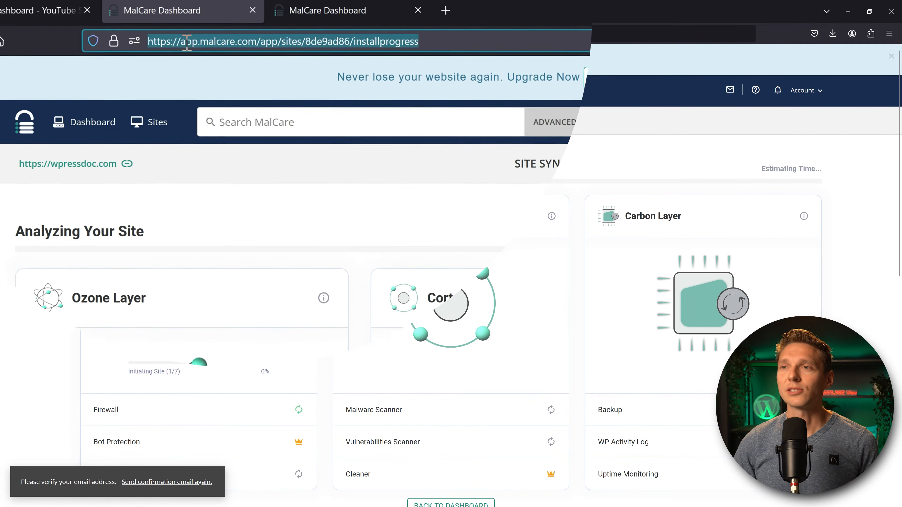
pyautogui.moveTo(187, 42); pyautogui.dragTo(436, 42)
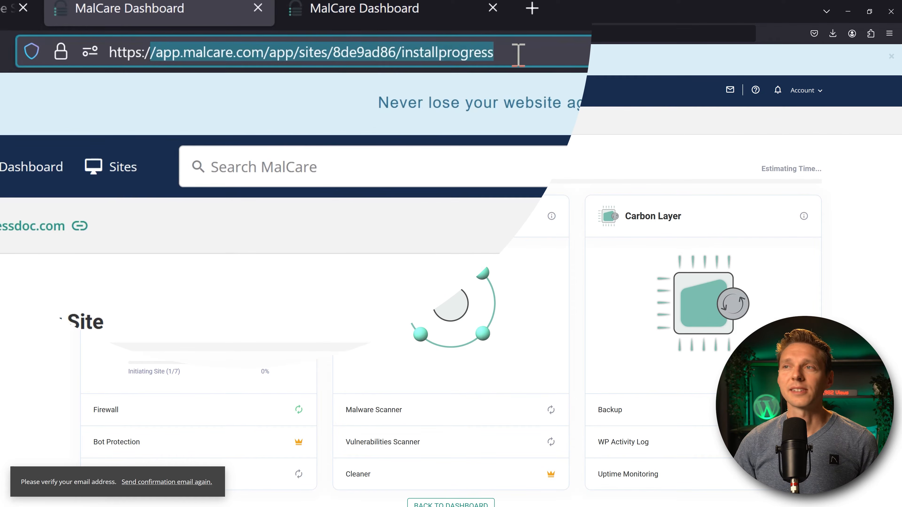
pyautogui.click(525, 54)
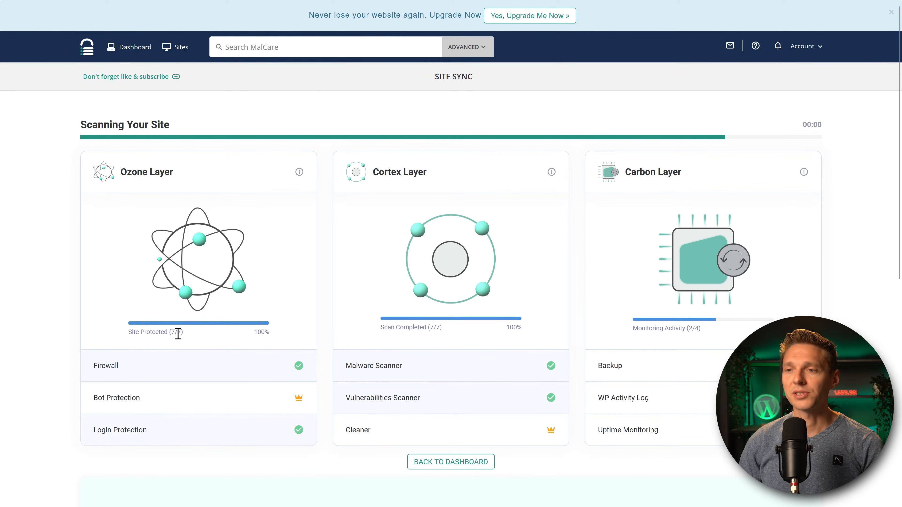
# Confirm the finished scan shows Site Protected 7/7, Scan Completed 7/7 and Monitoring 2/4.
pyautogui.moveTo(183, 334); pyautogui.dragTo(162, 333)
pyautogui.moveTo(442, 329); pyautogui.dragTo(405, 330)
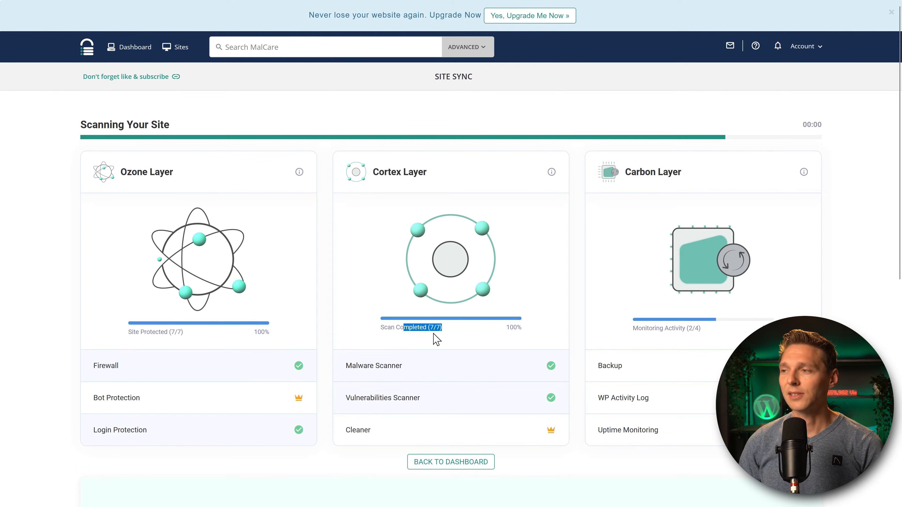
pyautogui.moveTo(702, 329); pyautogui.dragTo(631, 335)
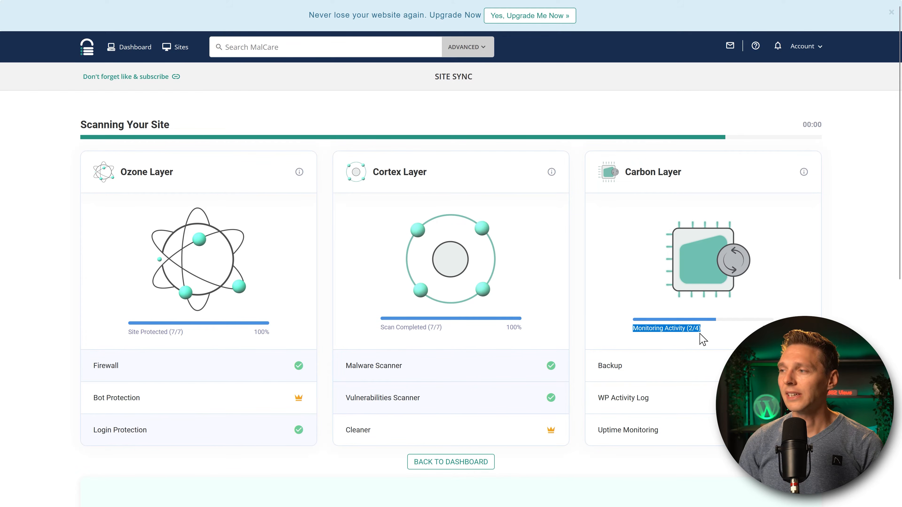
pyautogui.click(715, 334)
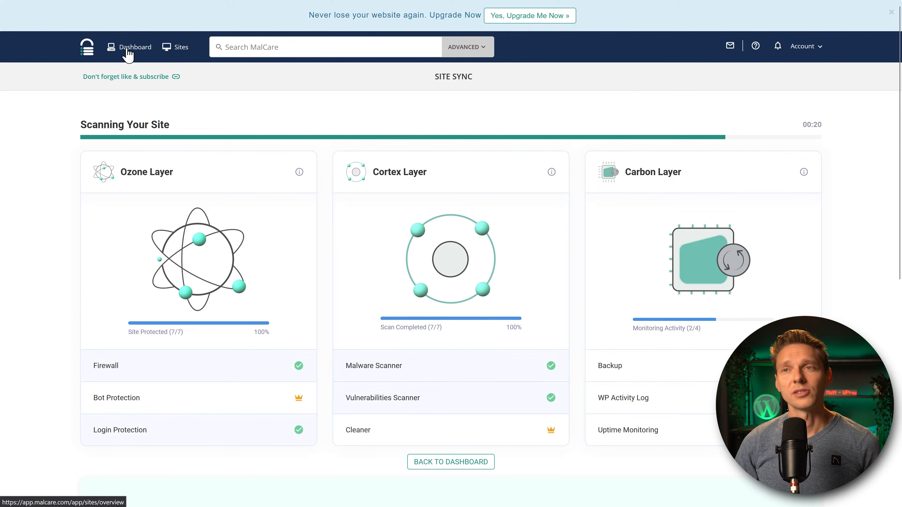
pyautogui.click(134, 50)
# Open the site's Security page from the First Scan Completed activity entry.
pyautogui.middleClick(693, 96)
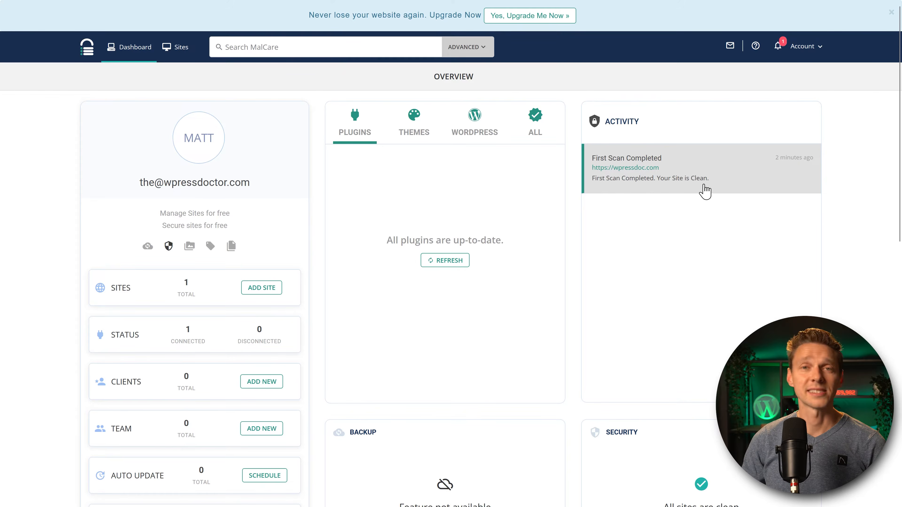
pyautogui.click(713, 180)
pyautogui.scroll(-1, 579, 256)
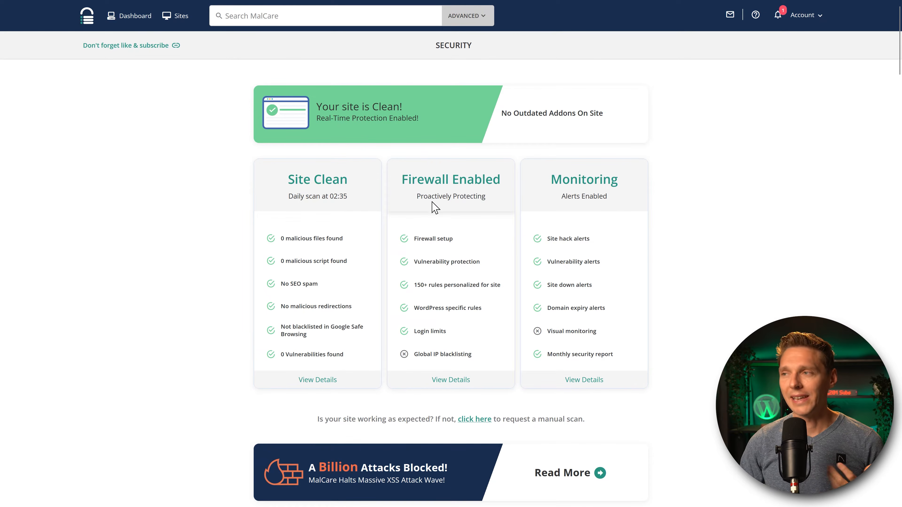
# Autoscroll down the Security page past the firewall map to the Firewall Rules table.
pyautogui.middleClick(812, 172)
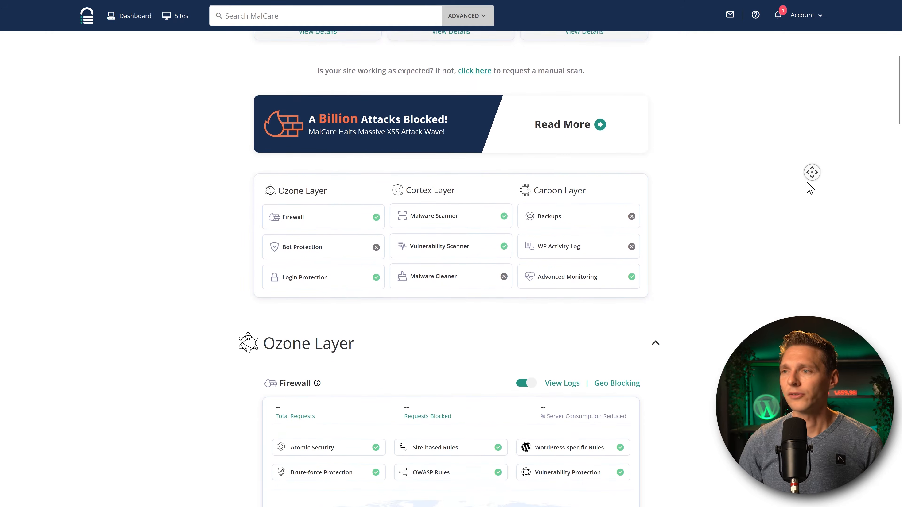
pyautogui.middleClick(807, 185)
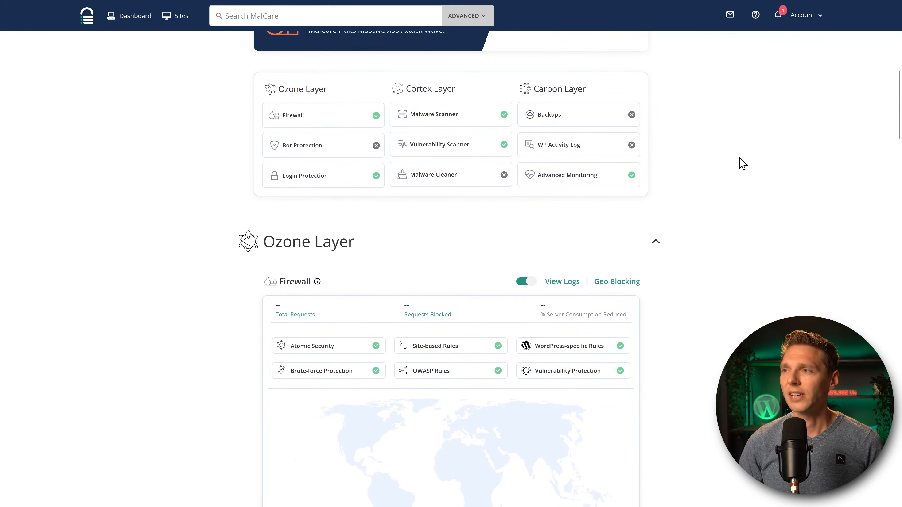
pyautogui.middleClick(742, 172)
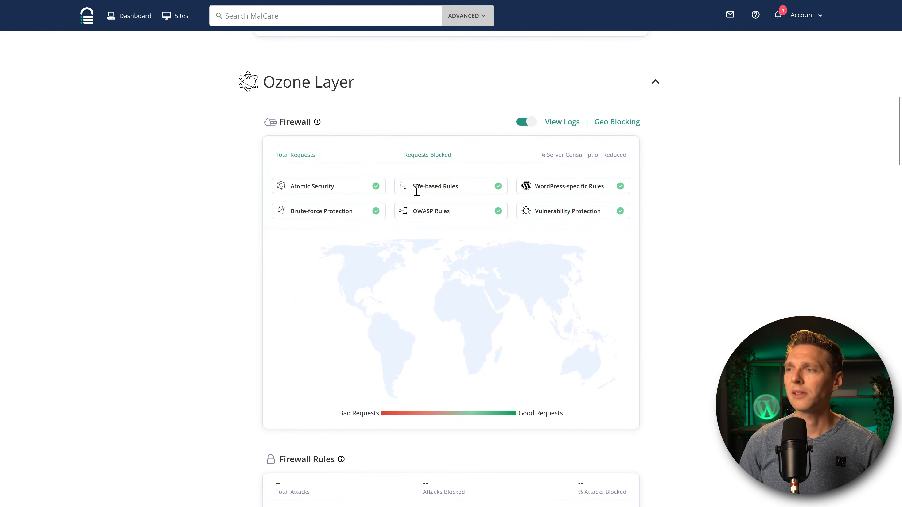
pyautogui.middleClick(786, 175)
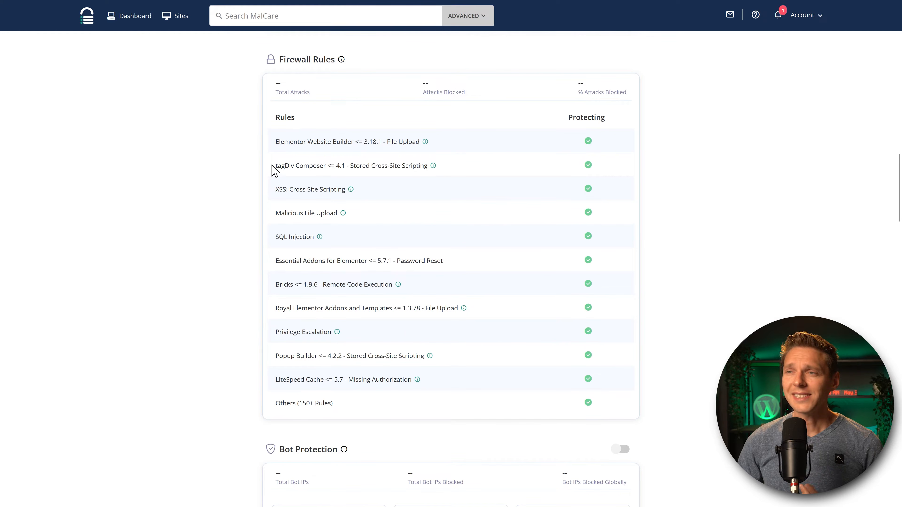
pyautogui.moveTo(276, 142); pyautogui.dragTo(349, 142)
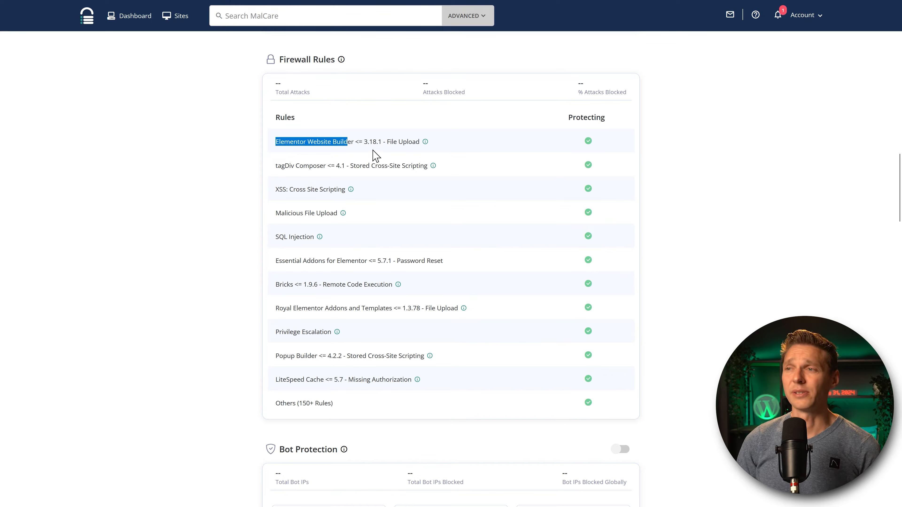
pyautogui.click(363, 144)
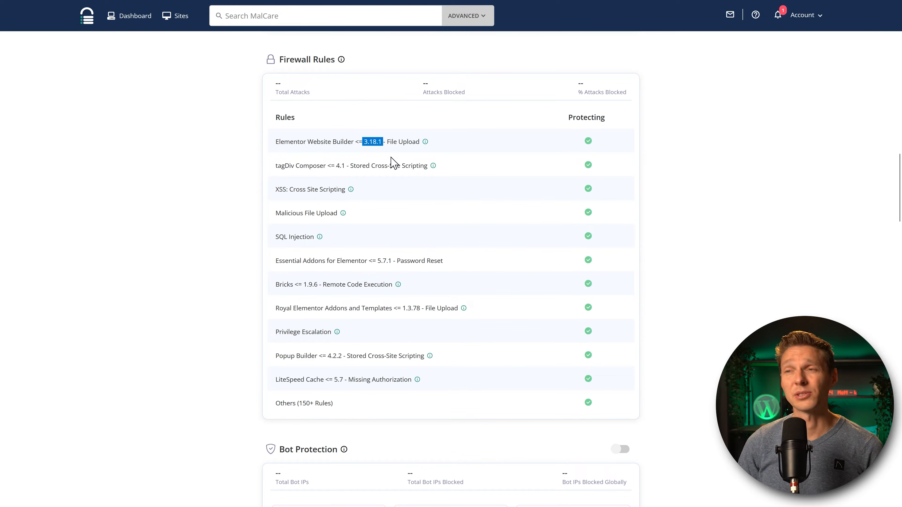
pyautogui.click(391, 160)
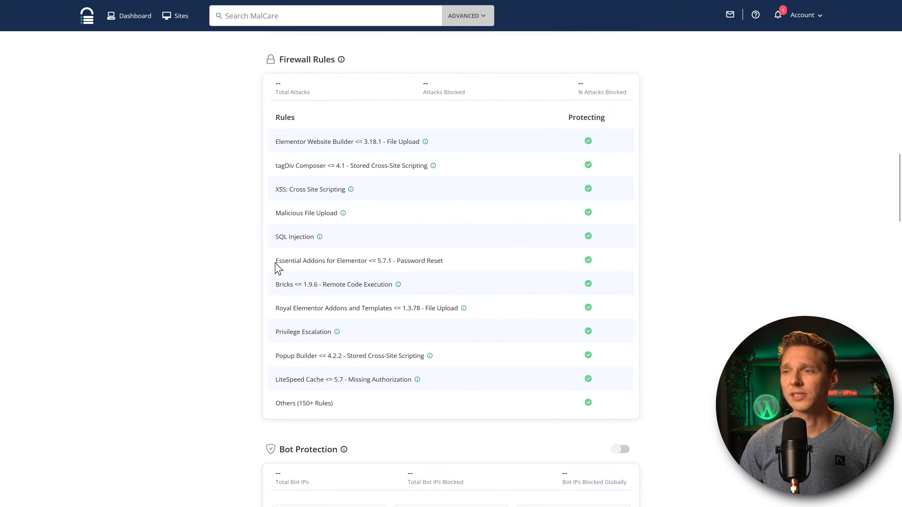
pyautogui.moveTo(276, 287); pyautogui.dragTo(395, 288)
pyautogui.click(421, 296)
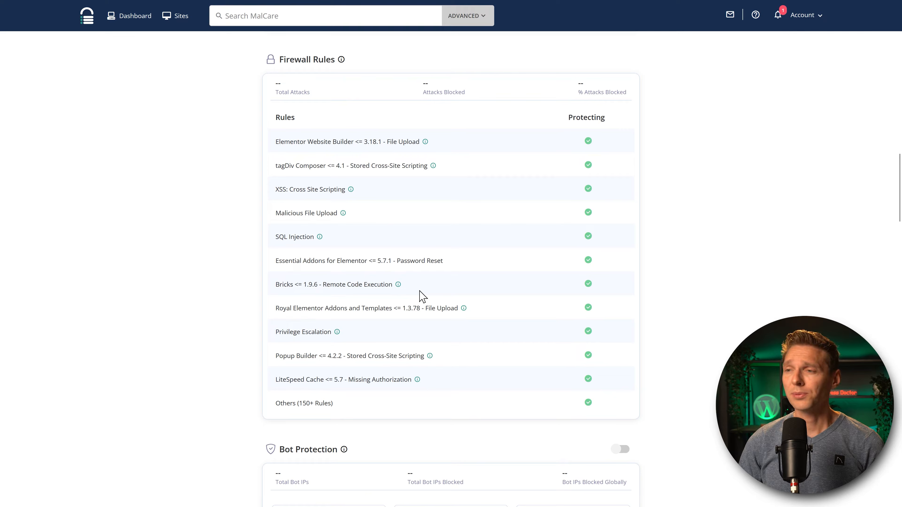
pyautogui.moveTo(276, 356); pyautogui.dragTo(461, 373)
pyautogui.click(463, 366)
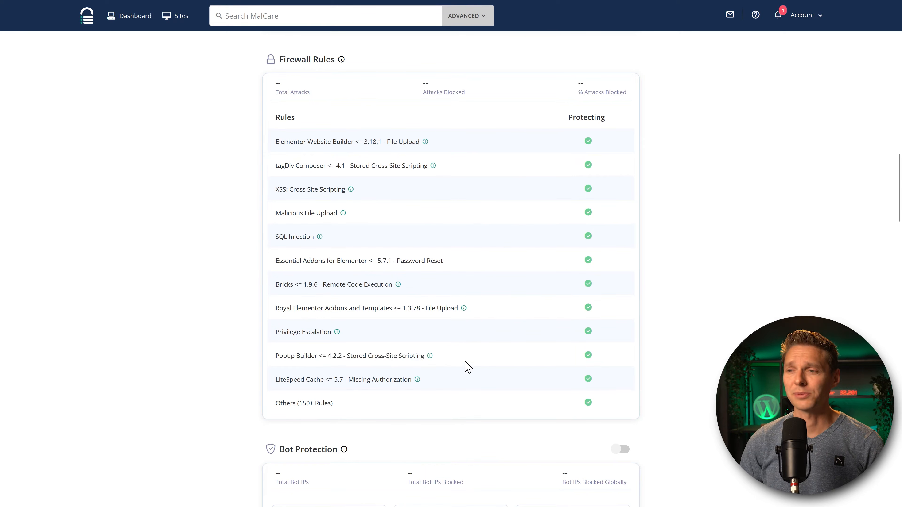
pyautogui.moveTo(322, 356); pyautogui.dragTo(350, 358)
pyautogui.click(349, 357)
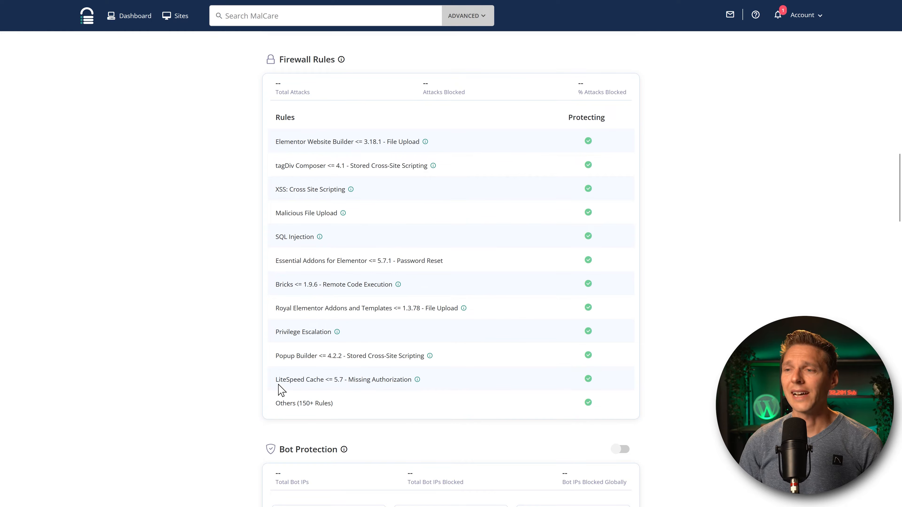
pyautogui.moveTo(281, 383); pyautogui.dragTo(359, 383)
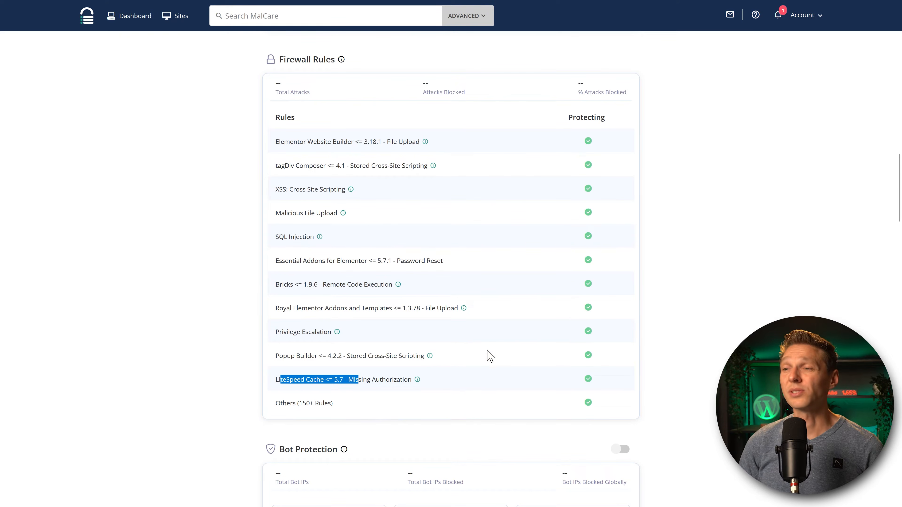
pyautogui.click(507, 326)
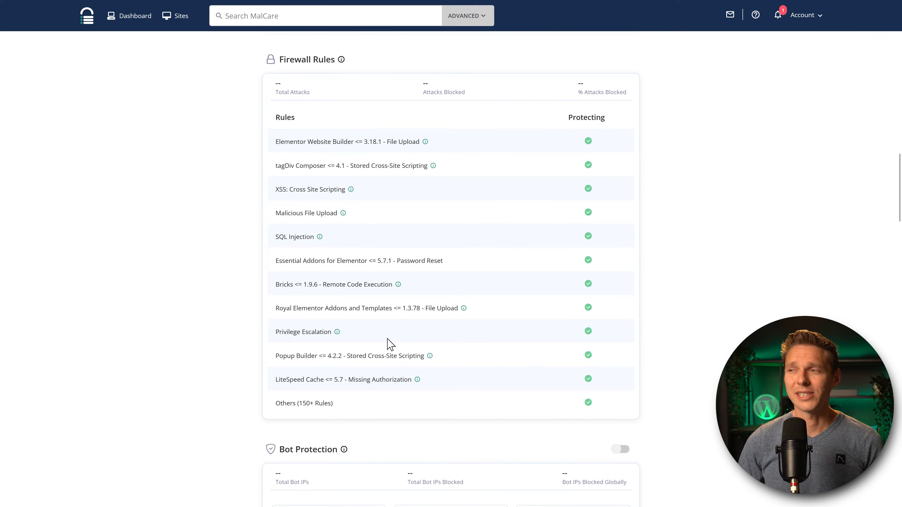
pyautogui.middleClick(707, 250)
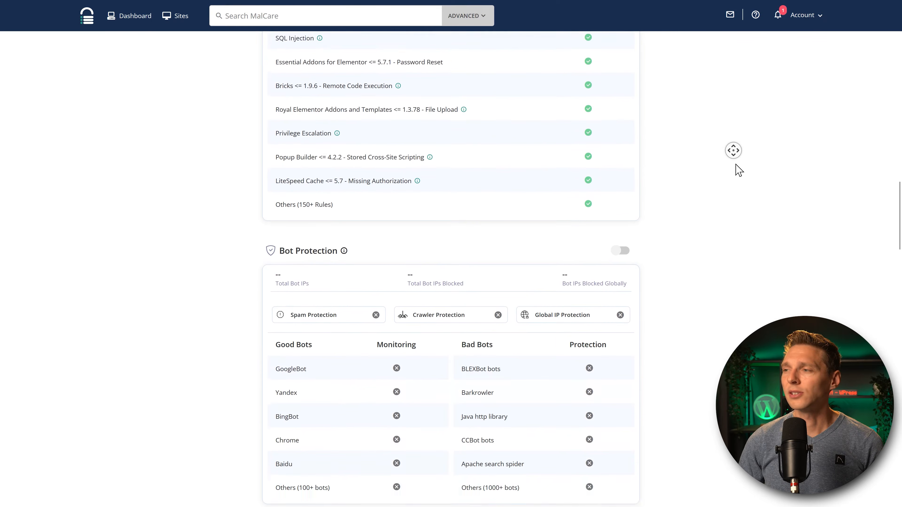
# Try enabling Bot Protection, then dismiss the Upgrade Plan prompt.
pyautogui.middleClick(738, 170)
pyautogui.click(621, 124)
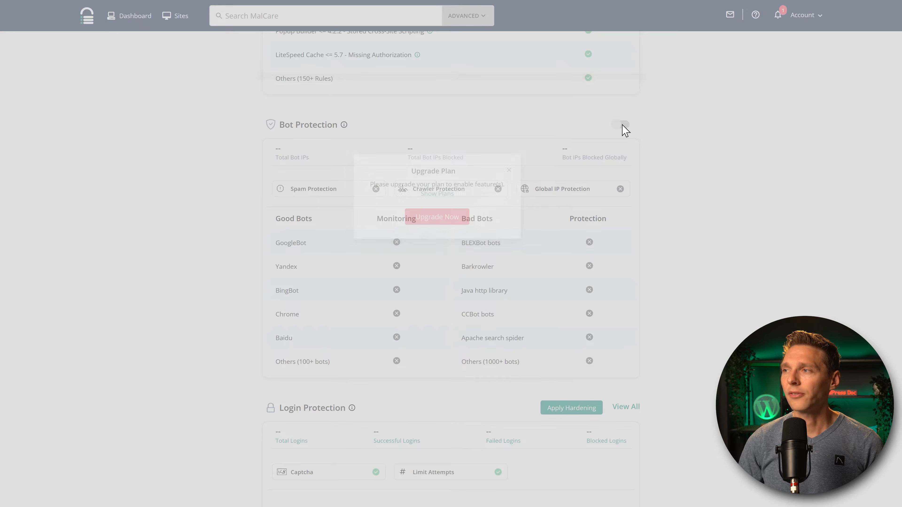
pyautogui.click(509, 171)
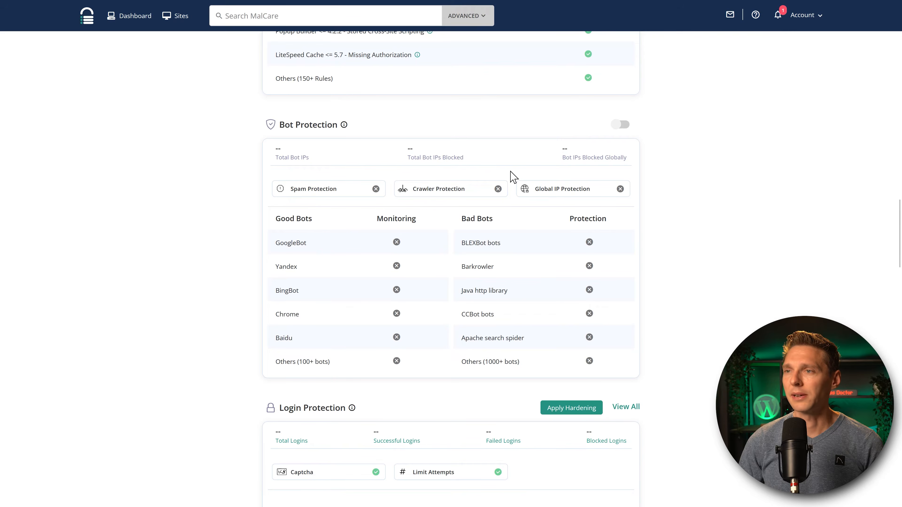
# Launch the Secure Site hardening wizard via Login Protection's Apply Hardening.
pyautogui.scroll(-1, 508, 172)
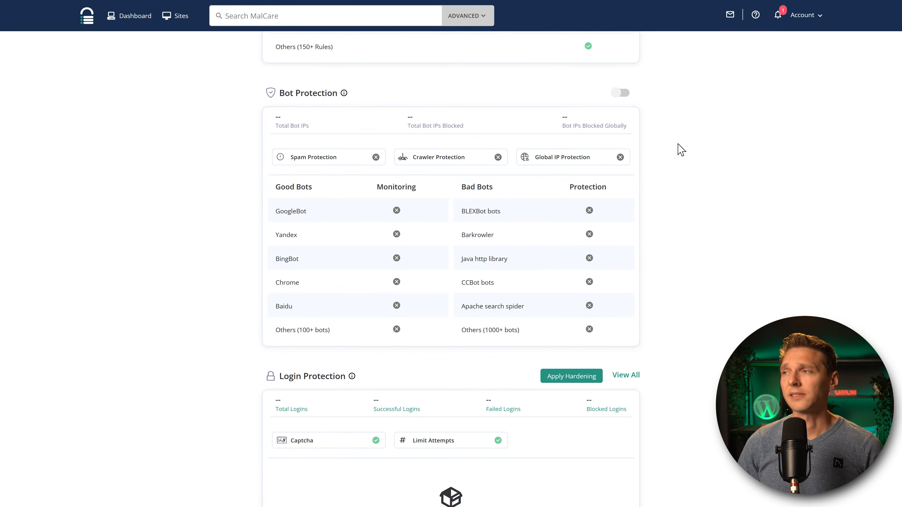
pyautogui.middleClick(742, 114)
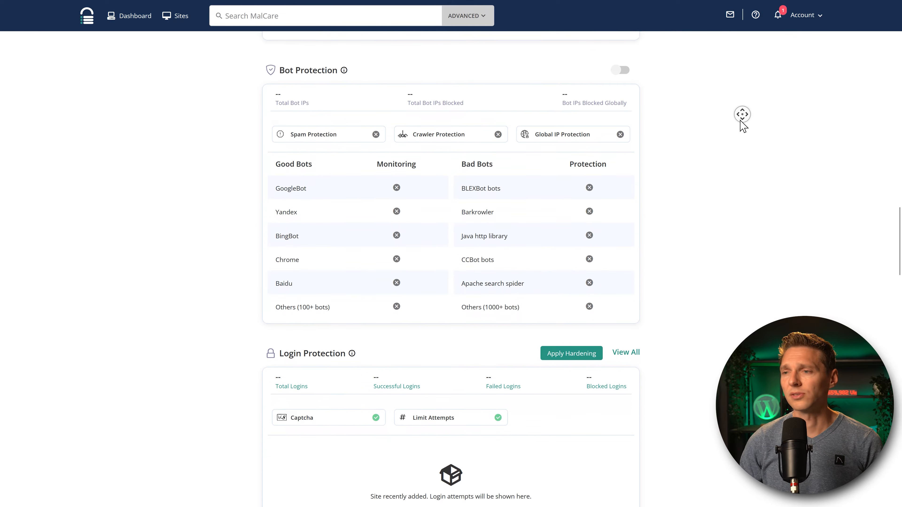
pyautogui.middleClick(739, 122)
pyautogui.middleClick(724, 119)
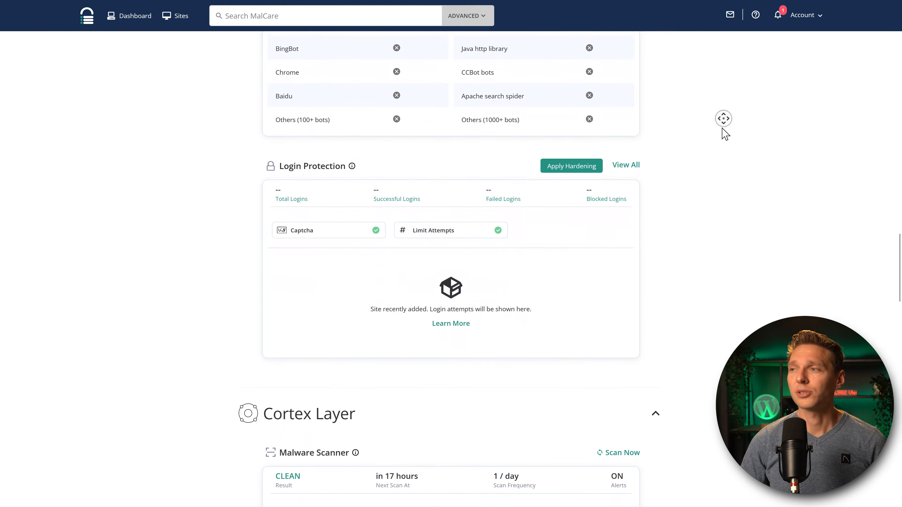
pyautogui.middleClick(723, 128)
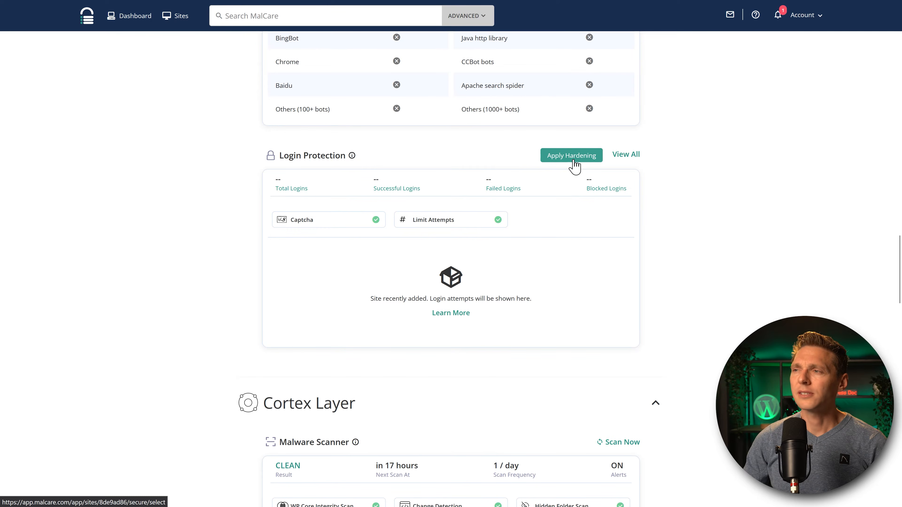
pyautogui.click(567, 160)
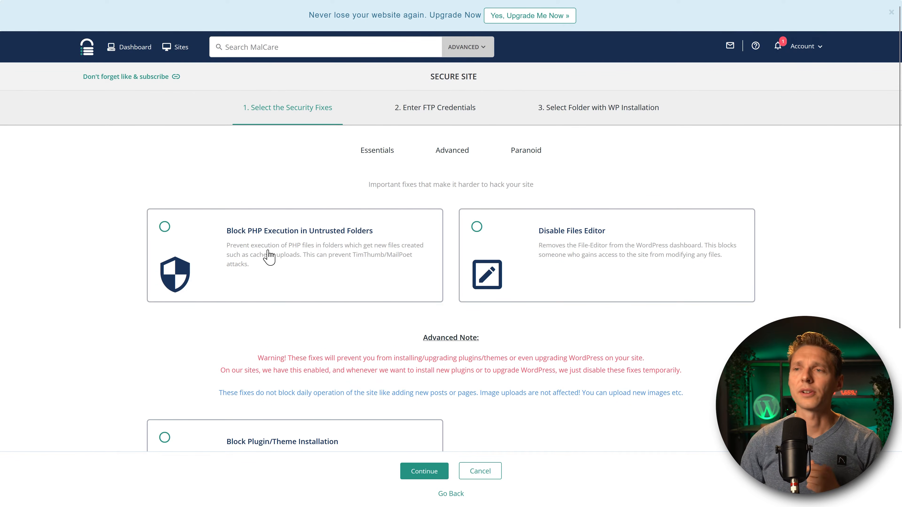
# Select Block PHP Execution in Untrusted Folders, Disable Files Editor and Block Plugin/Theme Installation.
pyautogui.click(269, 258)
pyautogui.click(584, 276)
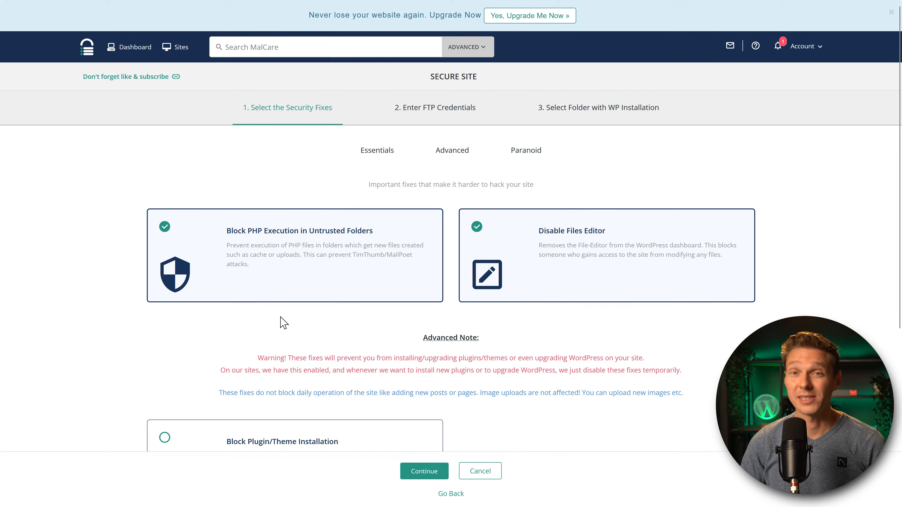
pyautogui.scroll(-3, 312, 310)
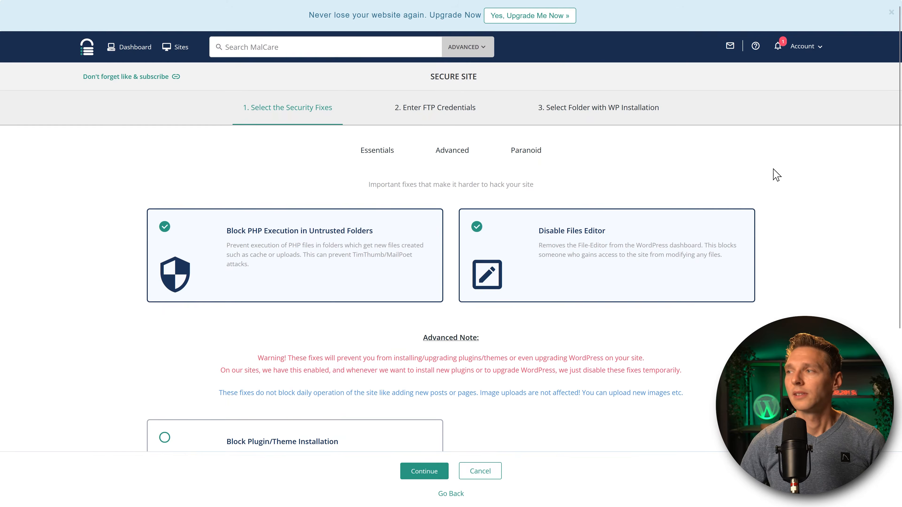
pyautogui.middleClick(773, 169)
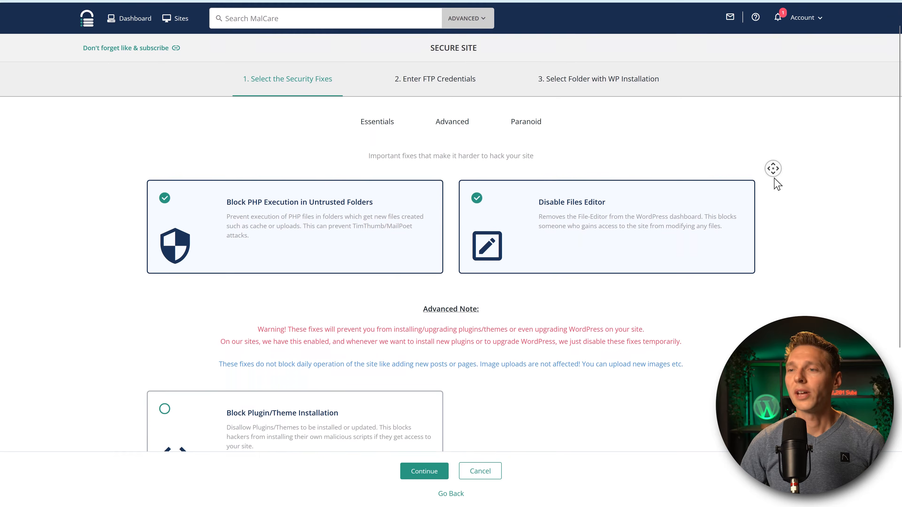
pyautogui.middleClick(775, 179)
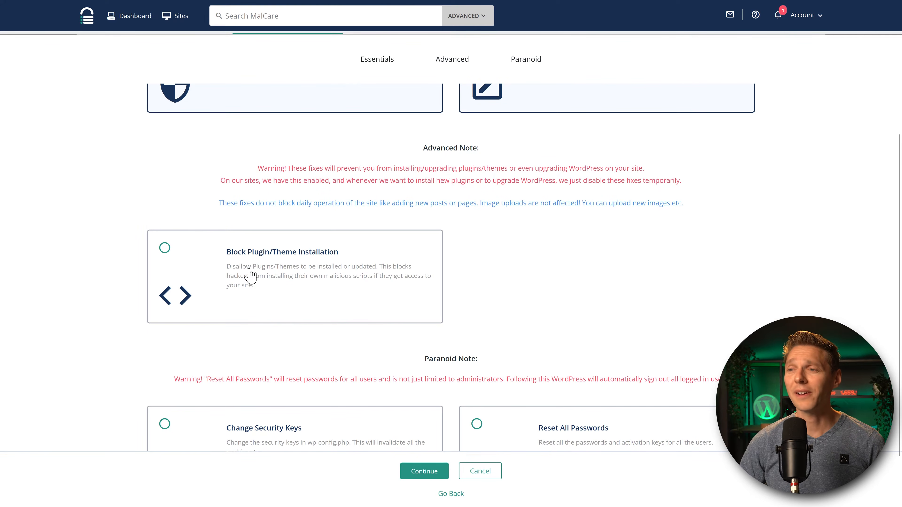
pyautogui.click(250, 276)
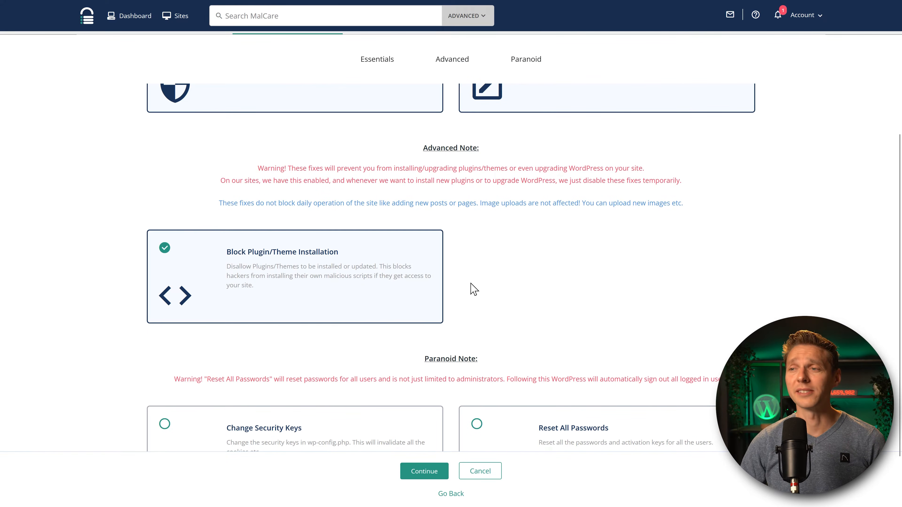
pyautogui.scroll(-1, 572, 234)
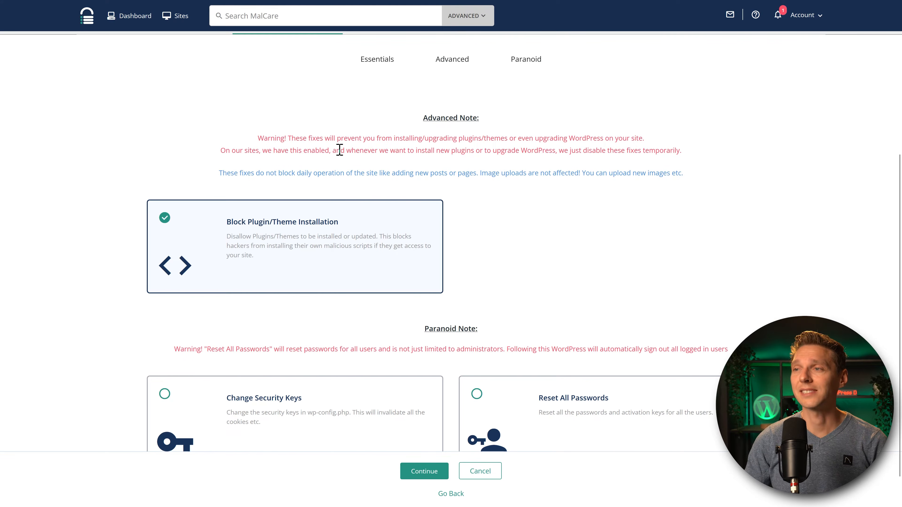
pyautogui.moveTo(336, 151); pyautogui.dragTo(682, 150)
pyautogui.click(690, 157)
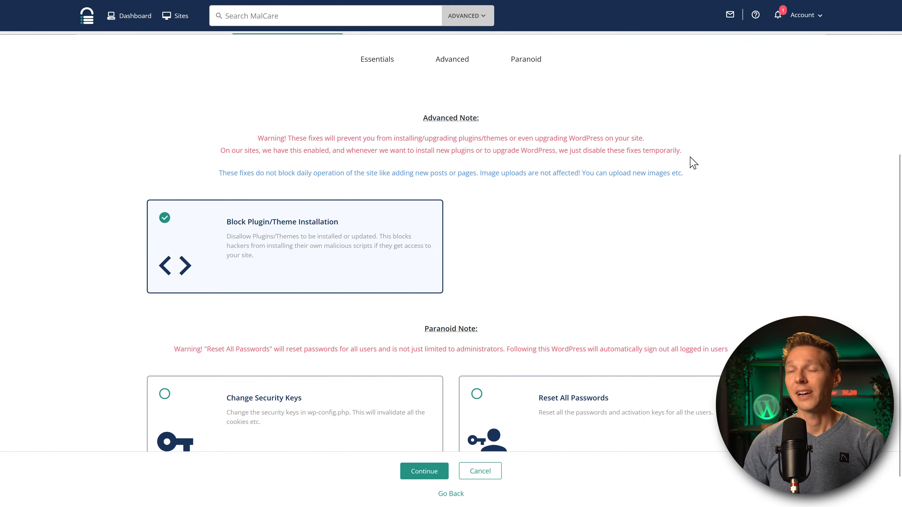
pyautogui.click(636, 220)
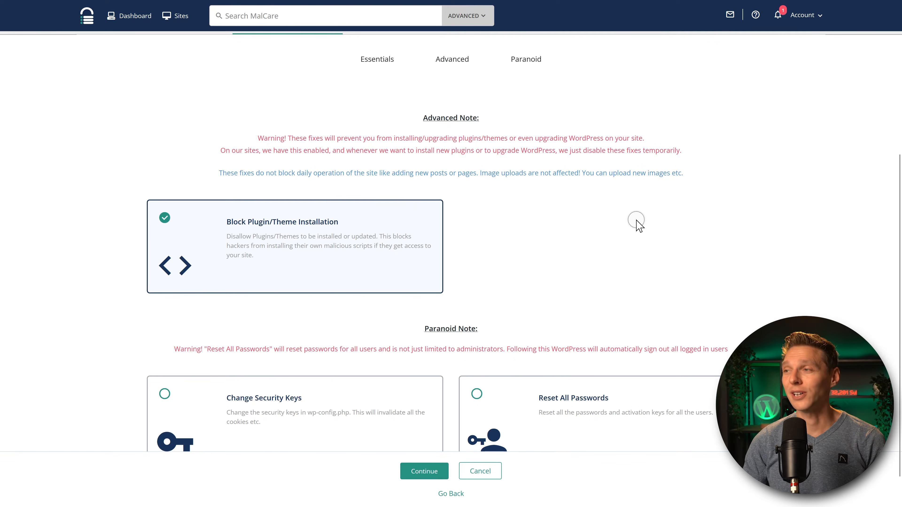
pyautogui.middleClick(636, 220)
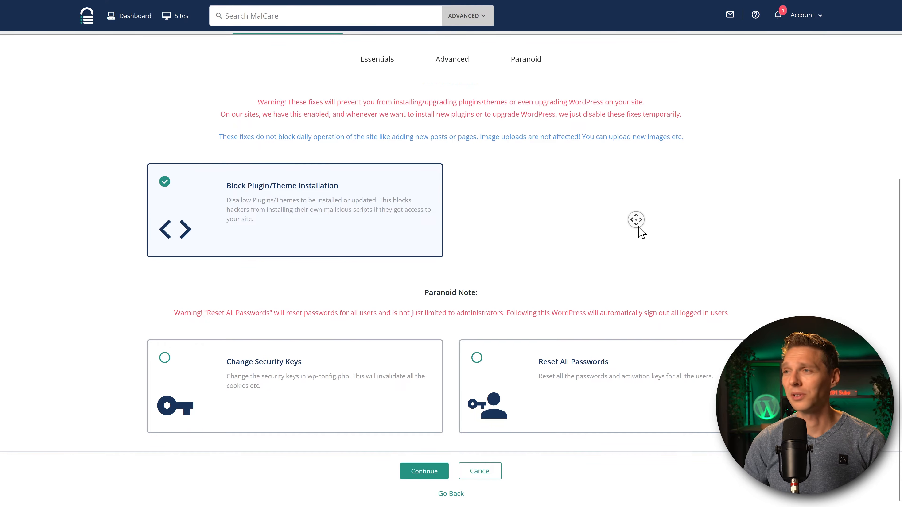
pyautogui.middleClick(638, 227)
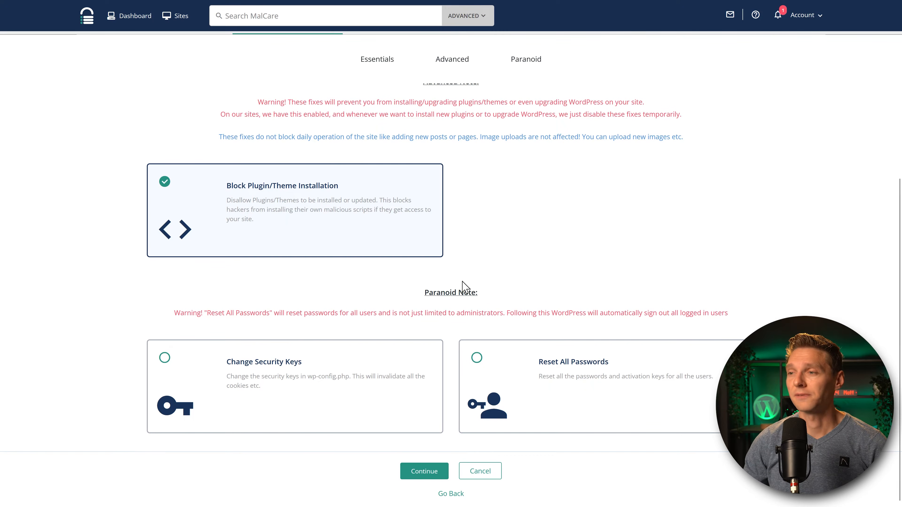
# Leave Change Security Keys and Reset All Passwords unchecked and continue to FTP credentials.
pyautogui.click(278, 369)
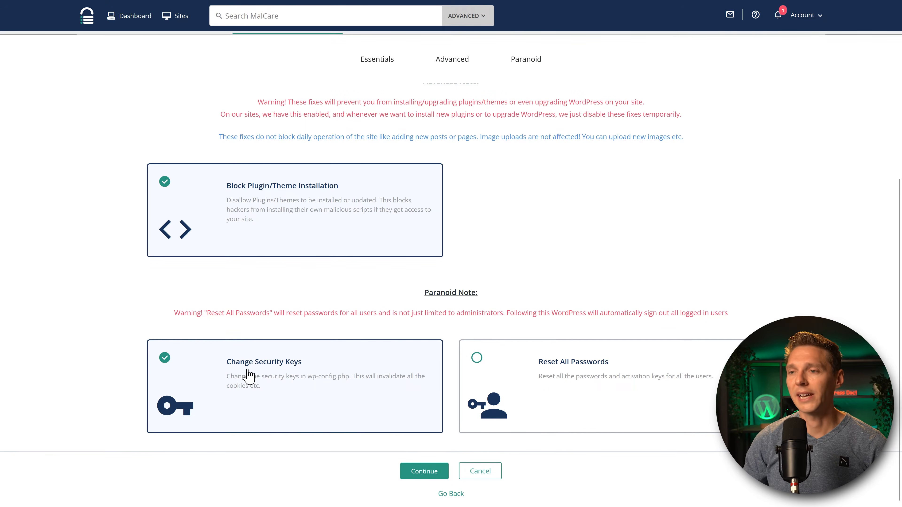
pyautogui.click(257, 368)
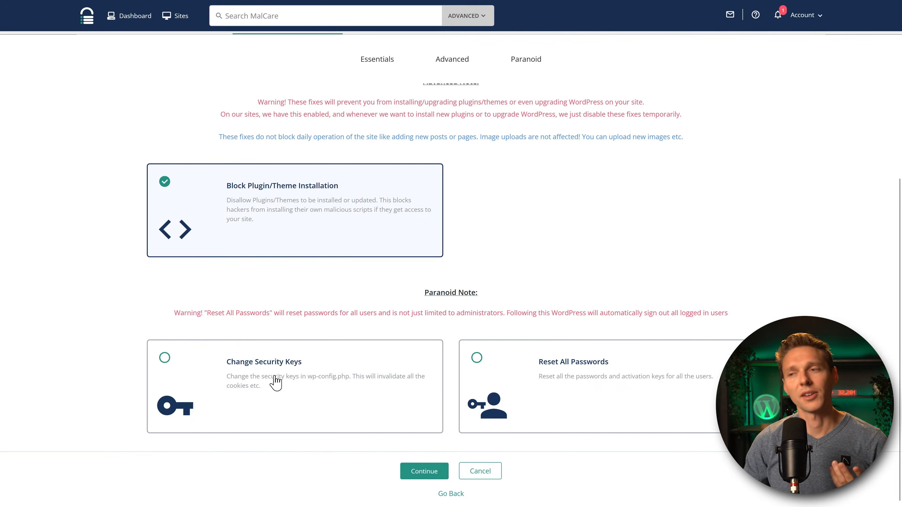
pyautogui.click(592, 381)
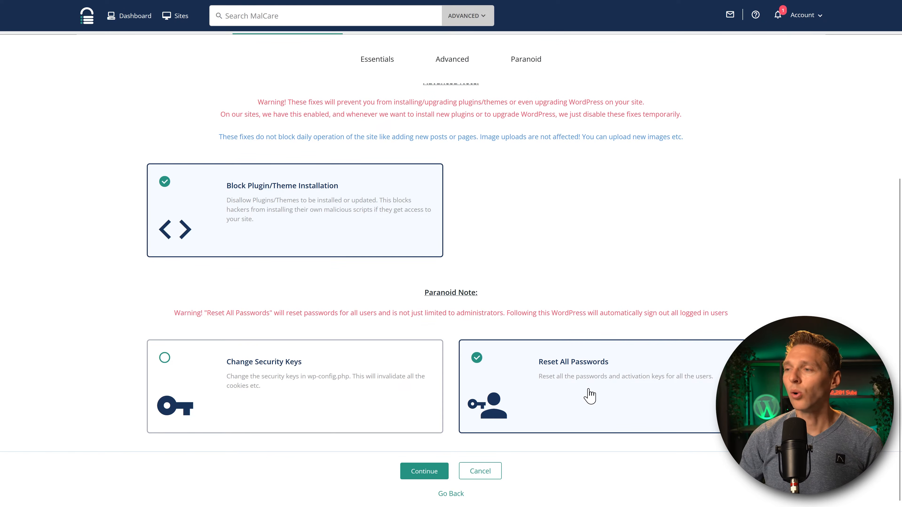
pyautogui.click(574, 382)
pyautogui.doubleClick(551, 312)
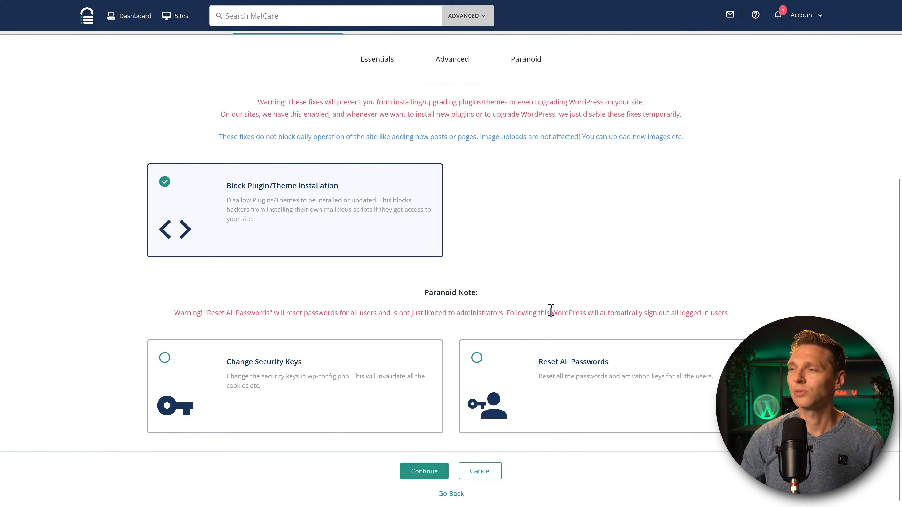
pyautogui.click(476, 313)
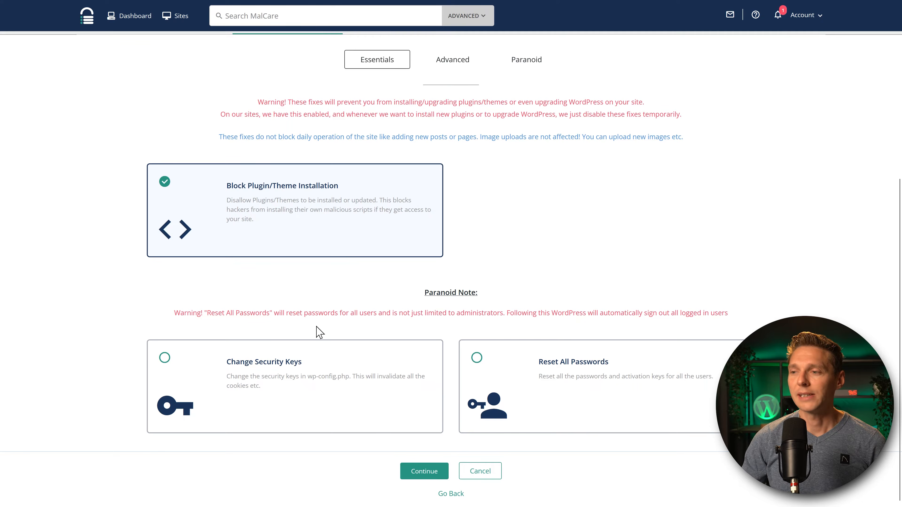
pyautogui.click(432, 476)
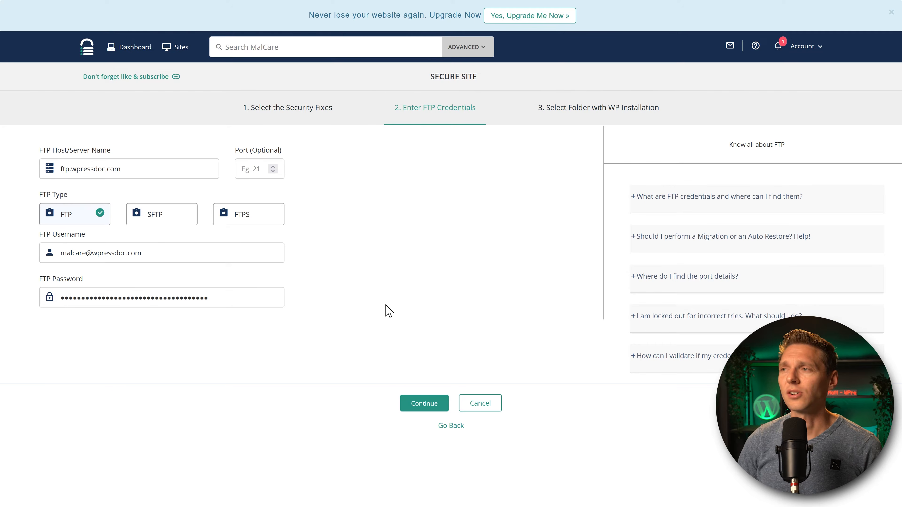
# Submit the FTP details for host ftp.wpressdoc.com to advance to folder selection.
pyautogui.click(428, 405)
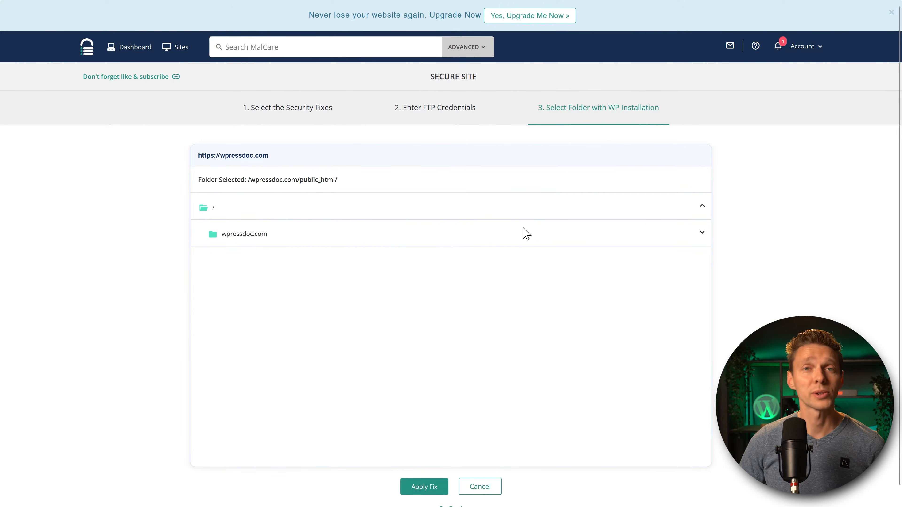
# Select /wpressdoc.com/public_html/ as the WordPress installation folder and apply the security fixes.
pyautogui.click(262, 236)
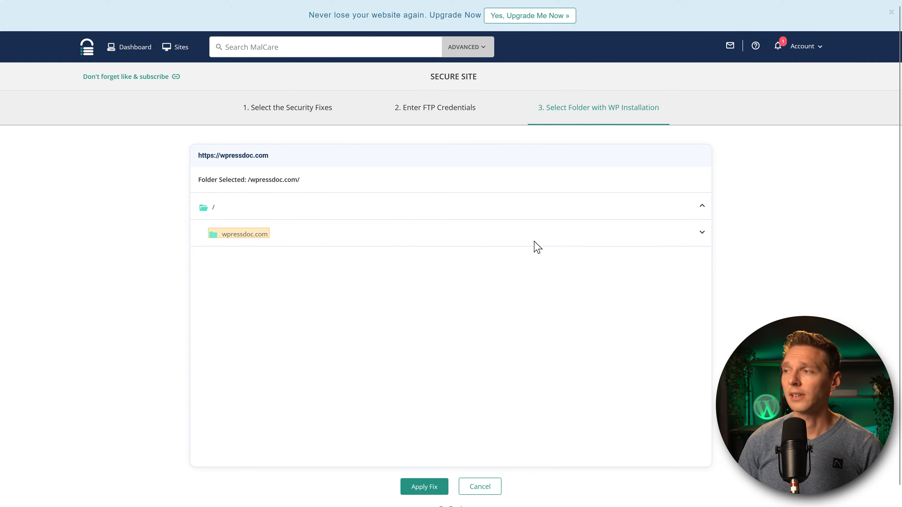
pyautogui.click(702, 233)
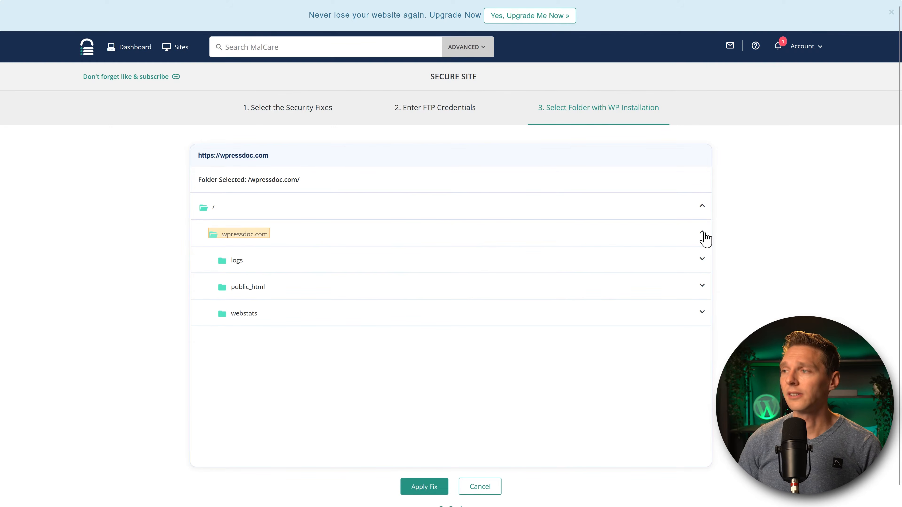
pyautogui.click(259, 291)
pyautogui.click(702, 286)
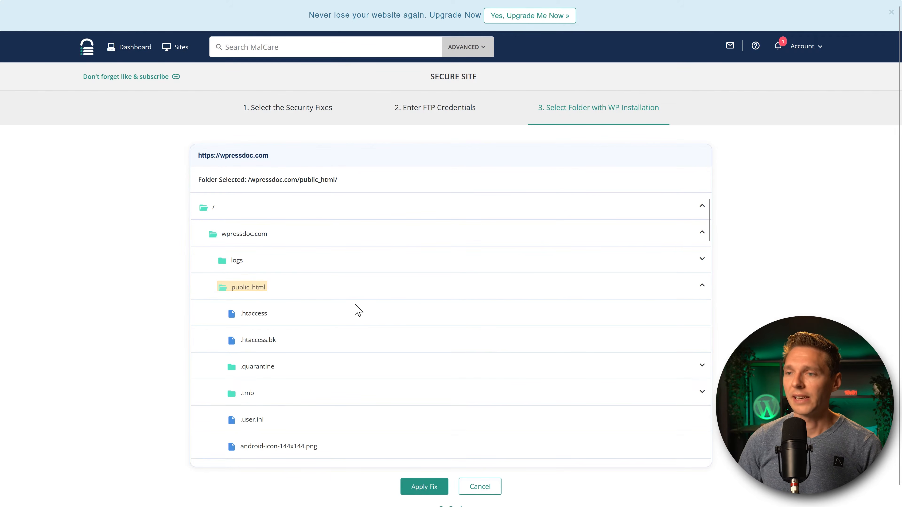
pyautogui.scroll(-4, 272, 409)
pyautogui.scroll(2, 285, 287)
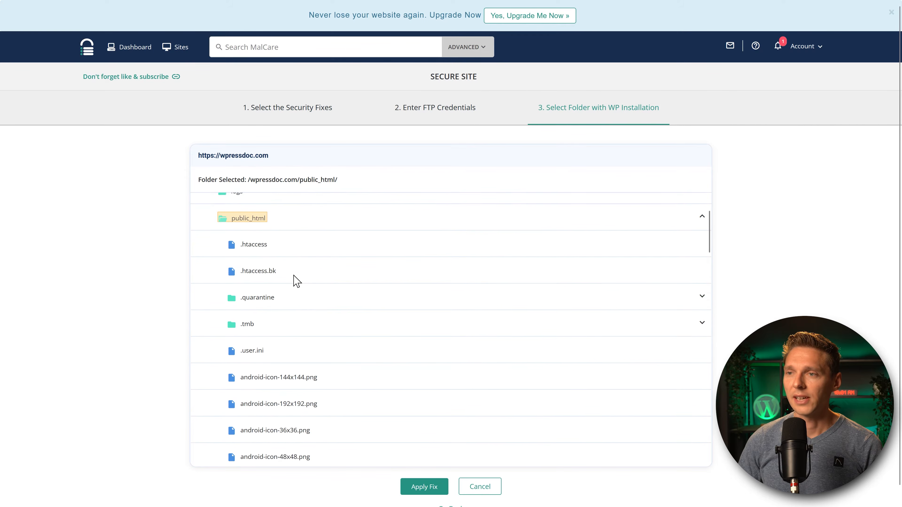
pyautogui.scroll(-20, 305, 302)
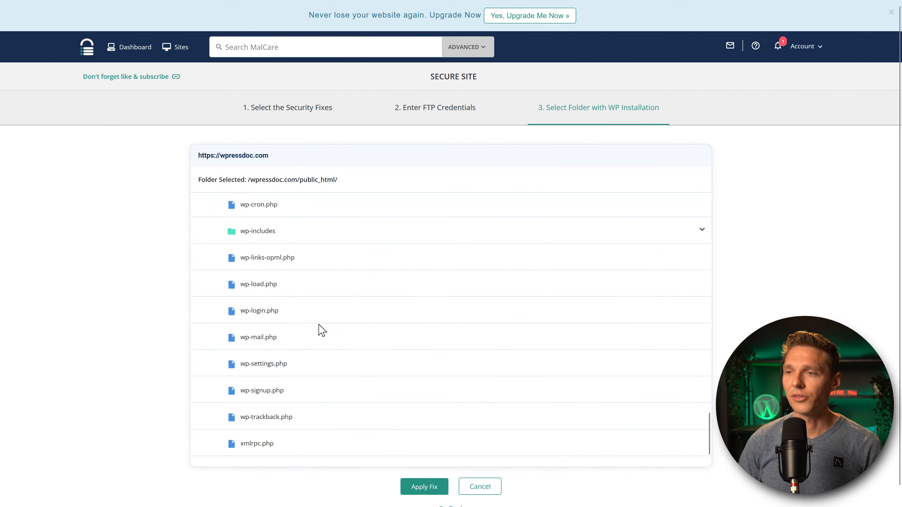
pyautogui.scroll(7, 312, 324)
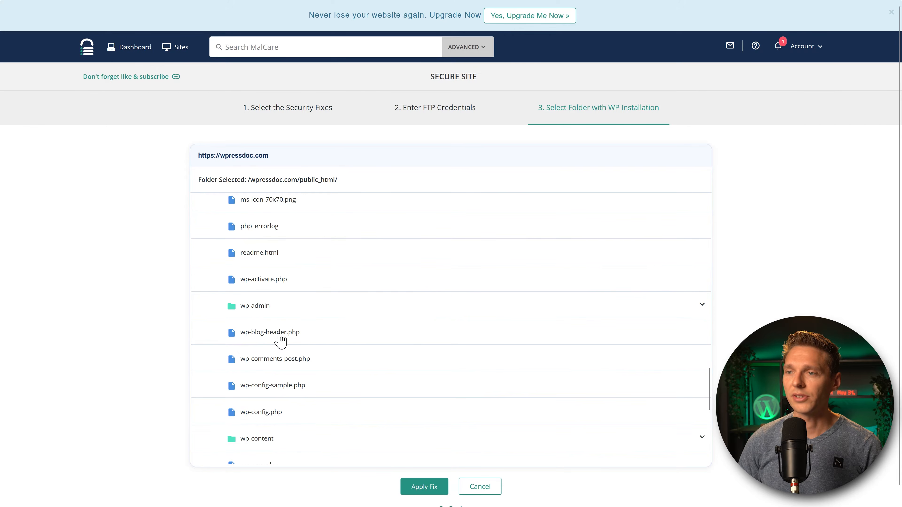
pyautogui.scroll(10, 409, 311)
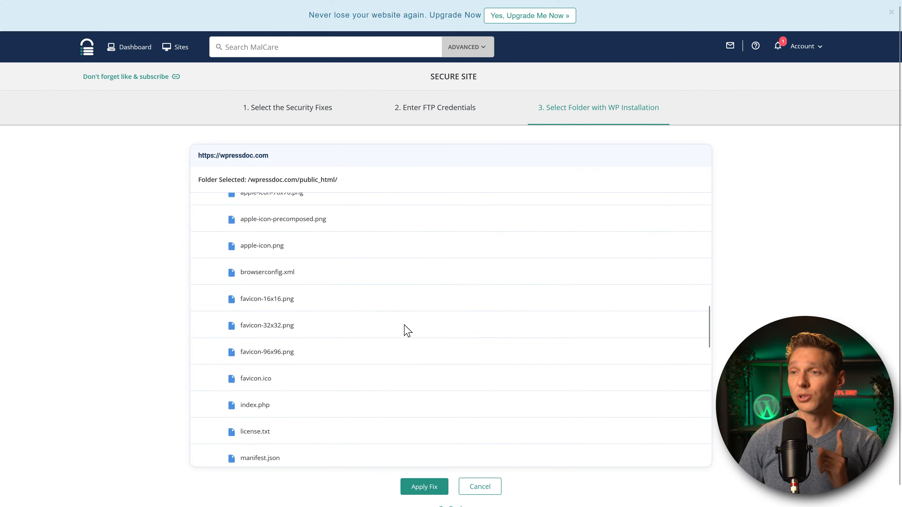
pyautogui.scroll(12, 409, 337)
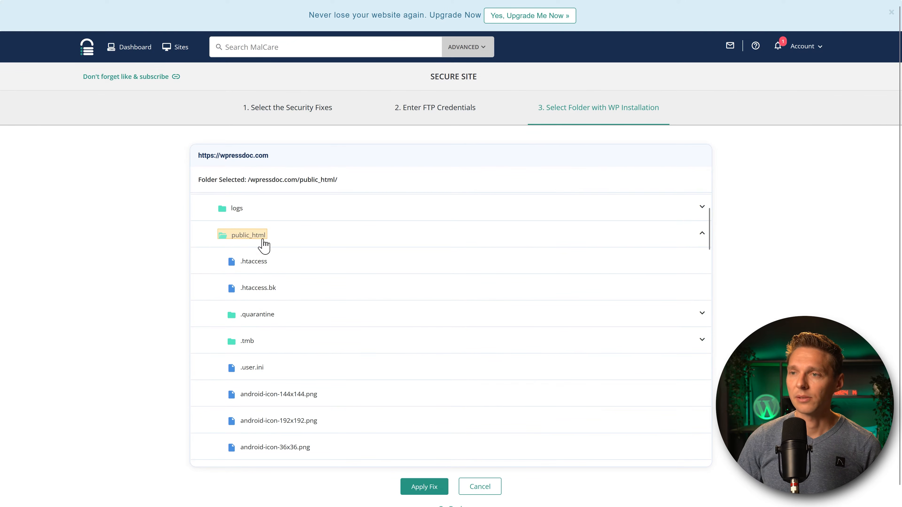
pyautogui.click(424, 489)
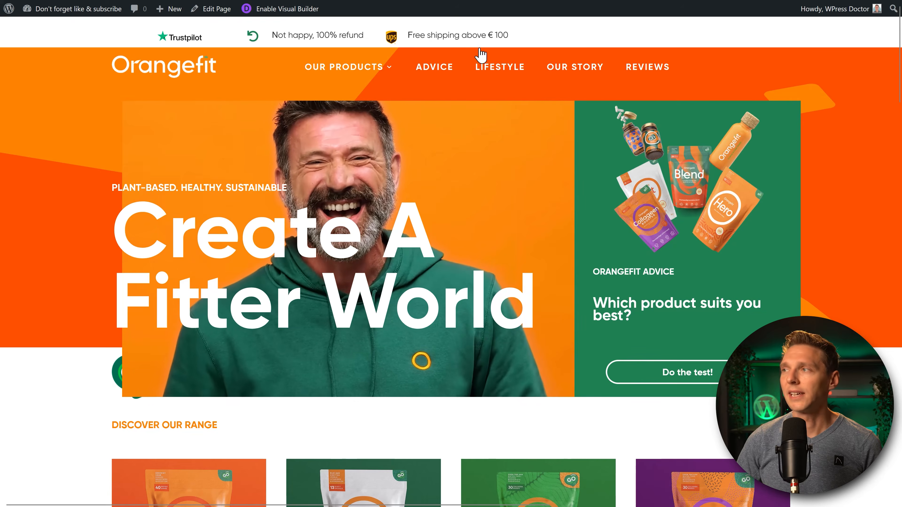
# Open the MalCare page in the WordPress admin to see the site reported clean.
pyautogui.middleClick(853, 94)
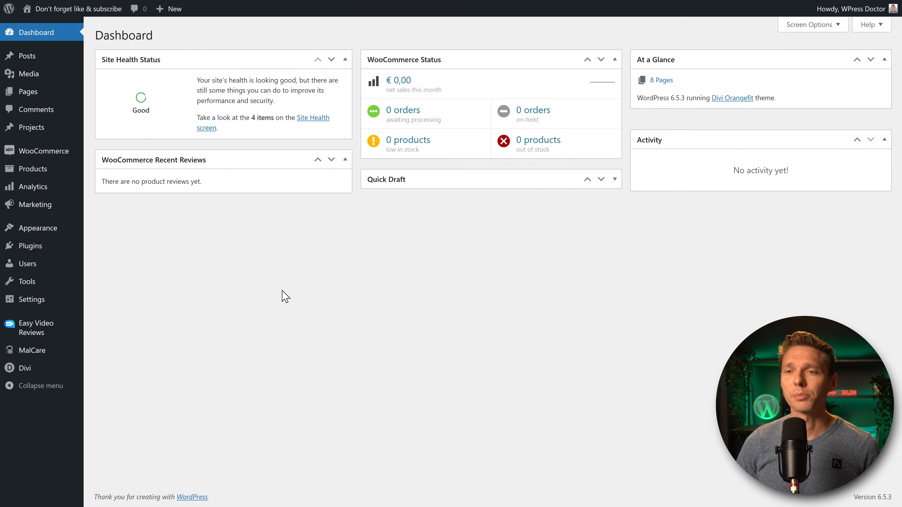
pyautogui.click(32, 350)
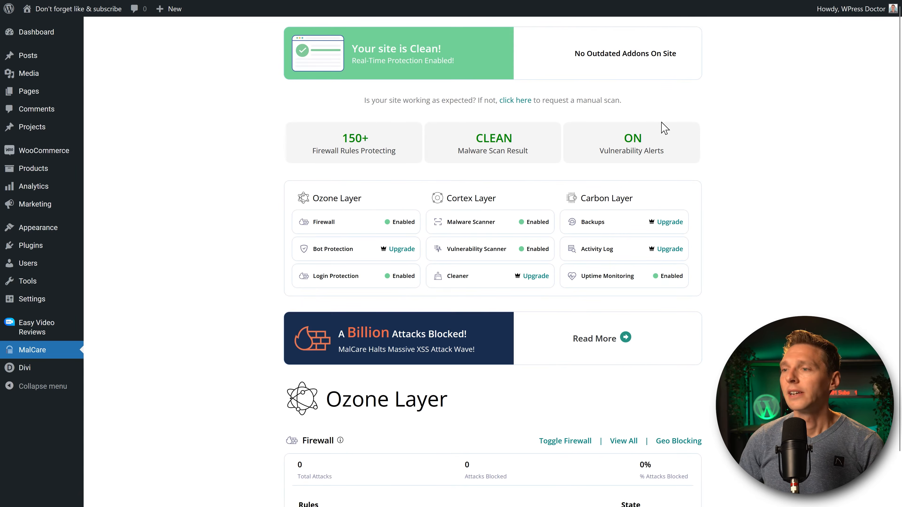
pyautogui.middleClick(748, 182)
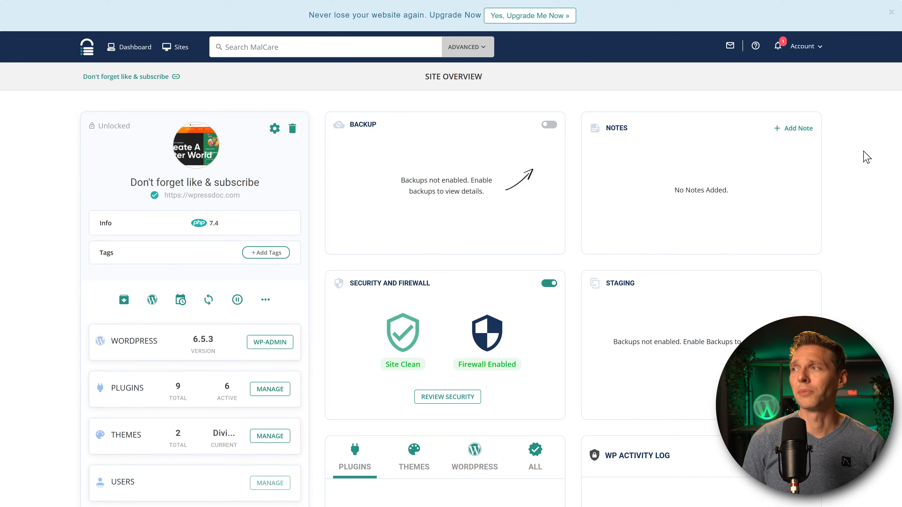
# Open the site's security overview in MalCare.
pyautogui.middleClick(864, 151)
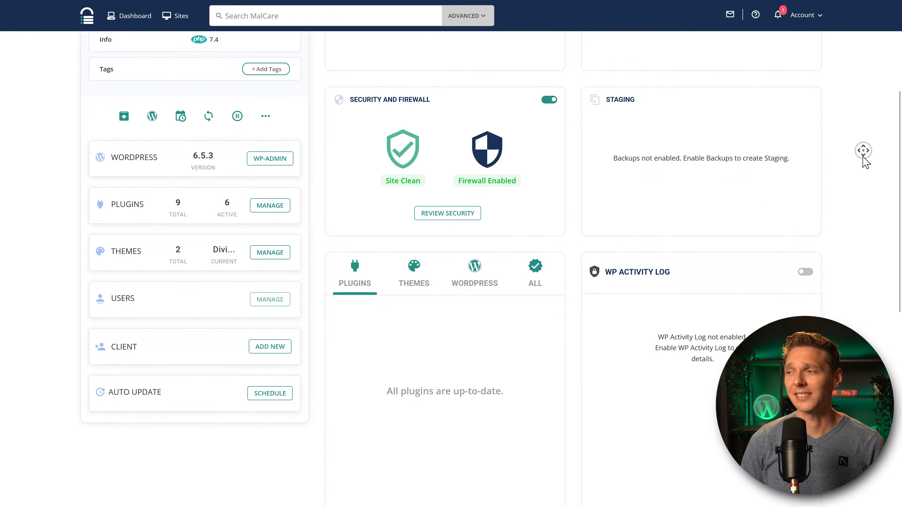
pyautogui.middleClick(864, 156)
pyautogui.click(467, 190)
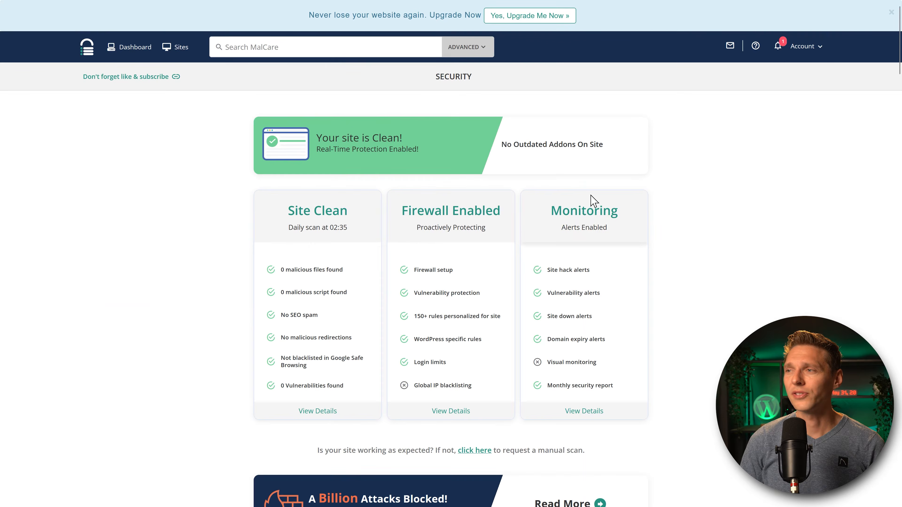
pyautogui.middleClick(688, 180)
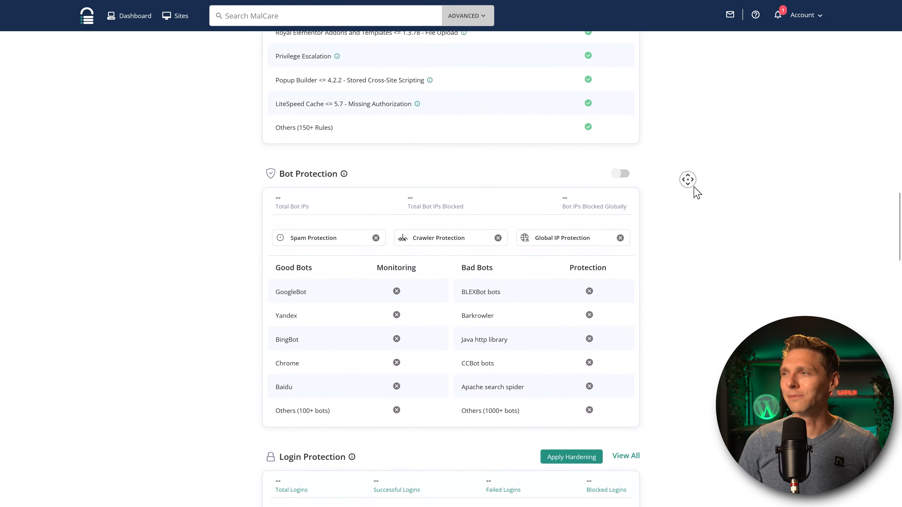
pyautogui.click(696, 194)
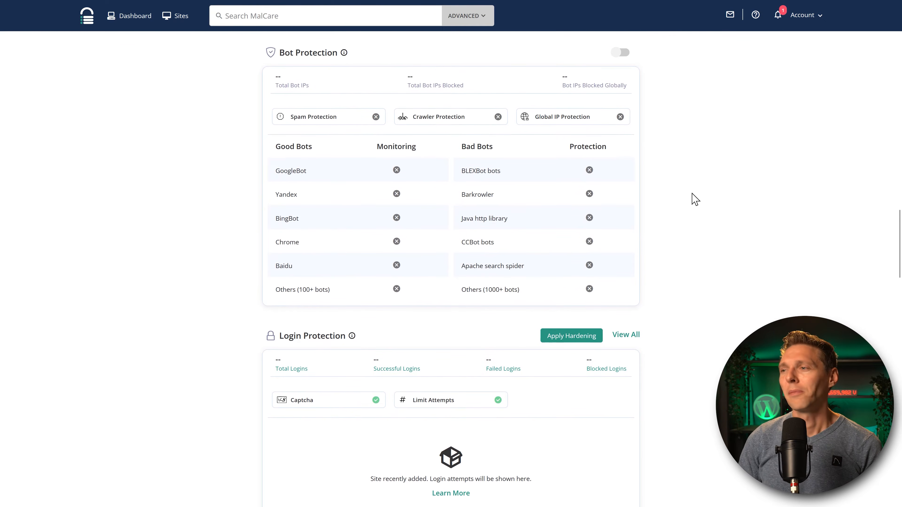
pyautogui.middleClick(733, 185)
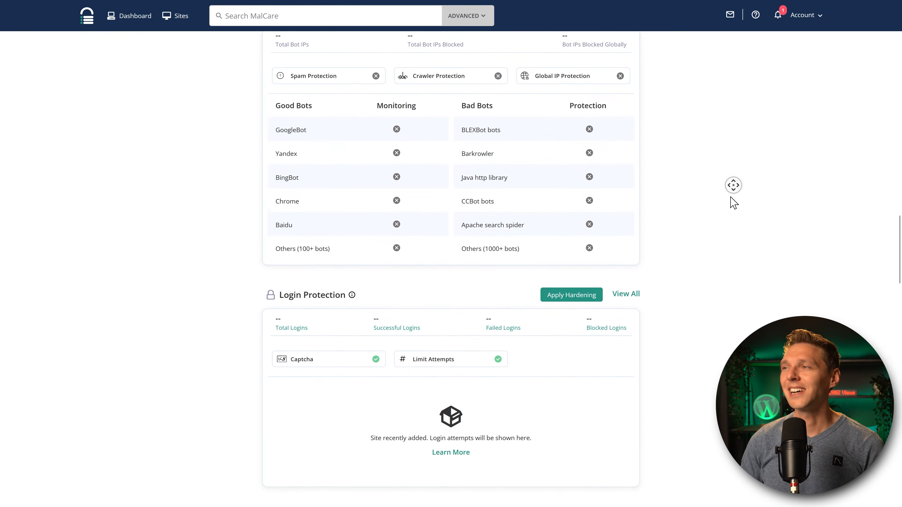
pyautogui.click(732, 203)
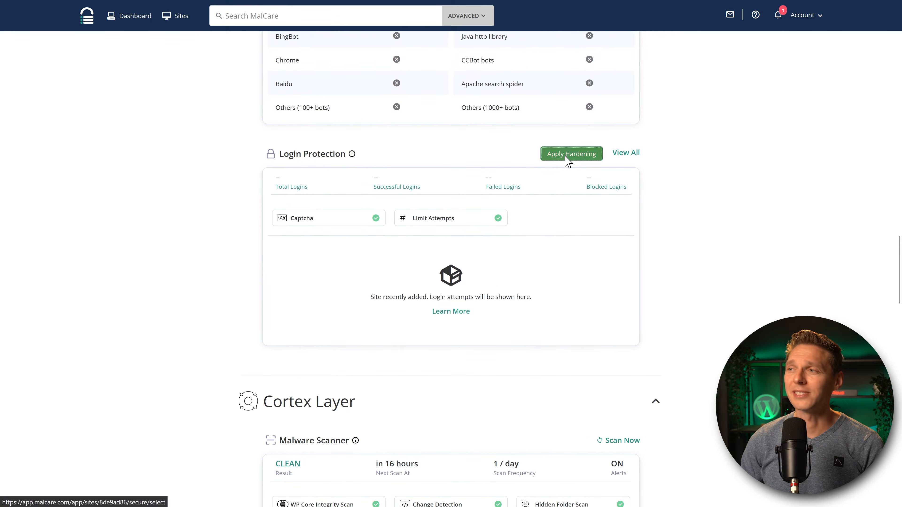
# Apply the login hardening fixes, then go to the site's WordPress login page.
pyautogui.click(580, 162)
pyautogui.middleClick(784, 182)
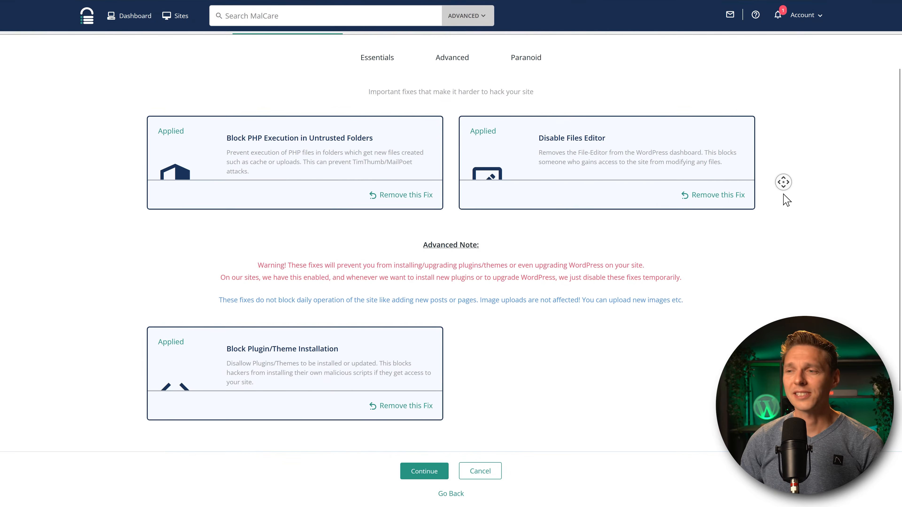
pyautogui.scroll(7, 709, 180)
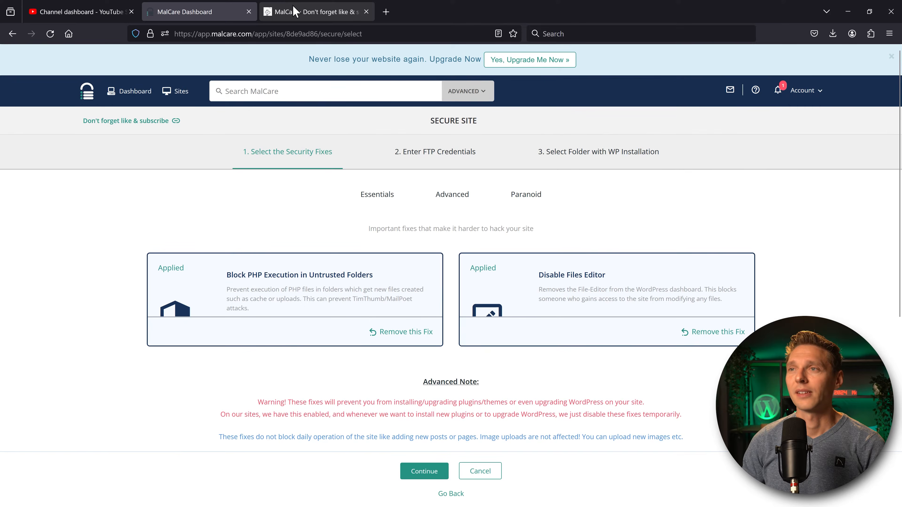
pyautogui.click(286, 10)
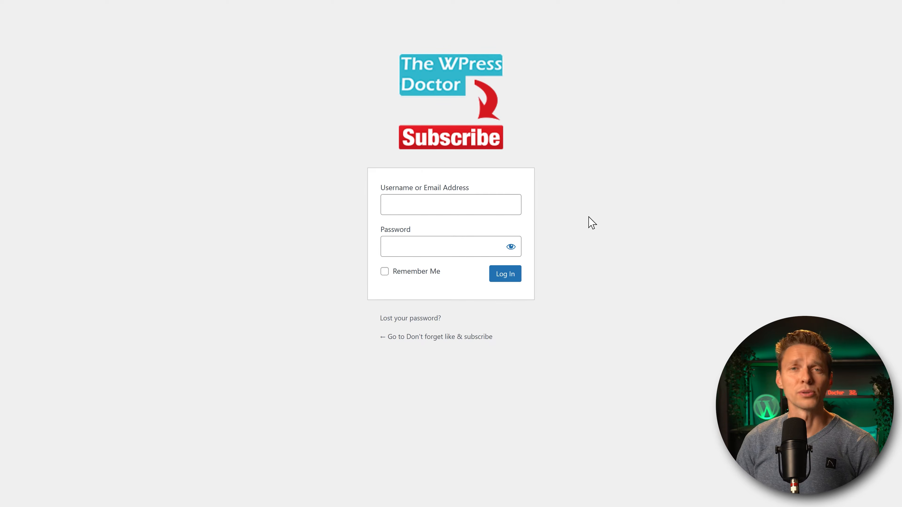
pyautogui.click(478, 205)
# Try logging in with the unregistered usernames test and test2.
pyautogui.write('test')
pyautogui.press('Tab')
pyautogui.write('test')
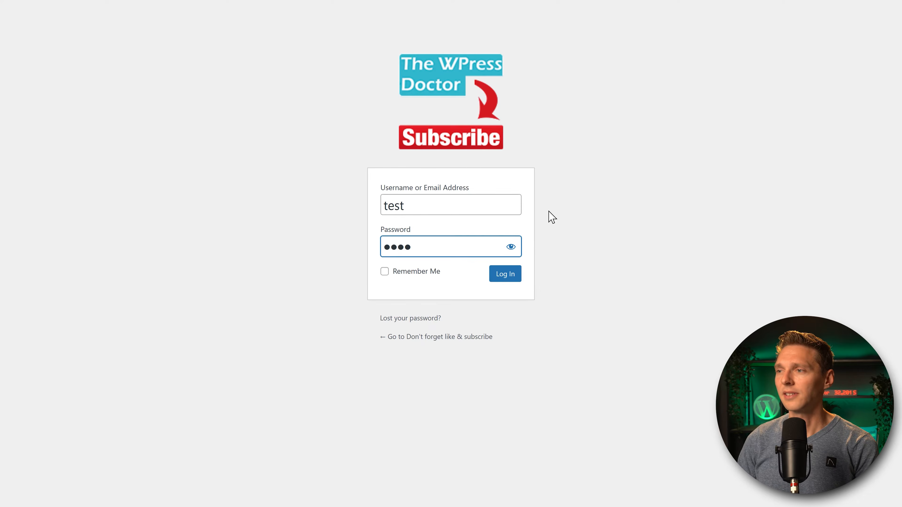
pyautogui.click(509, 277)
pyautogui.click(428, 266)
pyautogui.write('test2')
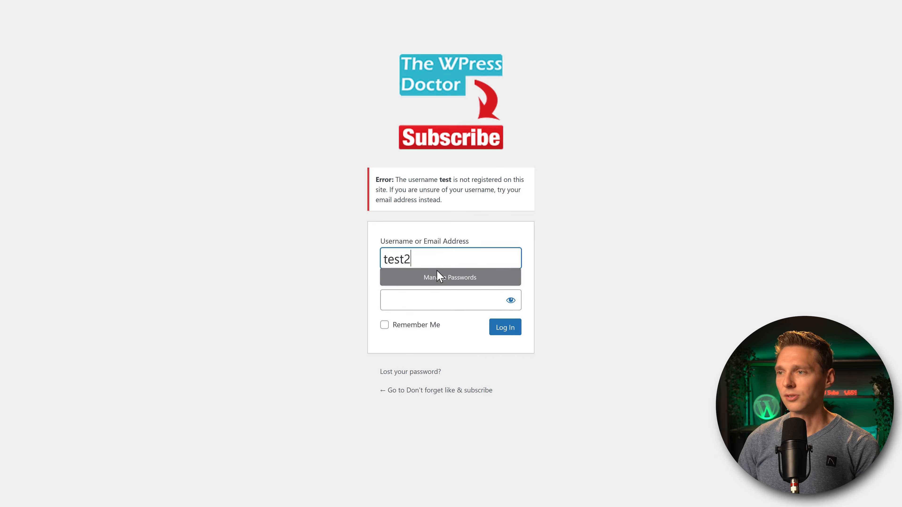
pyautogui.click(434, 303)
pyautogui.write('test2')
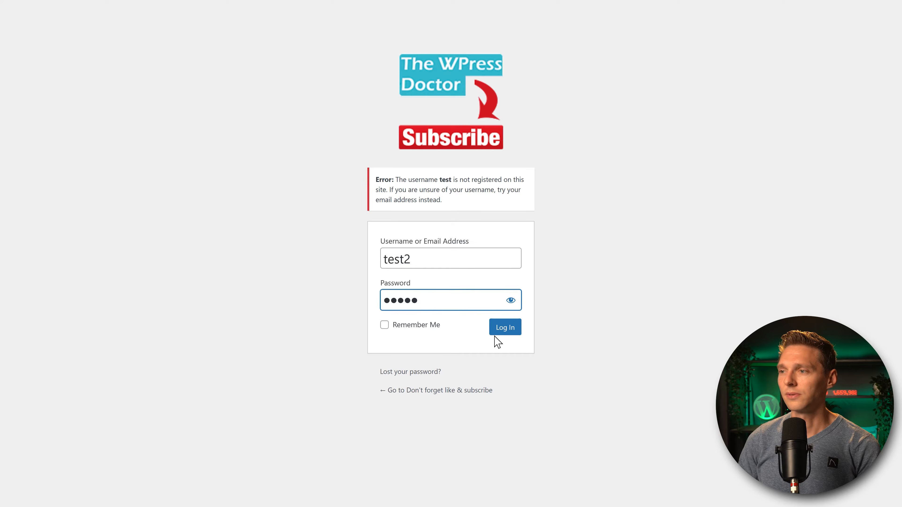
pyautogui.click(498, 331)
# Enter test3 as the username for a third failed login attempt.
pyautogui.write('3')
pyautogui.click(428, 301)
pyautogui.write('test')
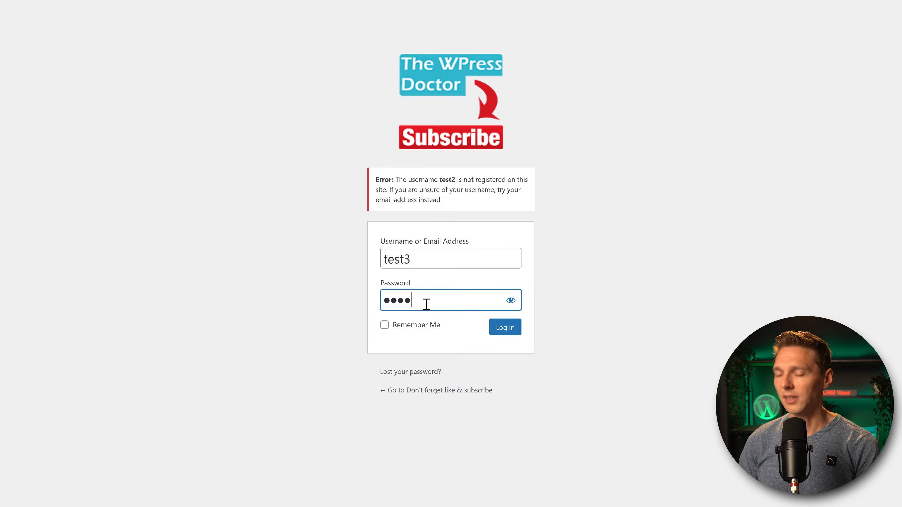
pyautogui.write('3')
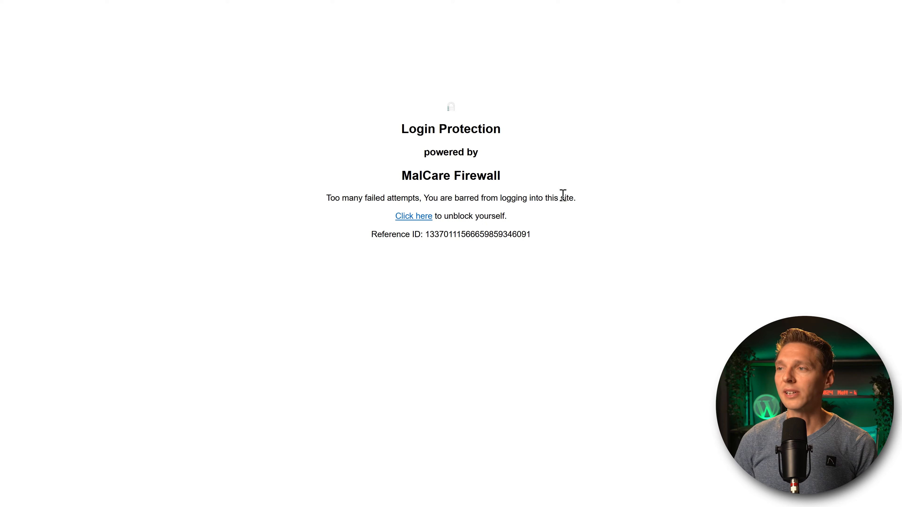
# Lift the login lockout by passing MalCare's human verification.
pyautogui.click(416, 217)
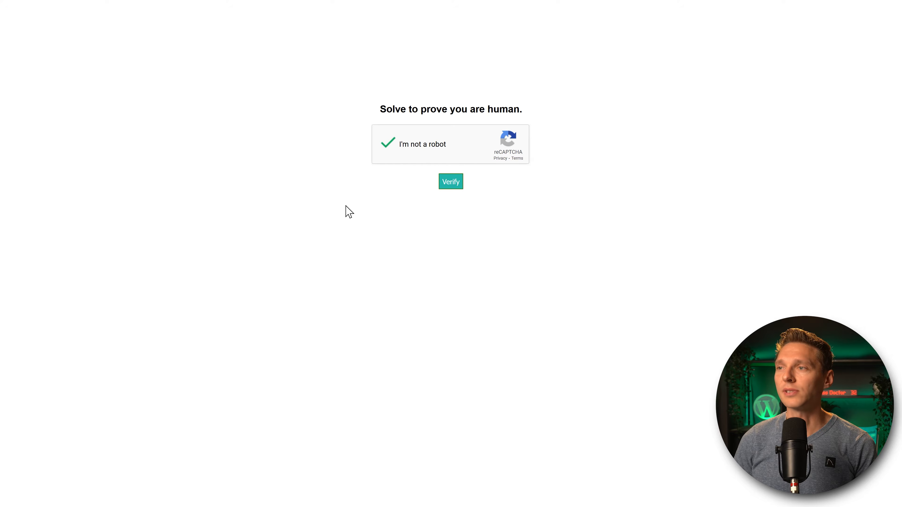
pyautogui.click(451, 183)
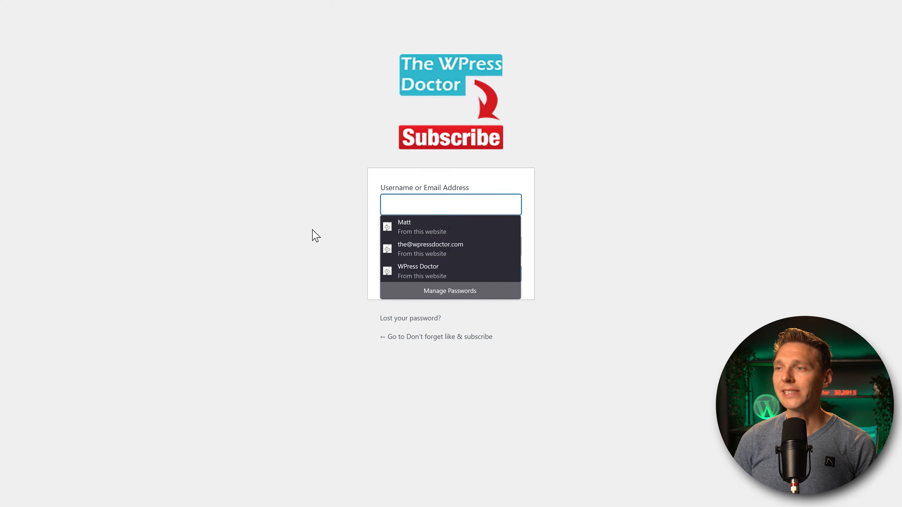
pyautogui.click(297, 229)
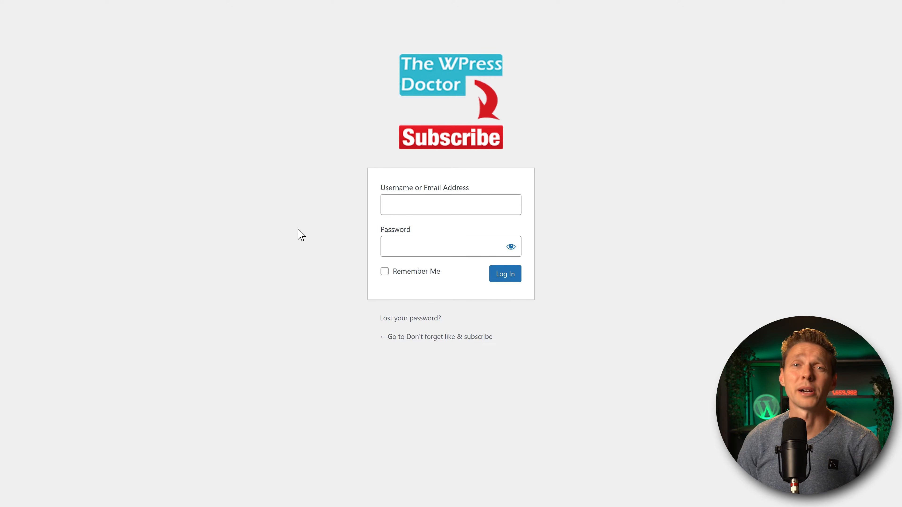
# Attempt another login with the bad username test11.
pyautogui.click(419, 211)
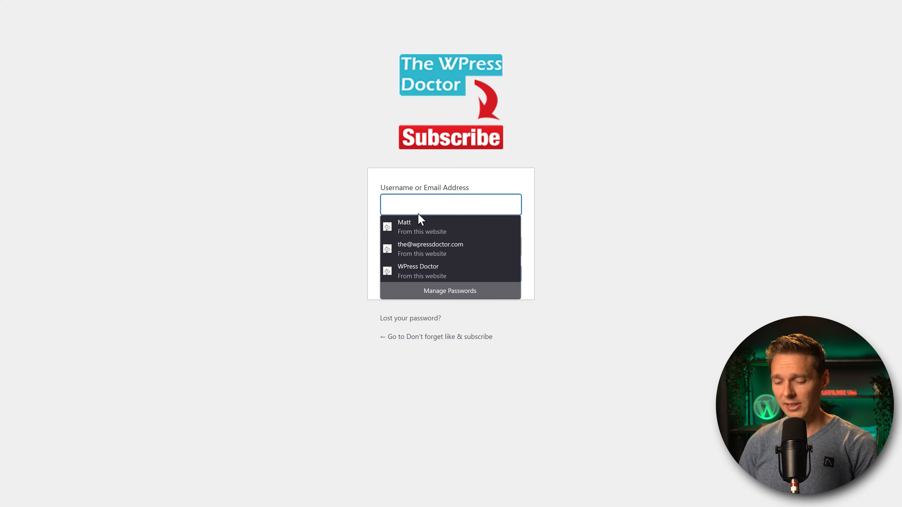
pyautogui.write('test11')
pyautogui.click(411, 259)
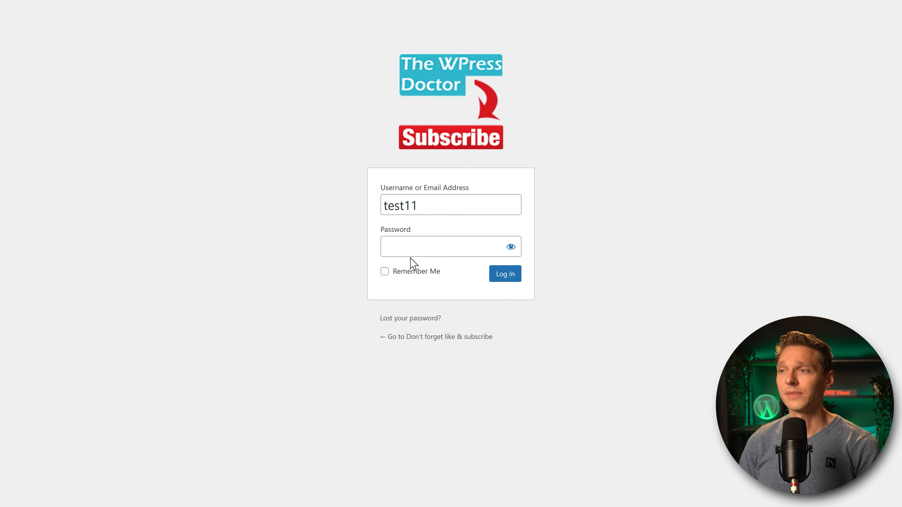
pyautogui.click(516, 279)
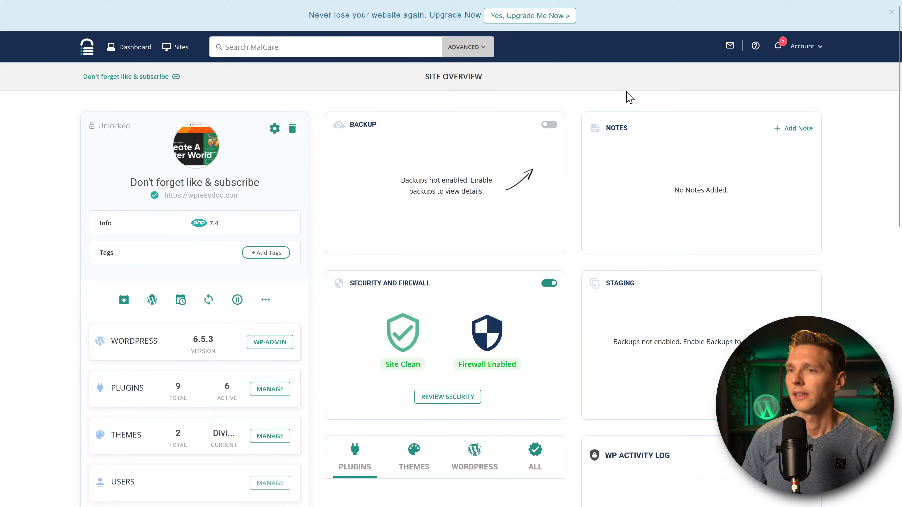
# Open the site's security overview and the full login attempts log.
pyautogui.scroll(-3, 433, 195)
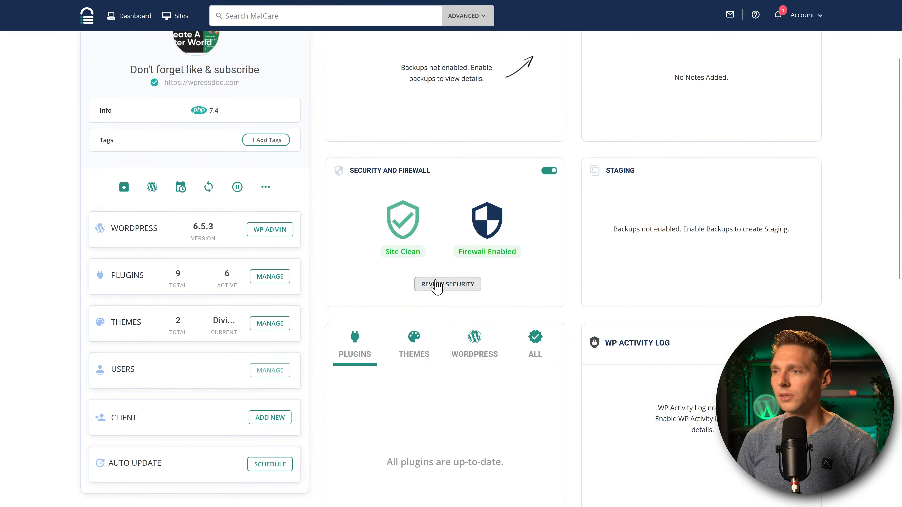
pyautogui.click(435, 286)
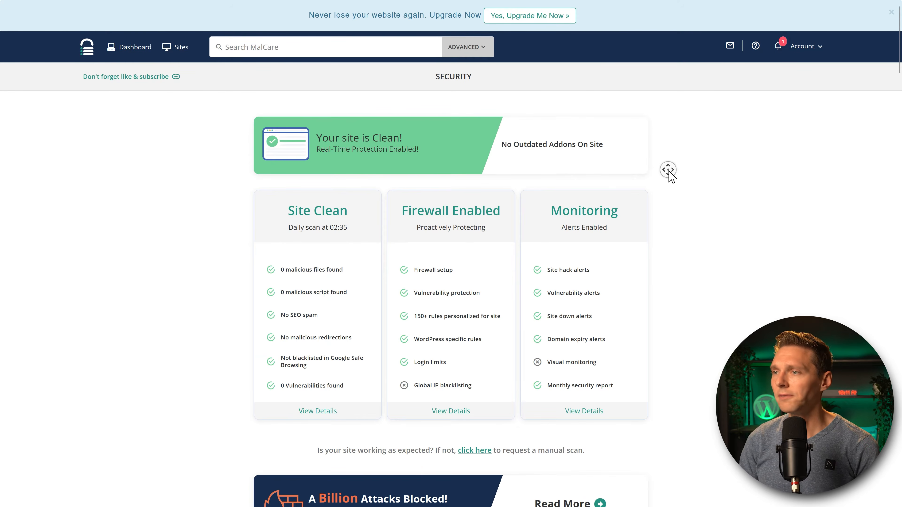
pyautogui.click(626, 74)
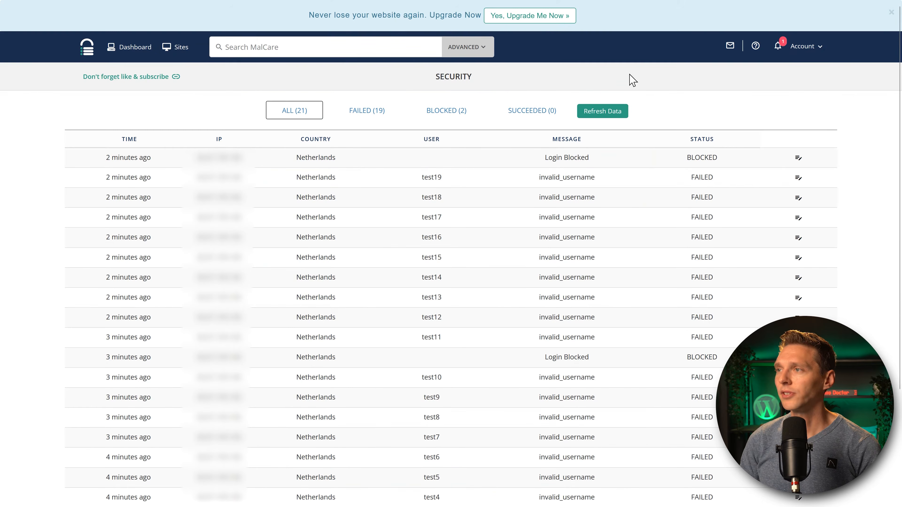
pyautogui.scroll(-3, 626, 180)
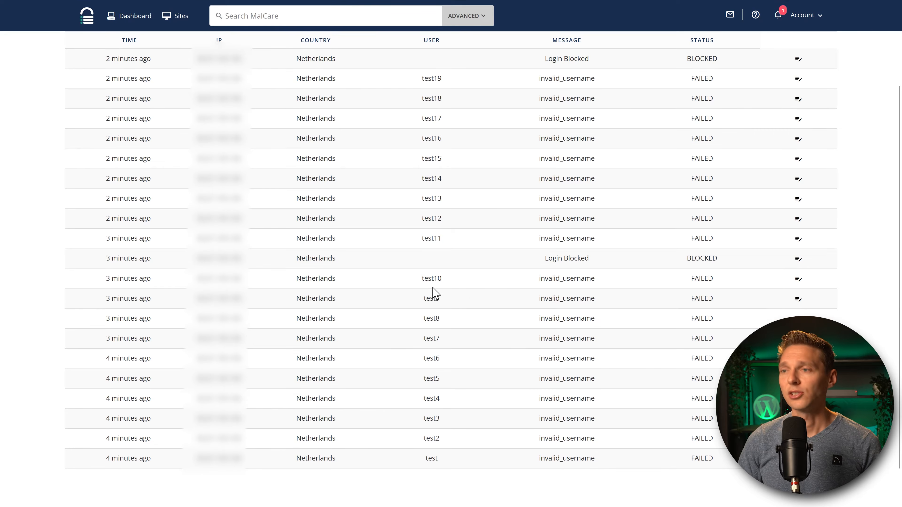
pyautogui.scroll(3, 614, 265)
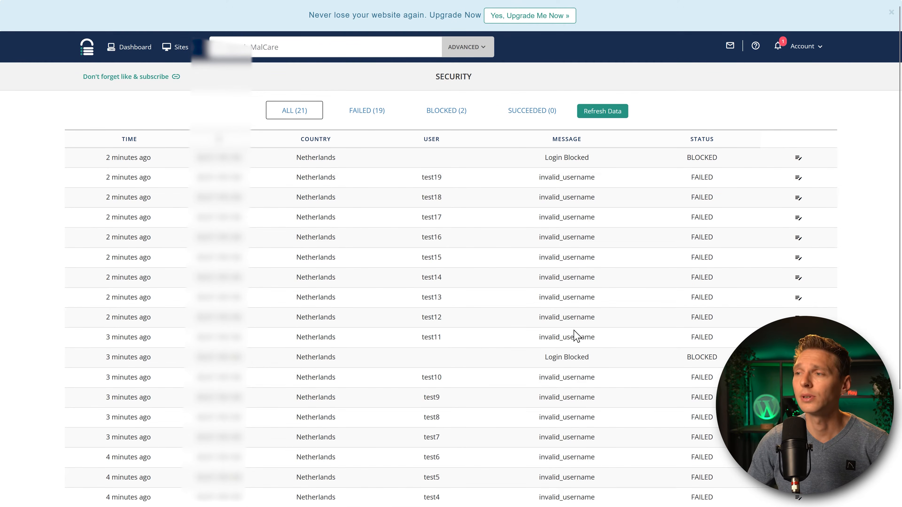
# Filter the log to blocked attempts and whitelist the IP of the test19 attempt.
pyautogui.moveTo(596, 339); pyautogui.dragTo(614, 165)
pyautogui.click(537, 182)
pyautogui.click(618, 169)
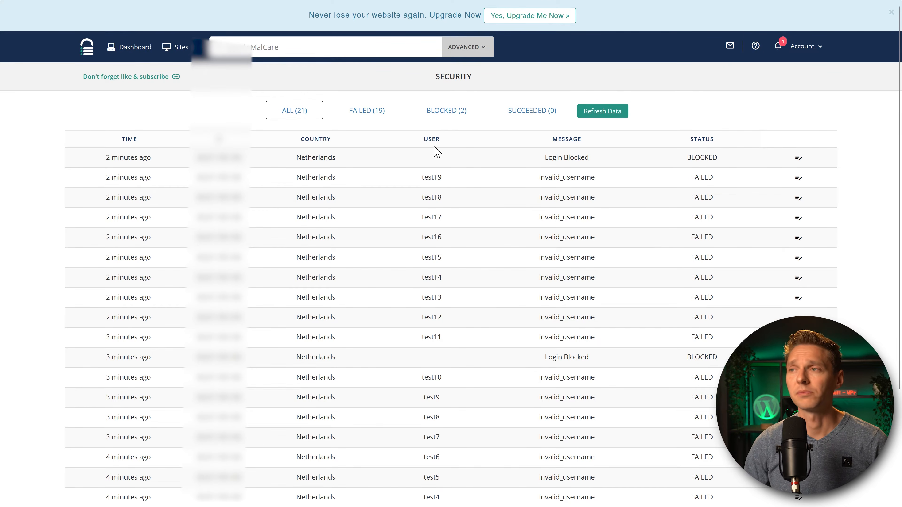
pyautogui.click(444, 118)
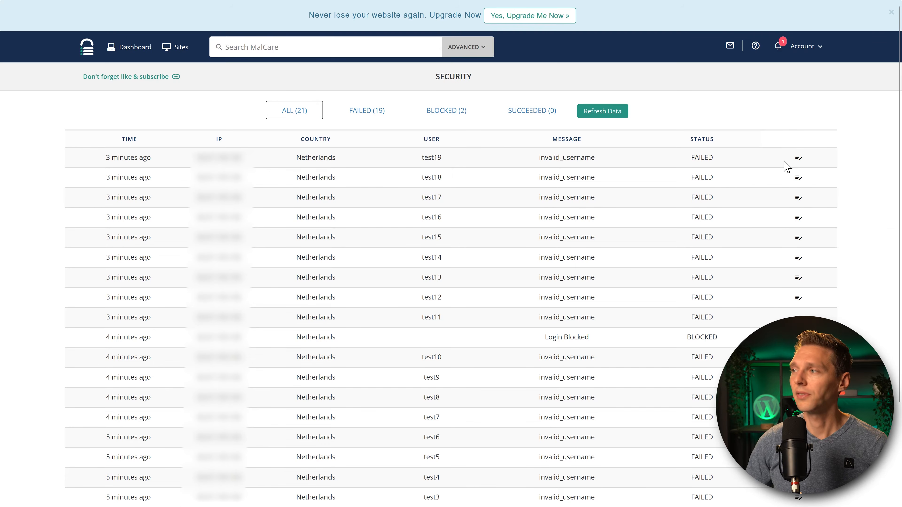
pyautogui.click(799, 158)
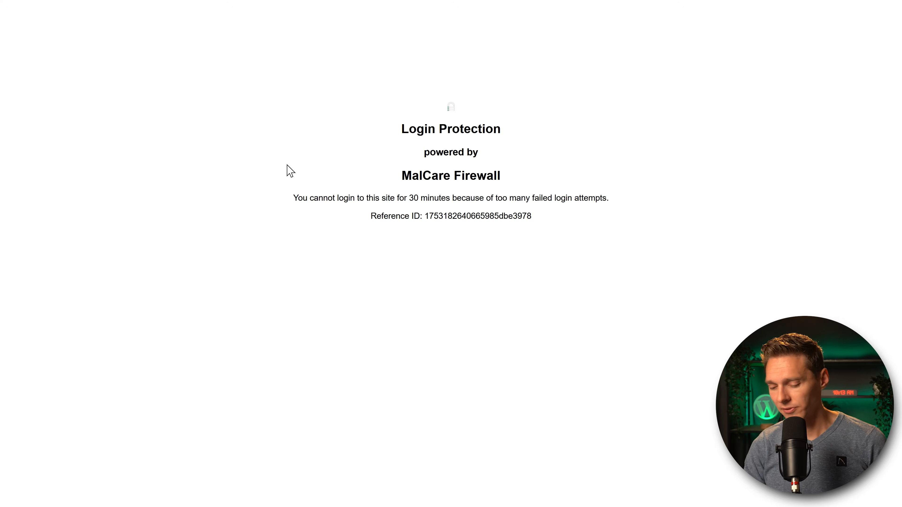
# Reload the login lockout page.
pyautogui.press('F5')
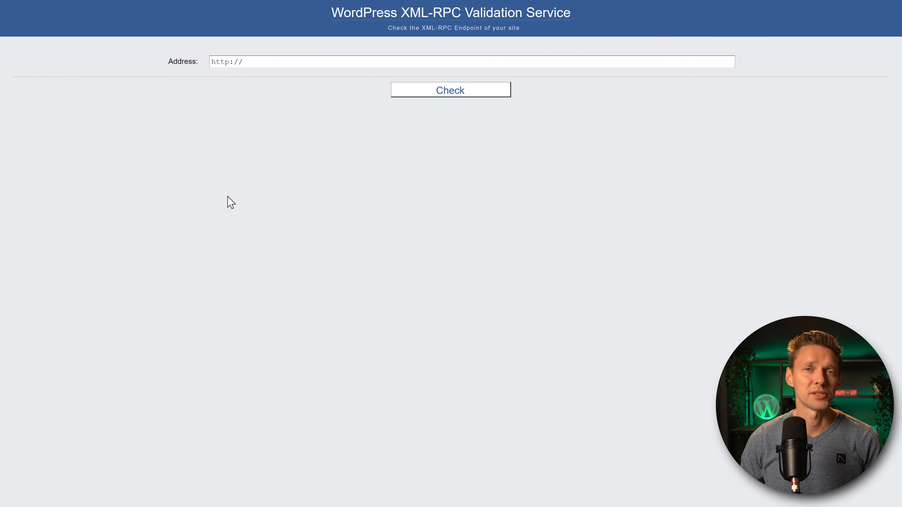
# Run the XML-RPC validation check on wpressdoc.com.
pyautogui.click(261, 61)
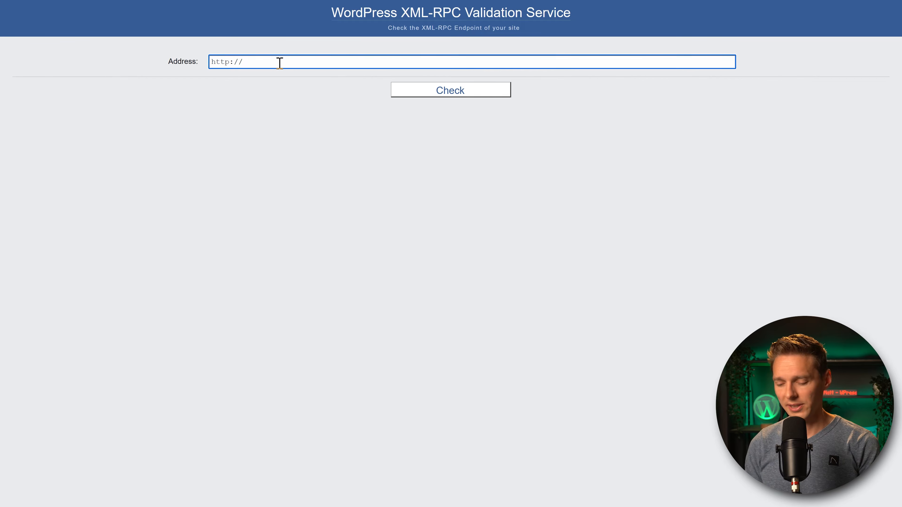
pyautogui.write('wpressdoc.com')
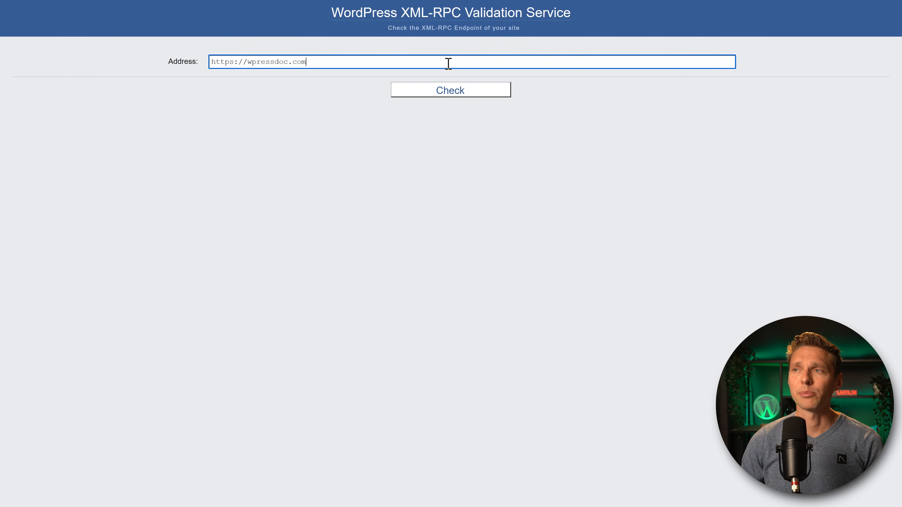
pyautogui.click(429, 93)
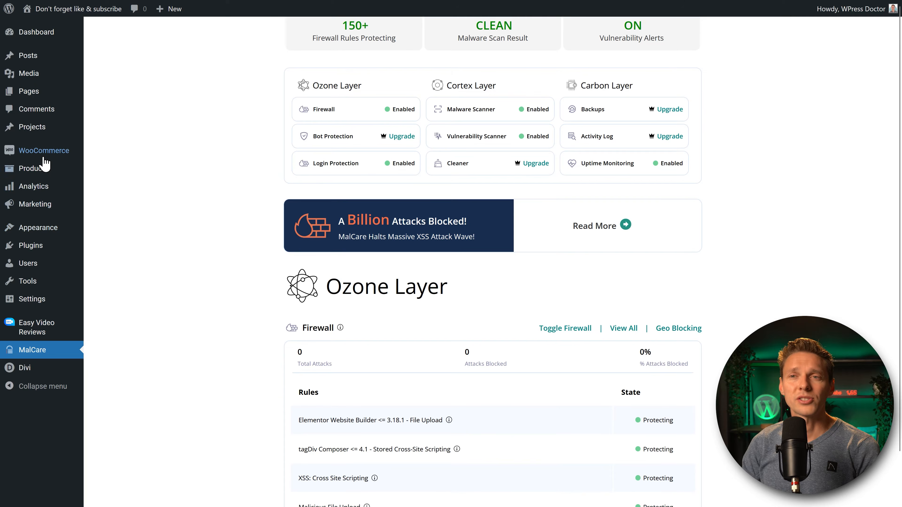
# Open Divi's Theme Options on the Updates settings.
pyautogui.moveTo(30, 368)
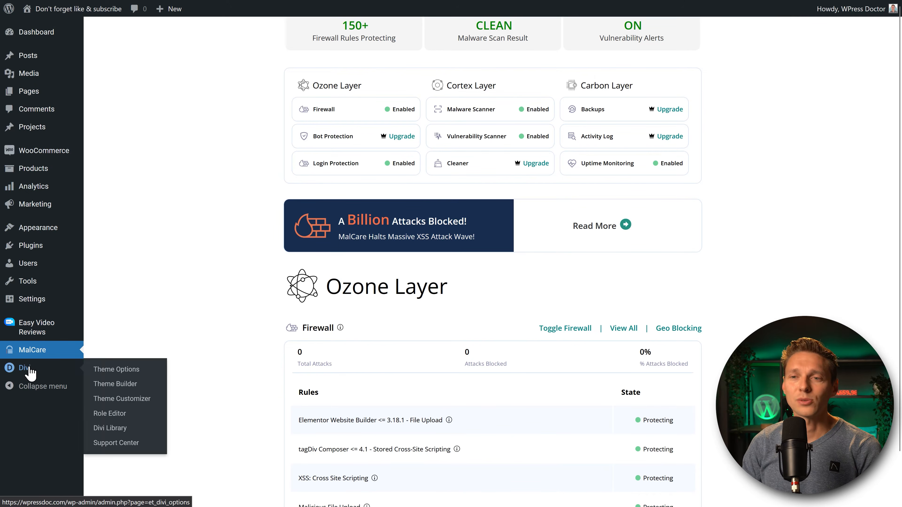
pyautogui.click(132, 372)
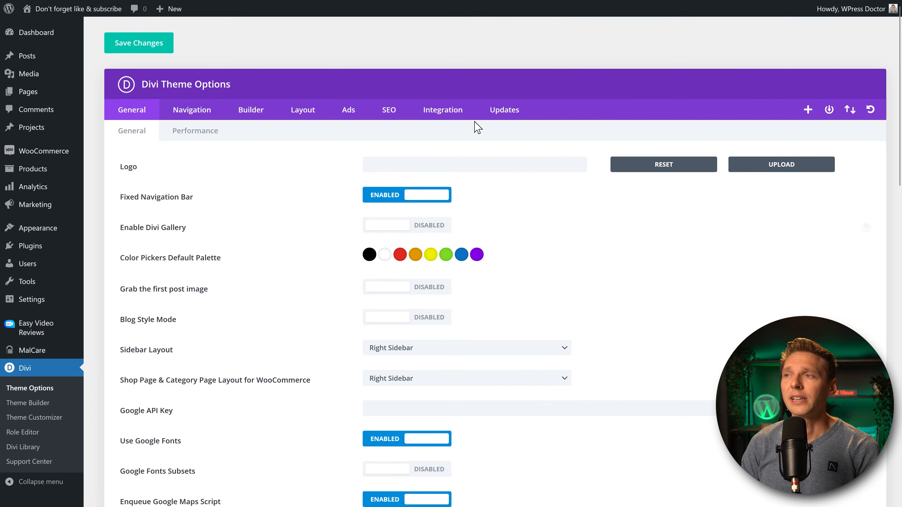
pyautogui.click(501, 113)
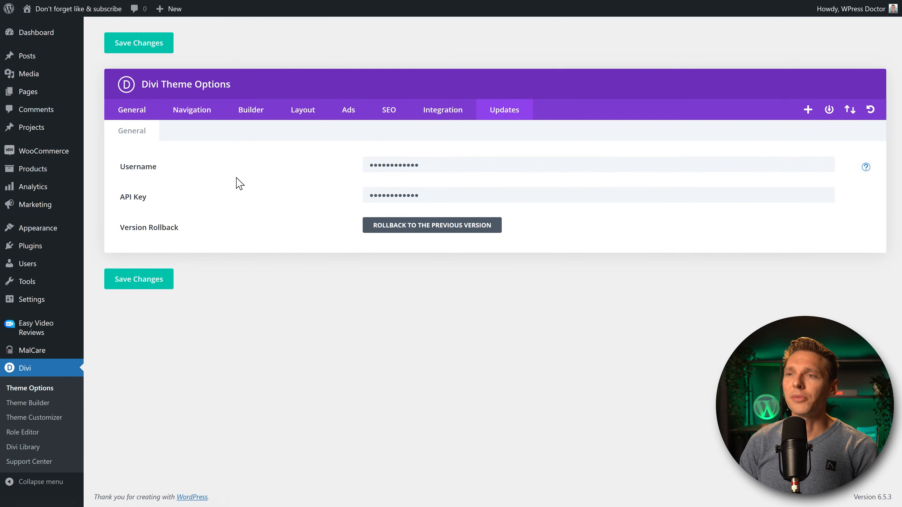
# Roll Divi back to the previous version 4.25.0 and verify the version number.
pyautogui.click(413, 226)
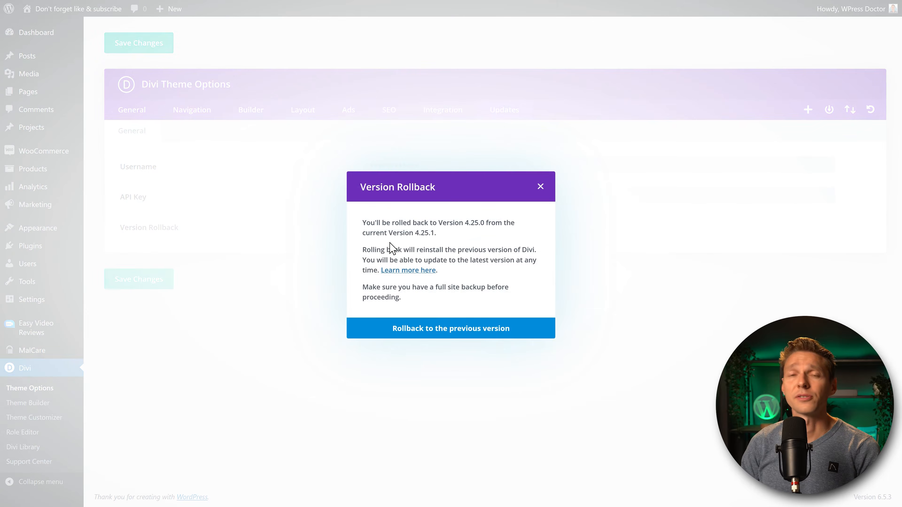
pyautogui.moveTo(468, 224); pyautogui.dragTo(507, 224)
pyautogui.click(478, 227)
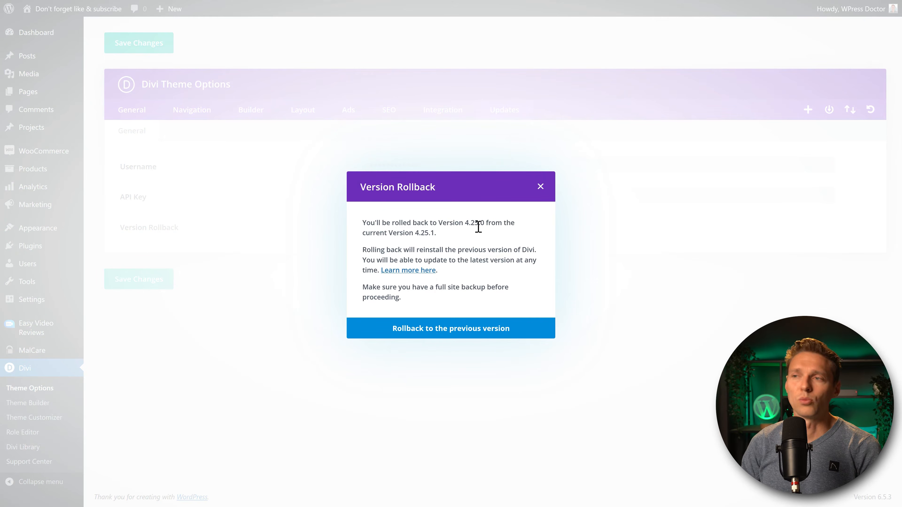
pyautogui.click(443, 333)
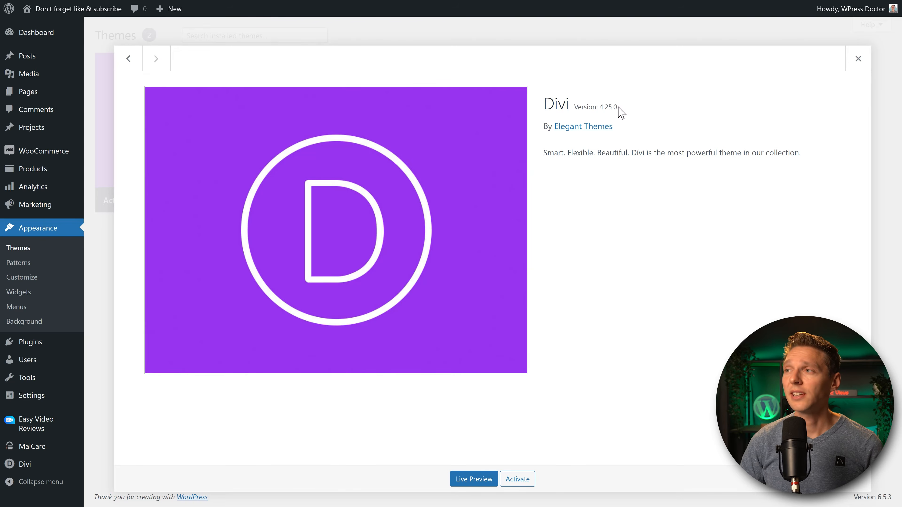
pyautogui.moveTo(618, 106)
pyautogui.mouseDown()
pyautogui.moveTo(604, 107)
pyautogui.moveTo(614, 108)
pyautogui.mouseUp()
pyautogui.click(611, 108)
pyautogui.click(618, 109)
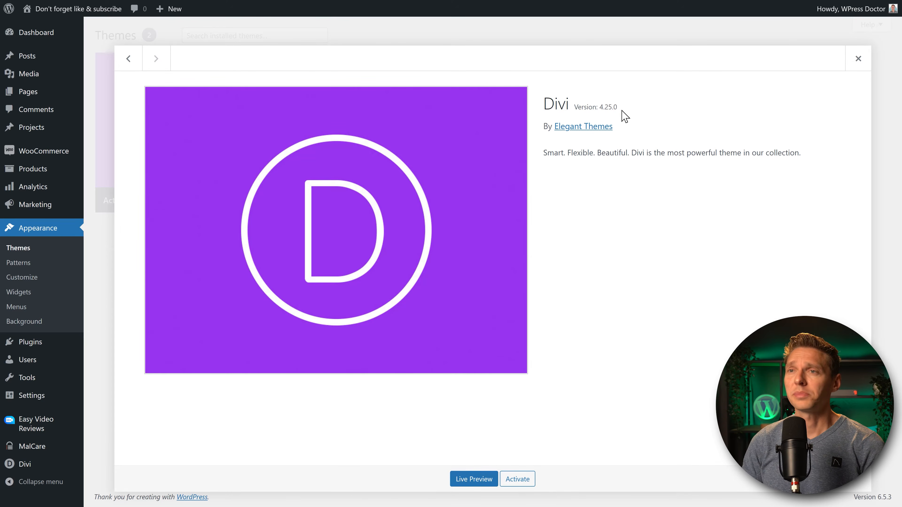
# Close the Divi theme details and browse the admin Dashboard and Posts list.
pyautogui.click(858, 60)
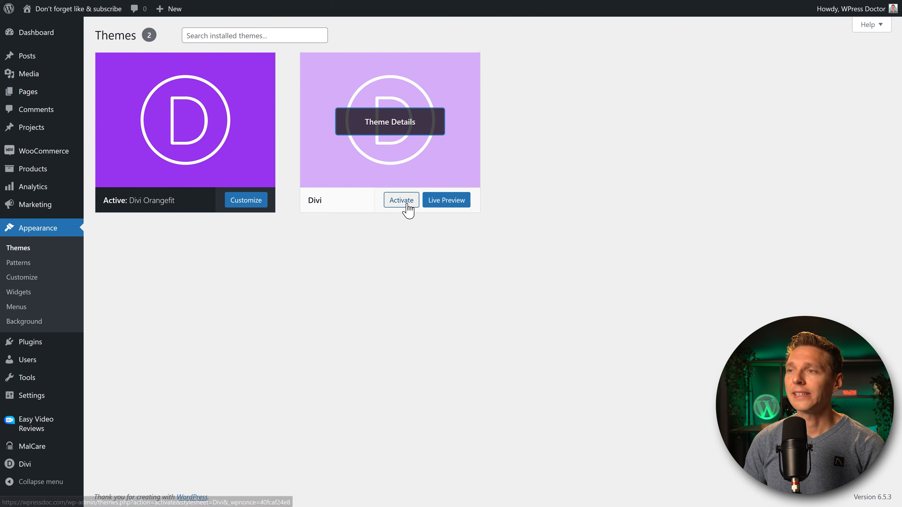
pyautogui.click(43, 42)
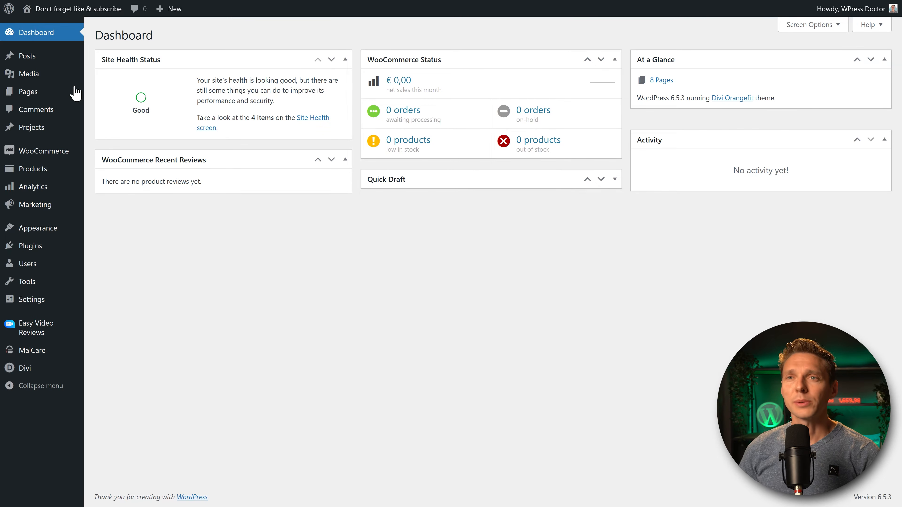
pyautogui.moveTo(47, 78)
pyautogui.click(37, 55)
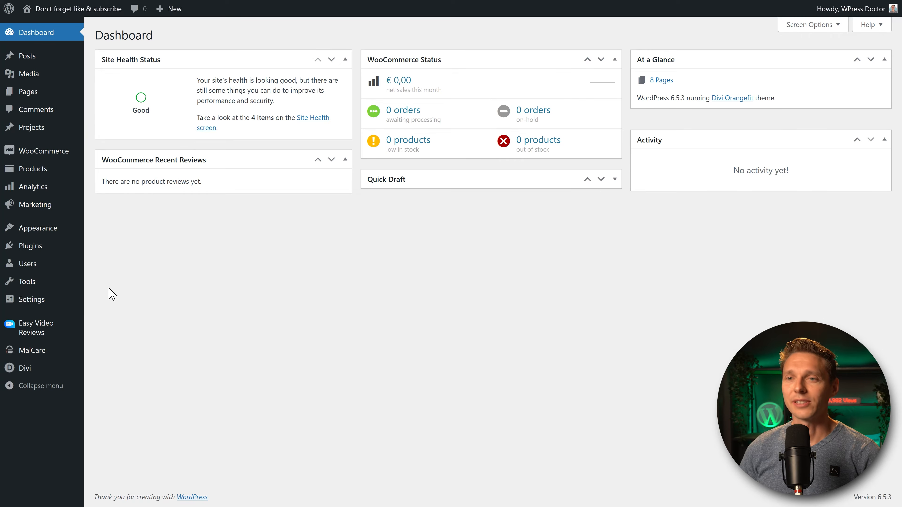
# Reopen Divi's theme details and confirm its version is 4.25.0.
pyautogui.click(91, 231)
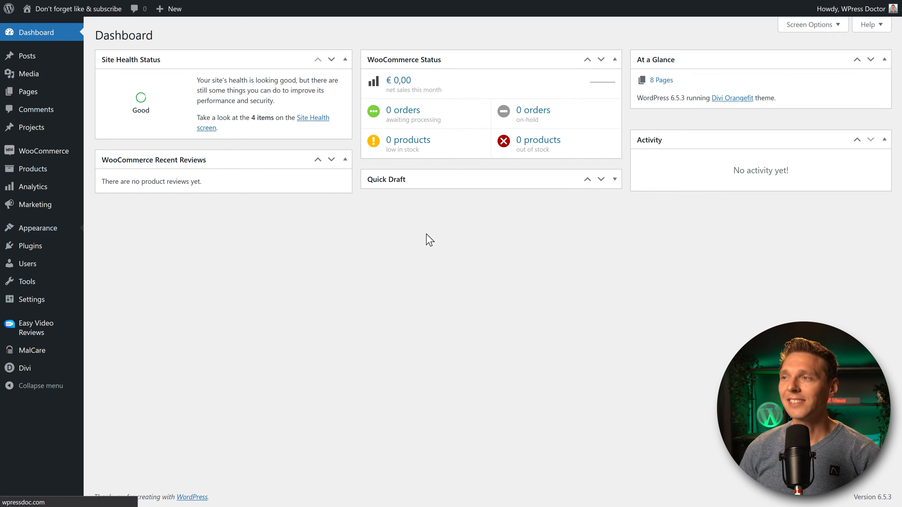
pyautogui.click(384, 138)
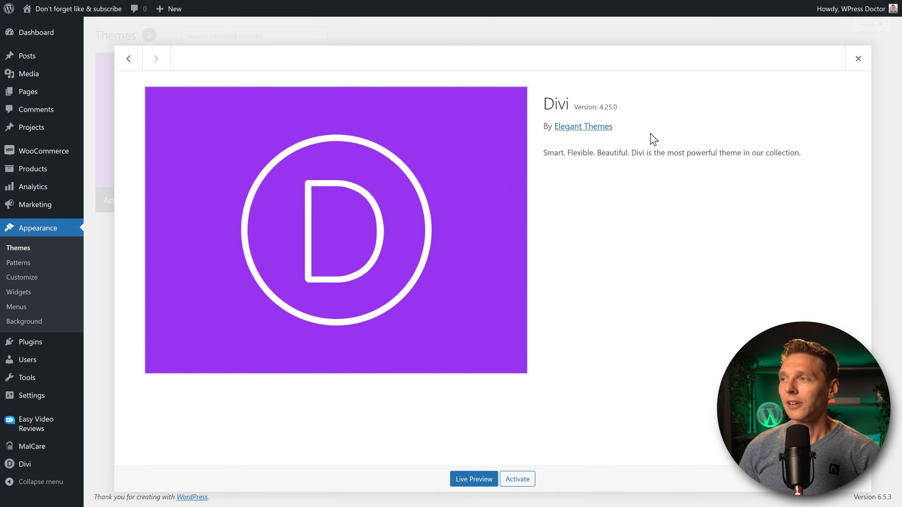
pyautogui.moveTo(618, 107); pyautogui.dragTo(589, 107)
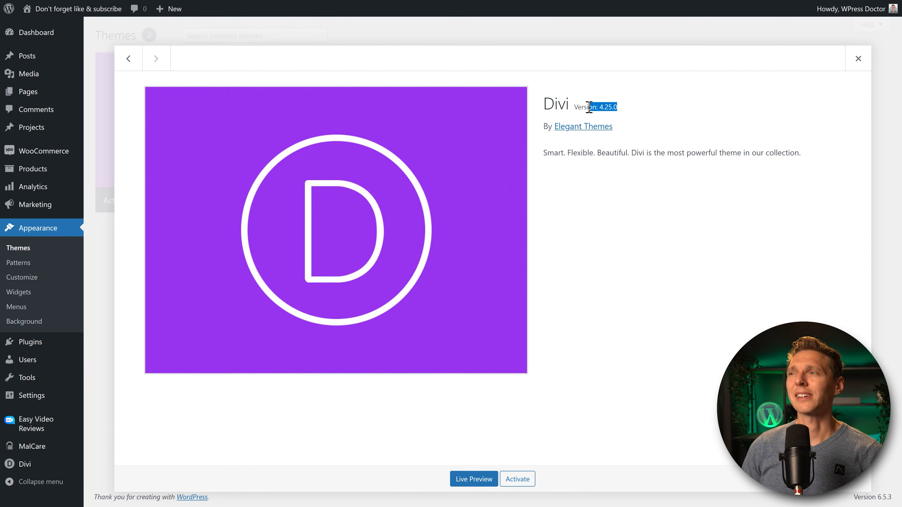
pyautogui.click(569, 104)
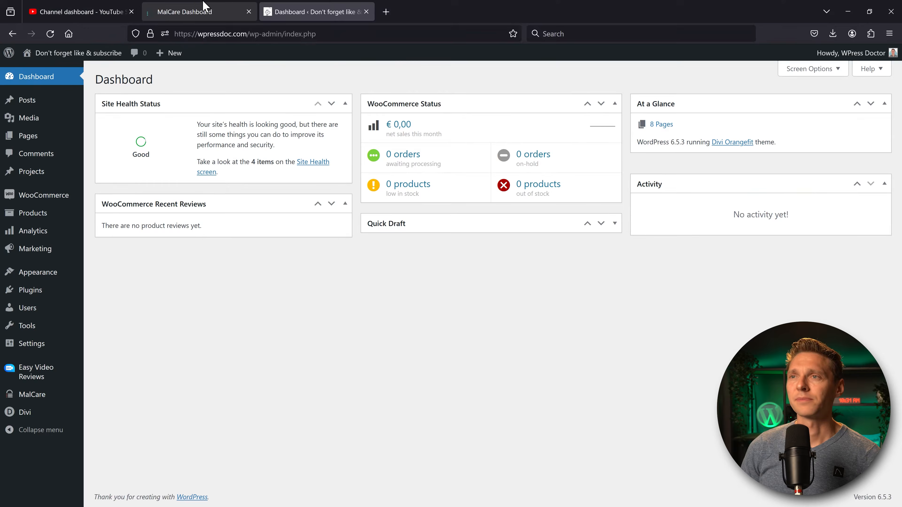
# In MalCare, open the site's overview from the Sites list.
pyautogui.click(204, 9)
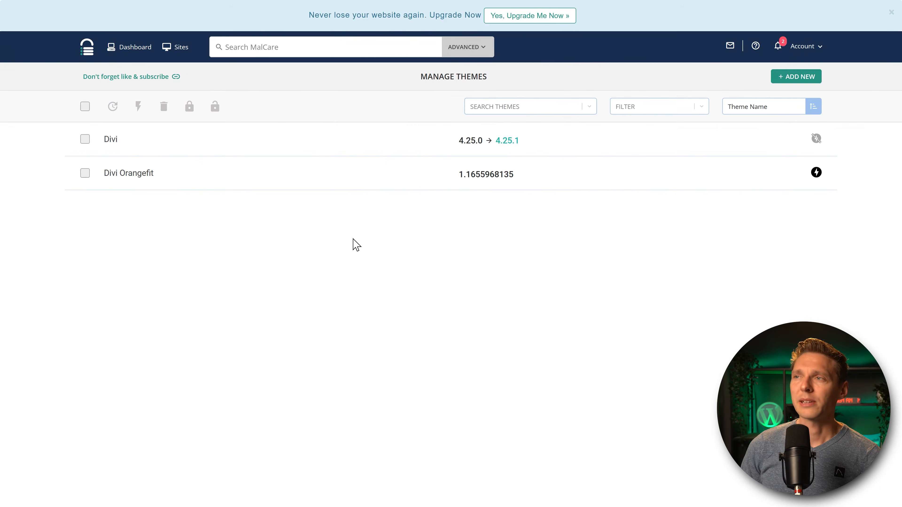
pyautogui.click(178, 55)
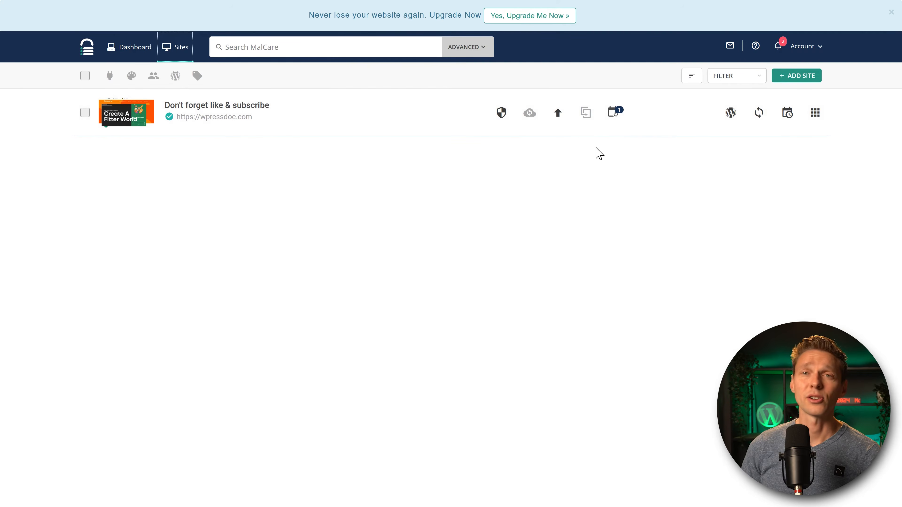
pyautogui.click(613, 120)
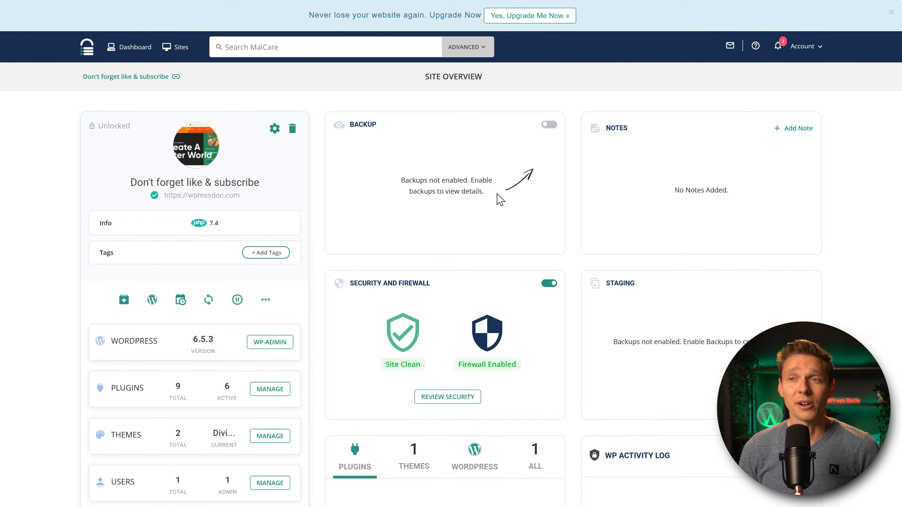
# Select the pending Divi 4.25.0 → 4.25.1 theme update and start updating it.
pyautogui.scroll(-5, 585, 111)
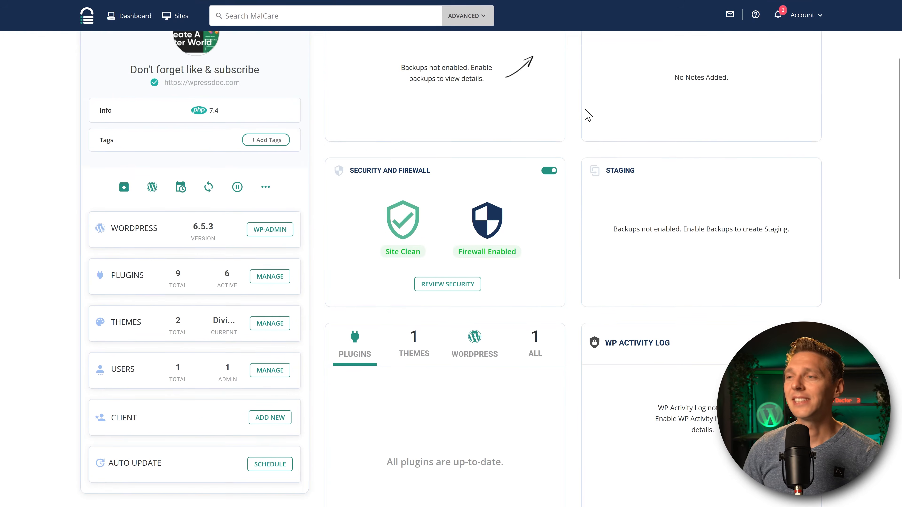
pyautogui.scroll(-3, 588, 115)
pyautogui.click(425, 186)
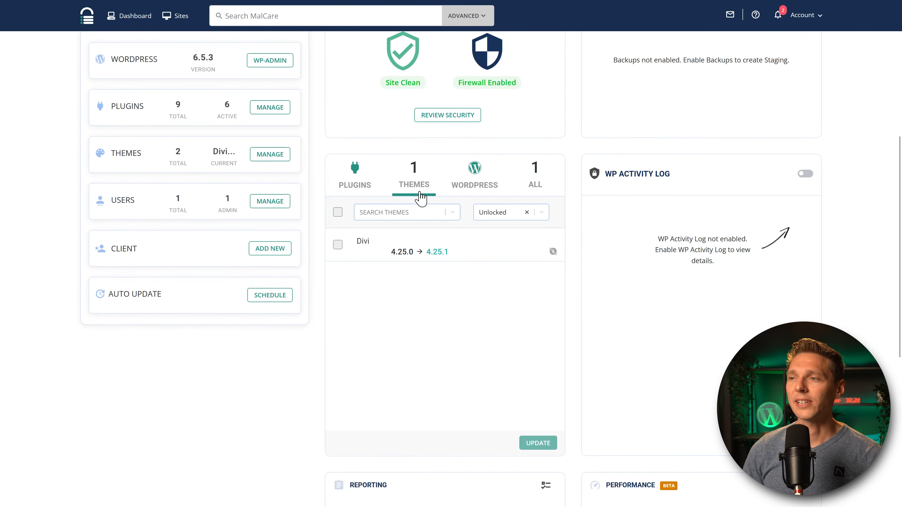
pyautogui.scroll(8, 442, 274)
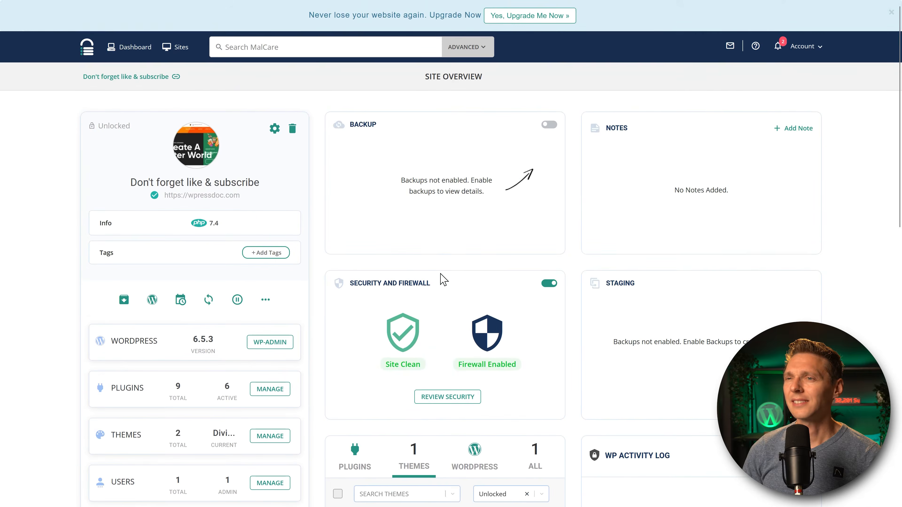
pyautogui.scroll(-1, 447, 283)
pyautogui.scroll(1, 447, 285)
pyautogui.scroll(-1, 390, 313)
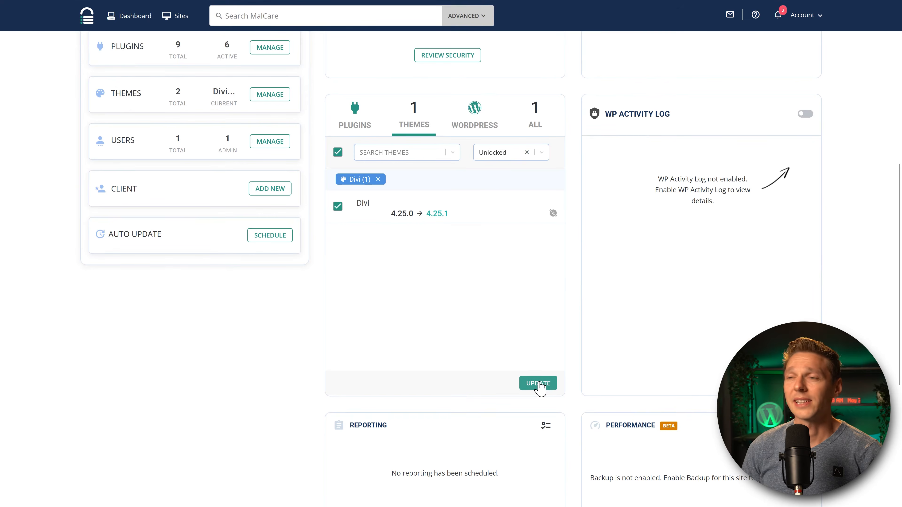
pyautogui.click(539, 383)
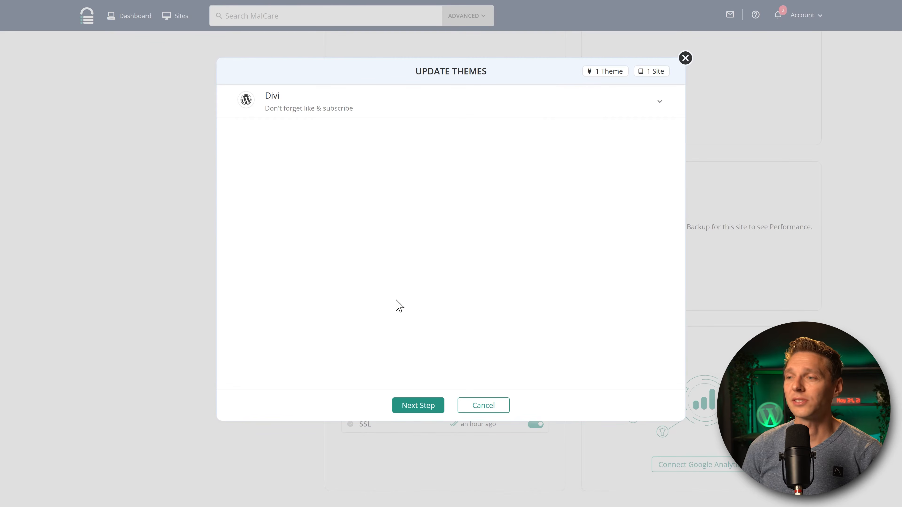
# Advance the Update Themes dialog and run a Quick Update of Divi on the live site.
pyautogui.click(418, 406)
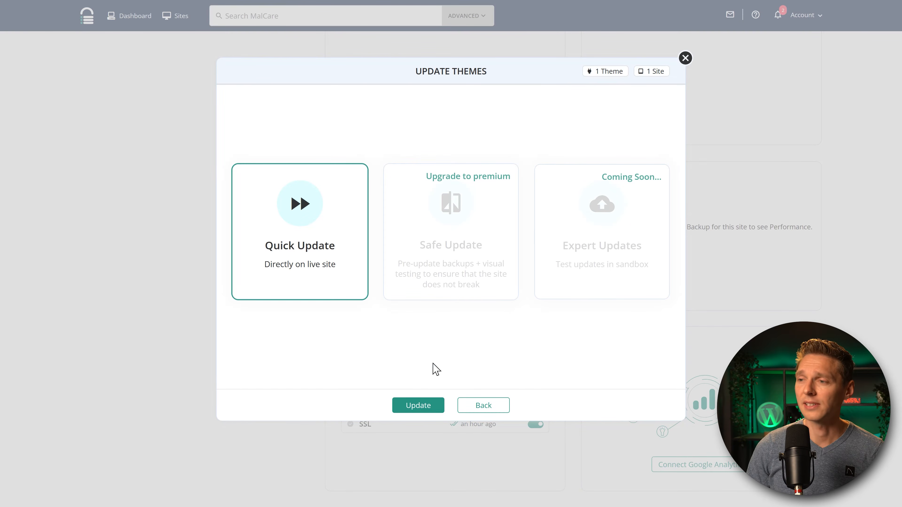
pyautogui.click(423, 407)
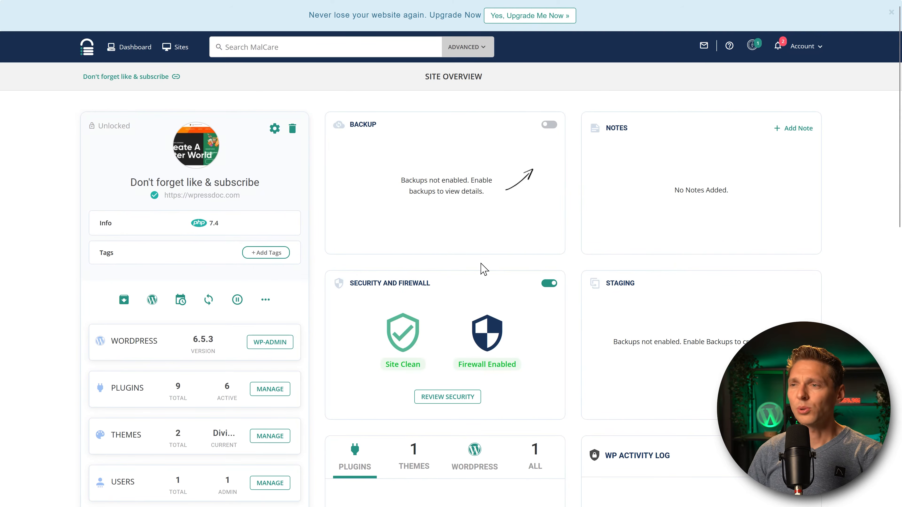
# Scroll the Site Overview and check the THEMES and WORDPRESS update tabs for up-to-date status.
pyautogui.moveTo(658, 281); pyautogui.dragTo(660, 191)
pyautogui.click(505, 283)
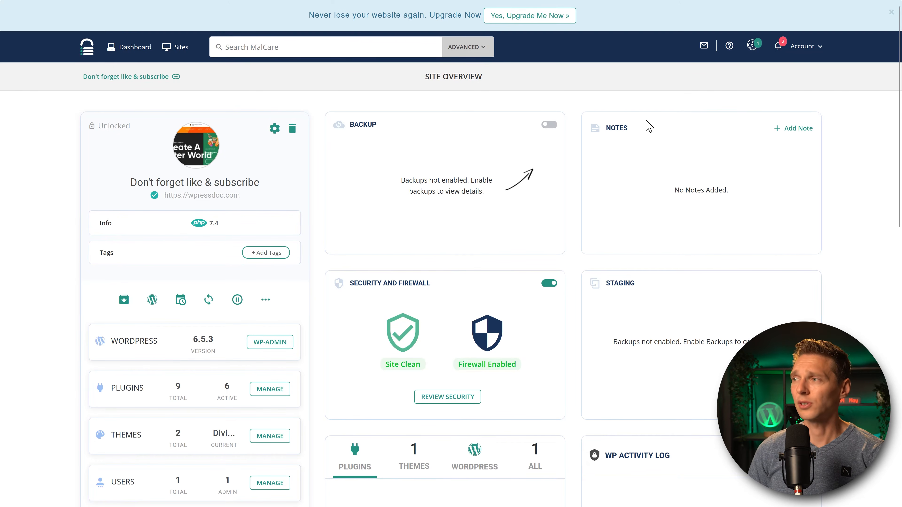
pyautogui.moveTo(675, 342); pyautogui.dragTo(673, 260)
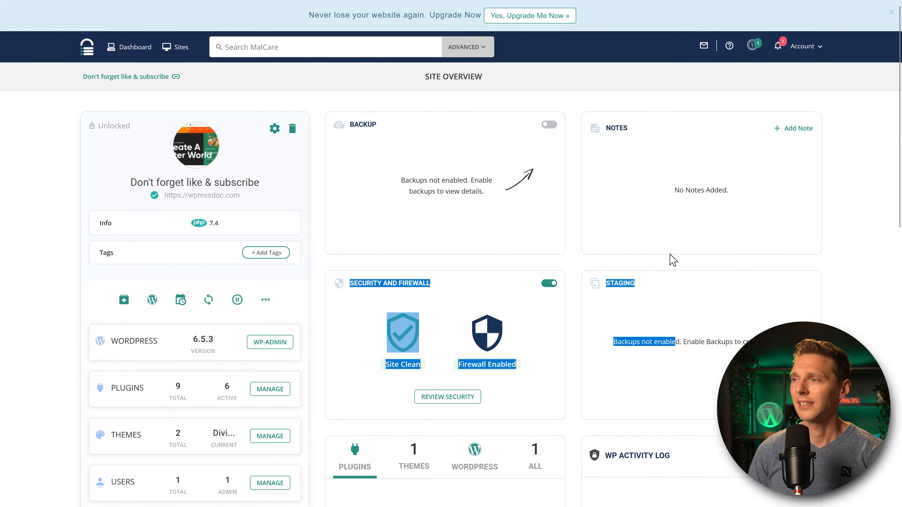
pyautogui.click(488, 278)
pyautogui.scroll(-10, 568, 319)
pyautogui.scroll(-5, 617, 325)
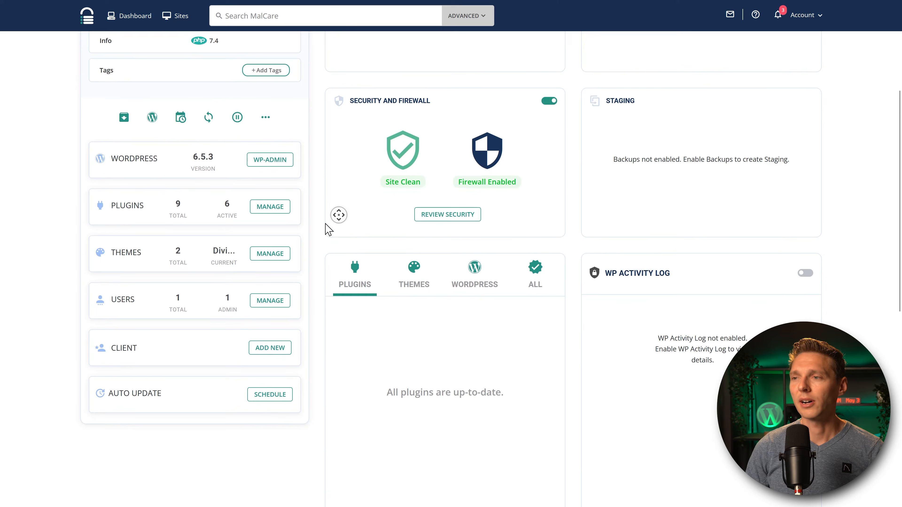
pyautogui.scroll(-3, 328, 230)
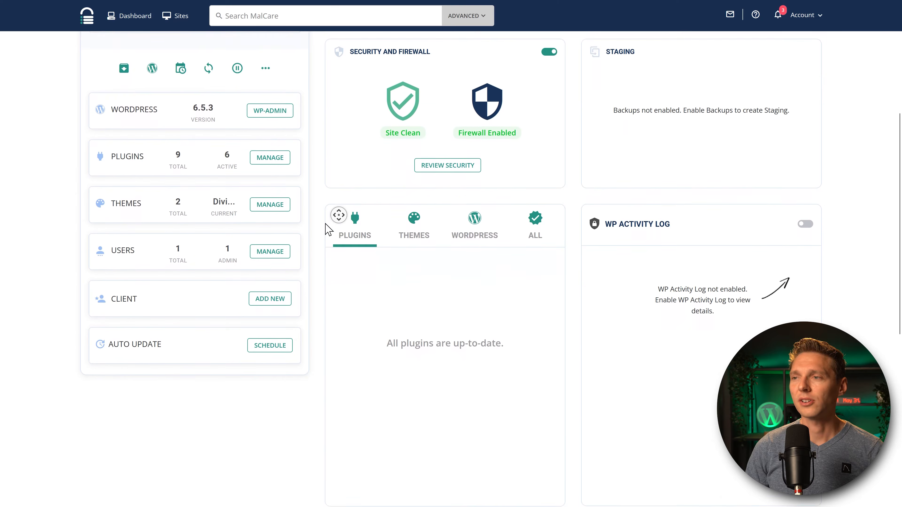
pyautogui.click(405, 186)
pyautogui.click(471, 183)
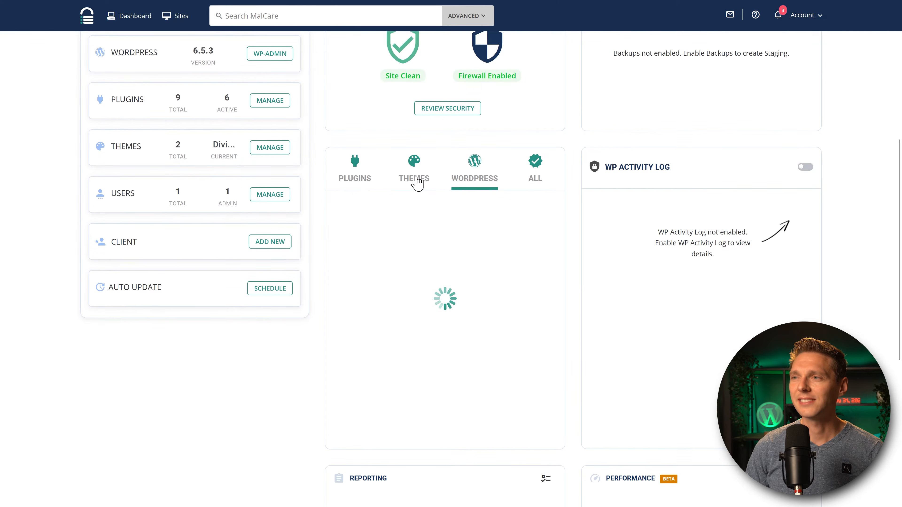
pyautogui.click(409, 184)
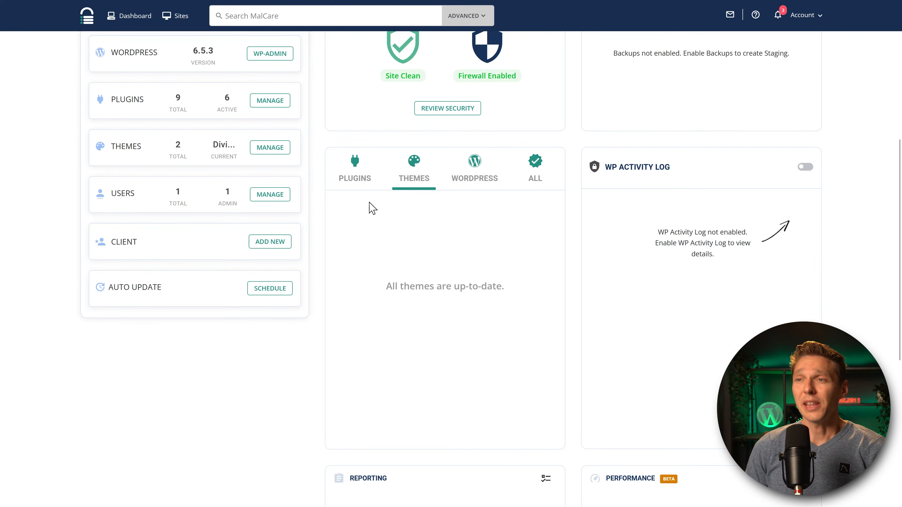
# Open the cloudwaysapps.com WordPress site's front page in a new tab.
pyautogui.middleClick(322, 219)
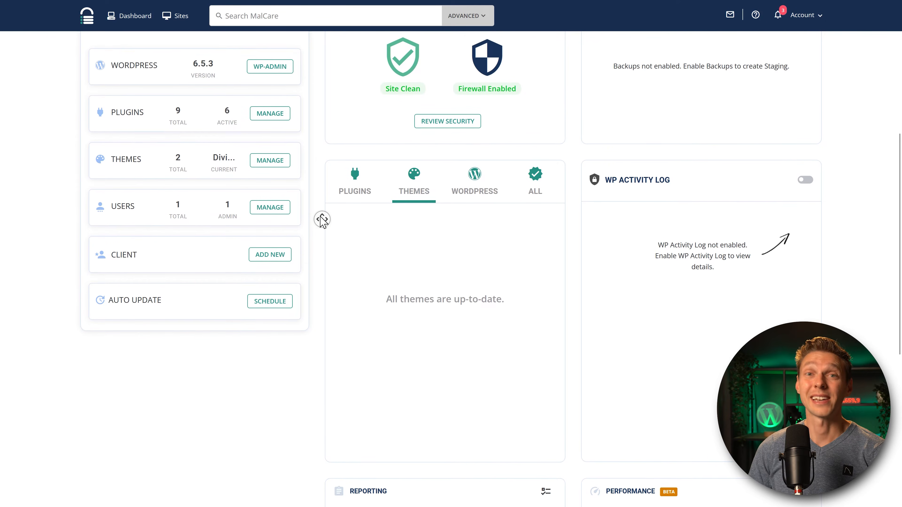
pyautogui.middleClick(320, 218)
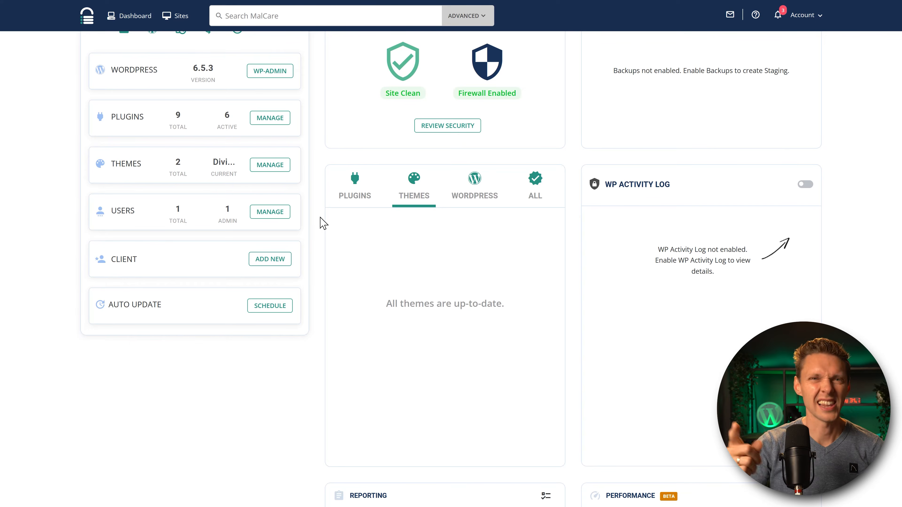
pyautogui.scroll(8, 352, 179)
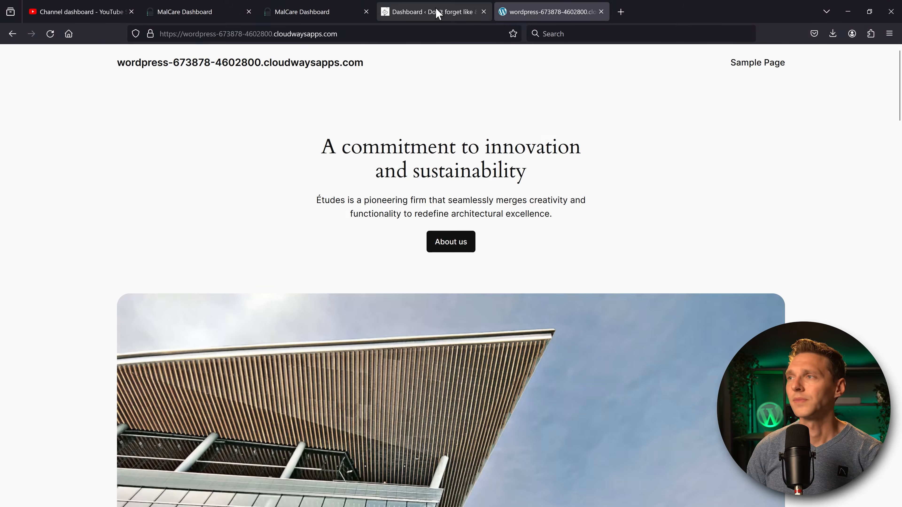
# Scan the pasted site URL in Sucuri SiteCheck and confirm No Malware Found.
pyautogui.click(435, 12)
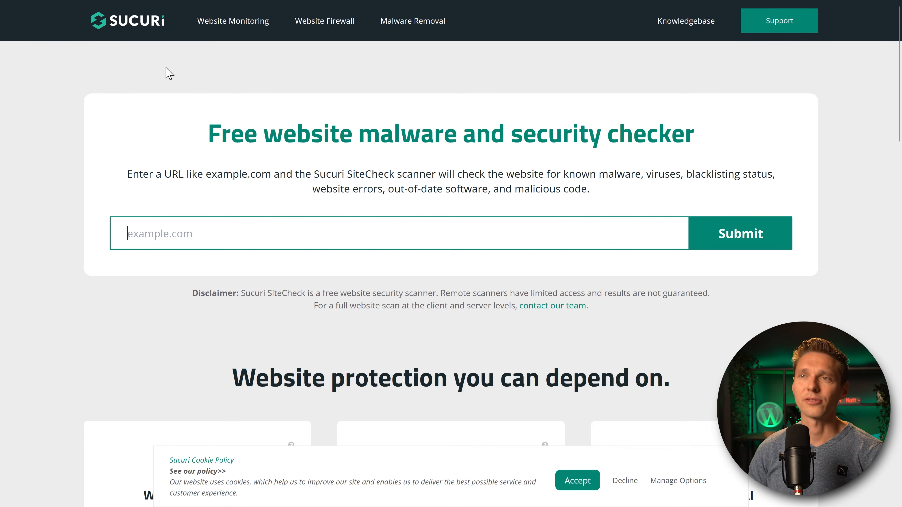
pyautogui.click(586, 483)
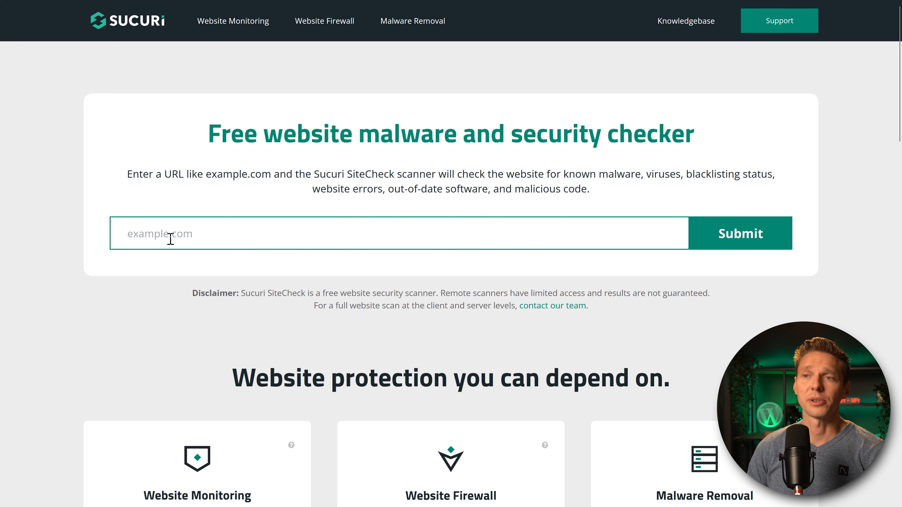
pyautogui.write('https://wordpress-673878-4602800.cloudwaysapps.com/')
pyautogui.press('Return')
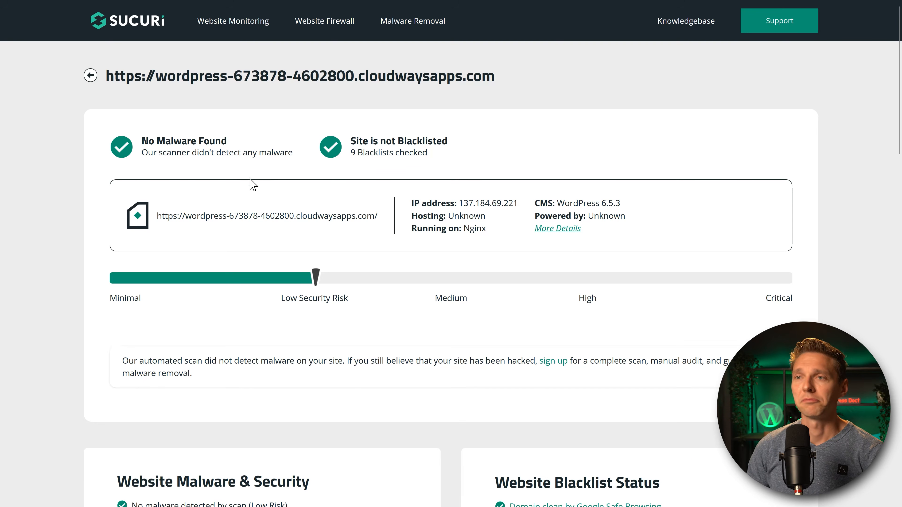
pyautogui.moveTo(143, 138); pyautogui.dragTo(294, 154)
pyautogui.click(298, 164)
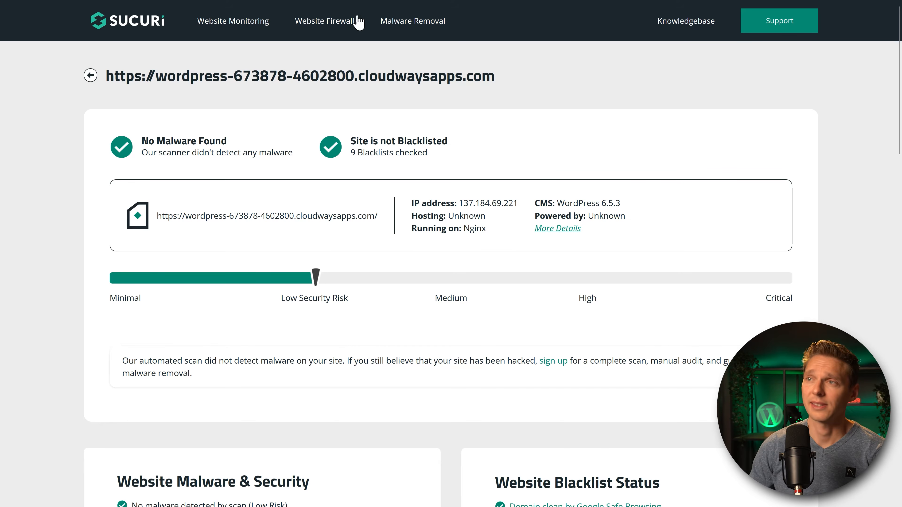
# Load the WordPress site's /wp-admin dashboard, then return to the MalCare site overview.
pyautogui.moveTo(333, 7)
pyautogui.click(545, 14)
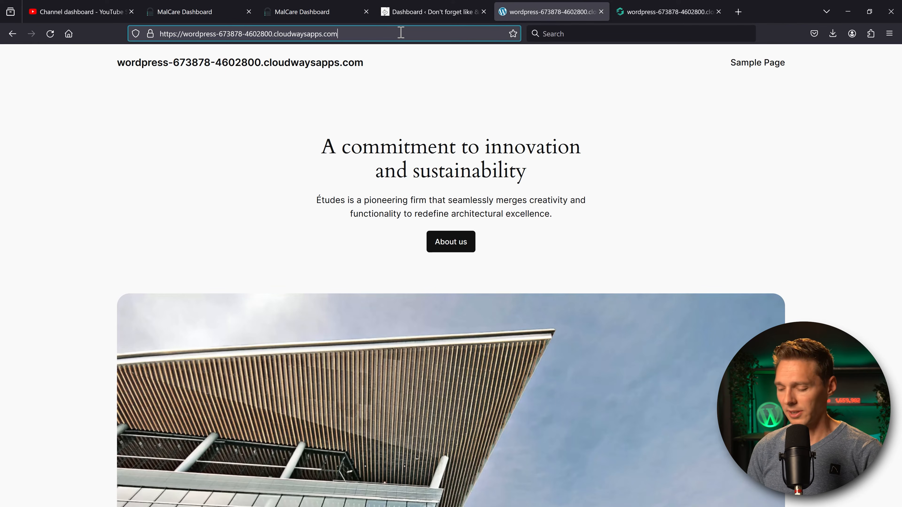
pyautogui.write('/wp-admin')
pyautogui.press('Return')
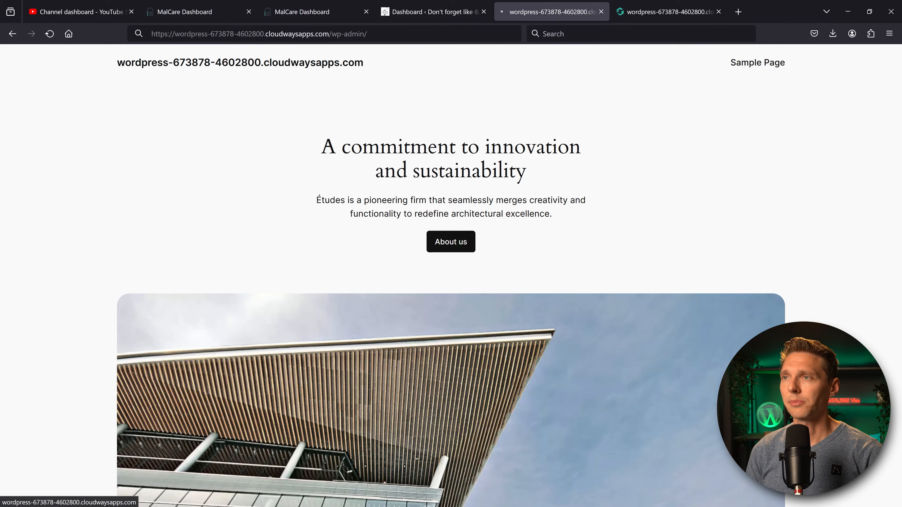
pyautogui.scroll(-2, 719, 240)
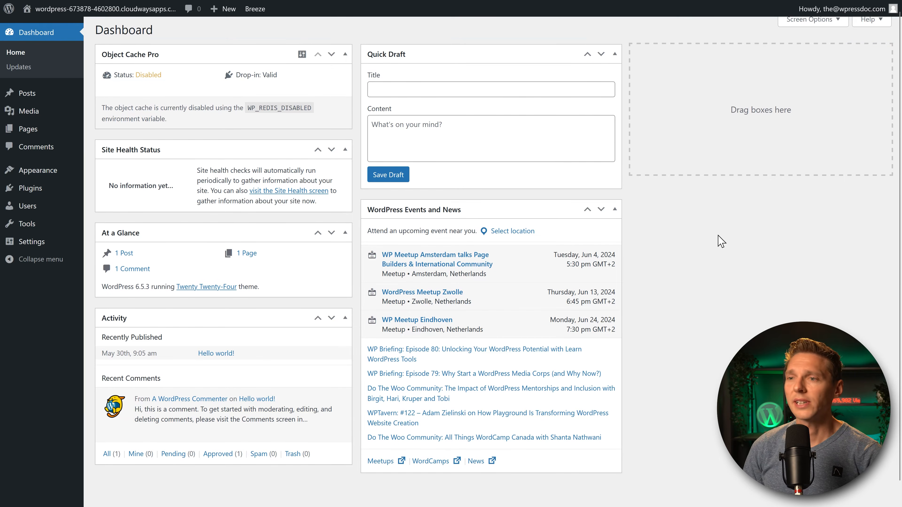
pyautogui.scroll(2, 731, 240)
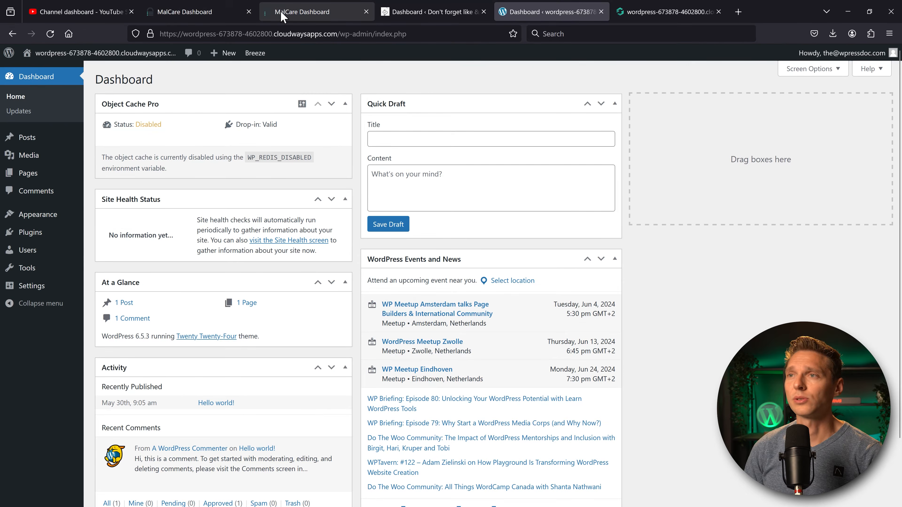
pyautogui.click(286, 14)
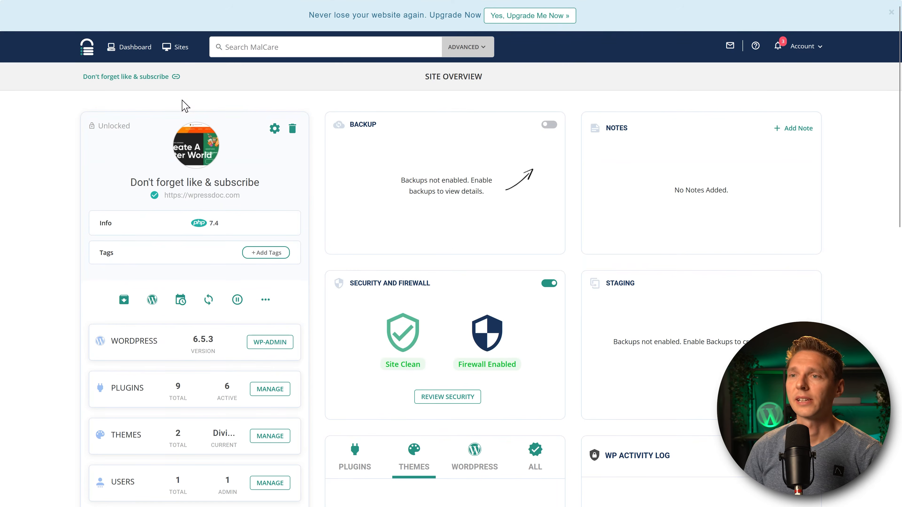
# Add the pasted site address in MalCare and submit its admin login to auto-install the plugin.
pyautogui.click(176, 53)
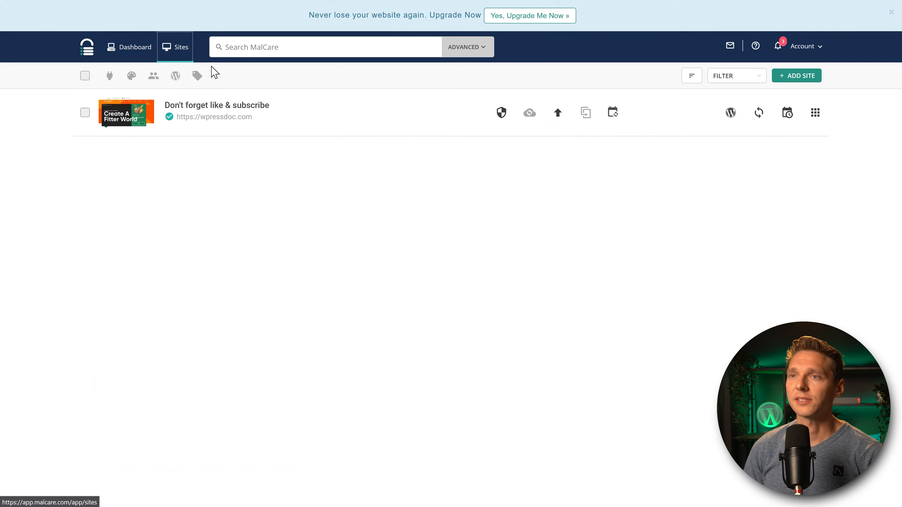
pyautogui.click(808, 78)
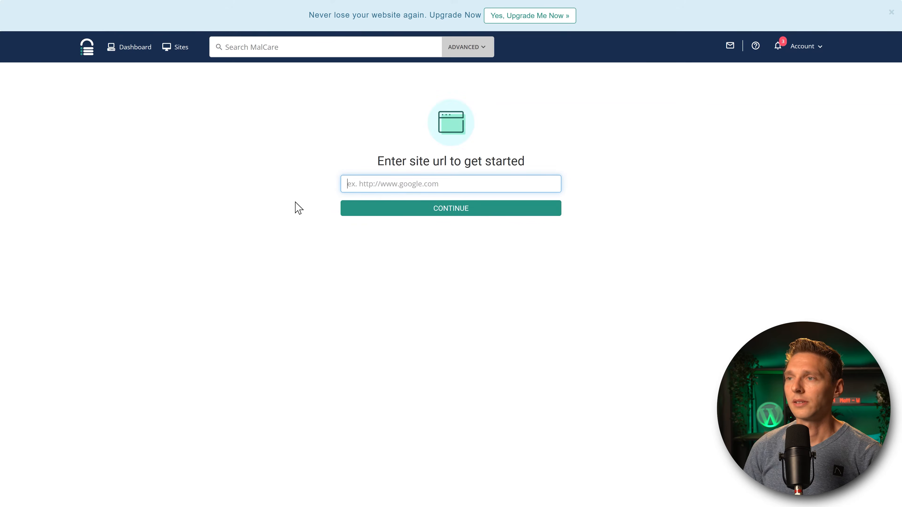
pyautogui.write('https://wordpress-673679-4552095.cloudwaysapps.com')
pyautogui.click(439, 213)
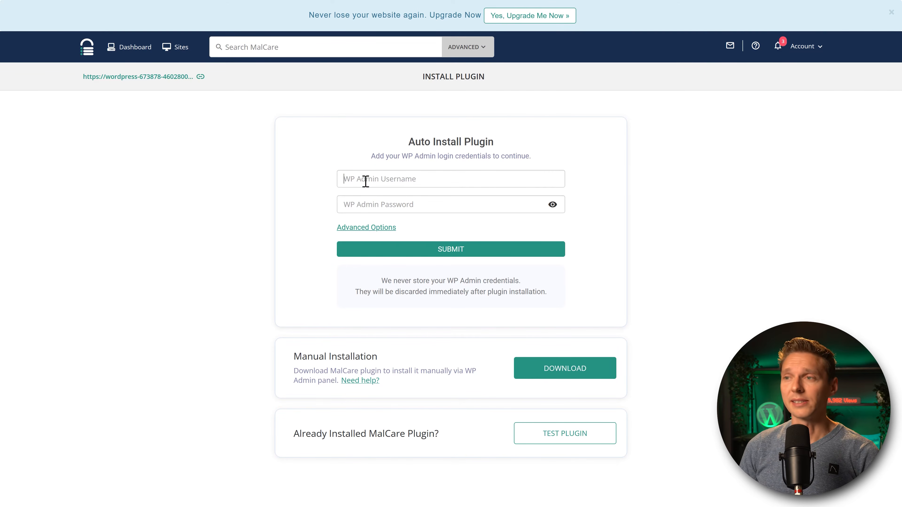
pyautogui.click(456, 253)
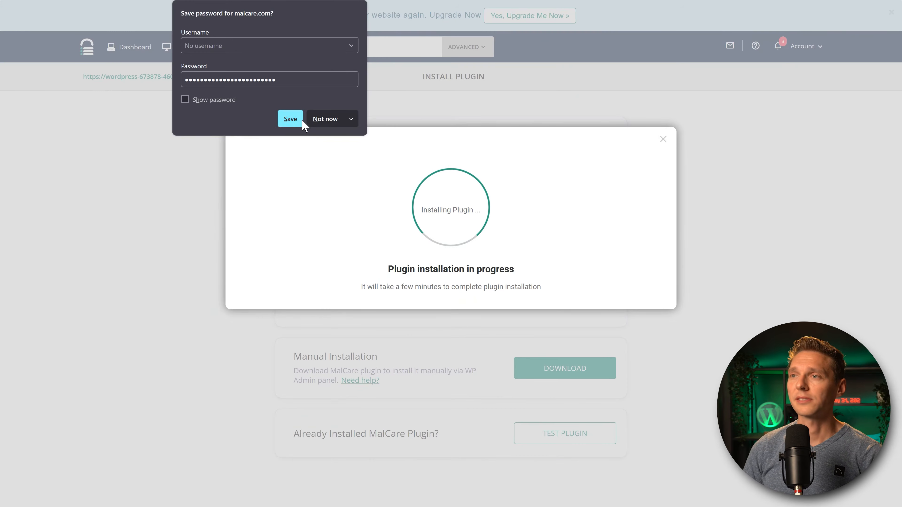
pyautogui.click(291, 119)
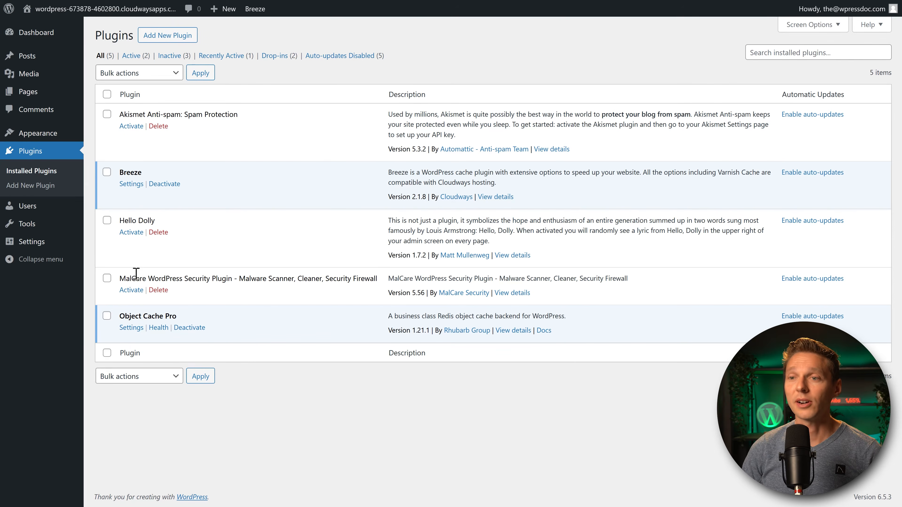
# Confirm MalCare's Security Plugin 5.56 appears in WordPress's plugins list, then return to MalCare.
pyautogui.moveTo(122, 278); pyautogui.dragTo(293, 279)
pyautogui.click(292, 278)
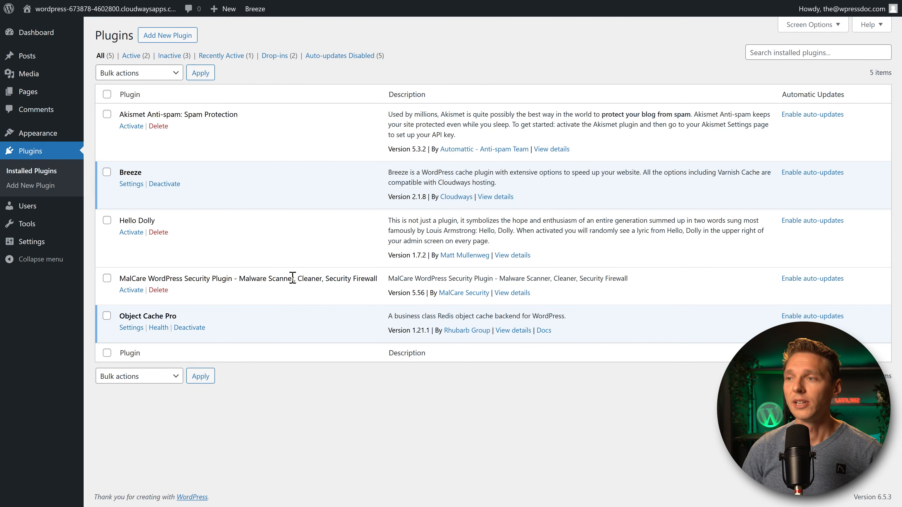
pyautogui.moveTo(344, 2)
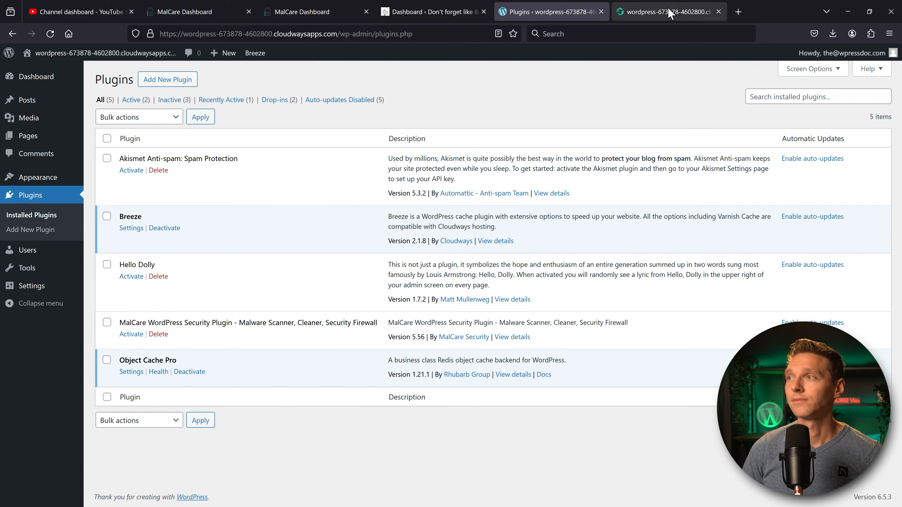
pyautogui.click(669, 10)
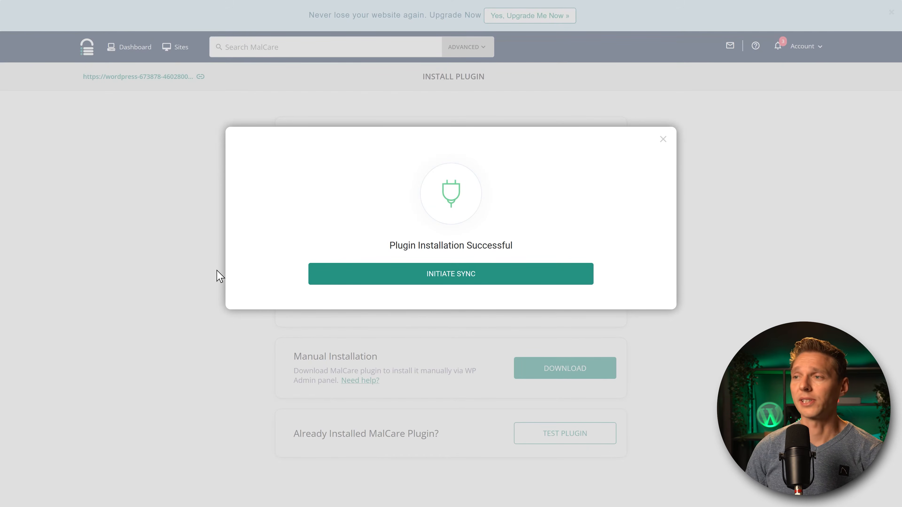
# Initiate the site sync, retry the failed scan, and reload the WordPress plugins list.
pyautogui.click(455, 283)
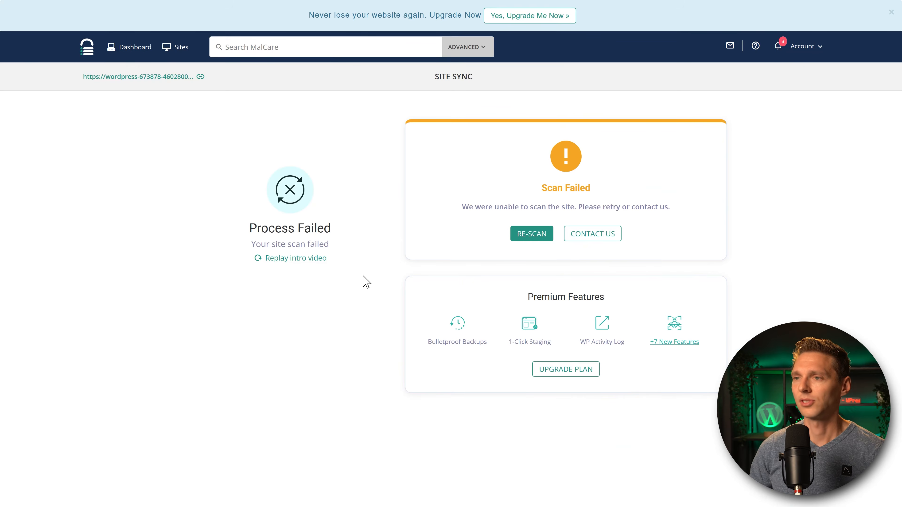
pyautogui.click(530, 237)
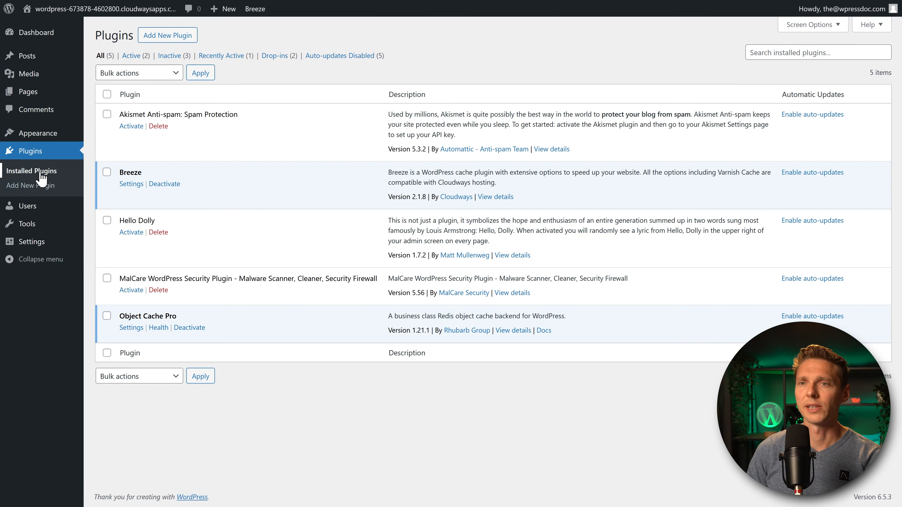
pyautogui.click(42, 174)
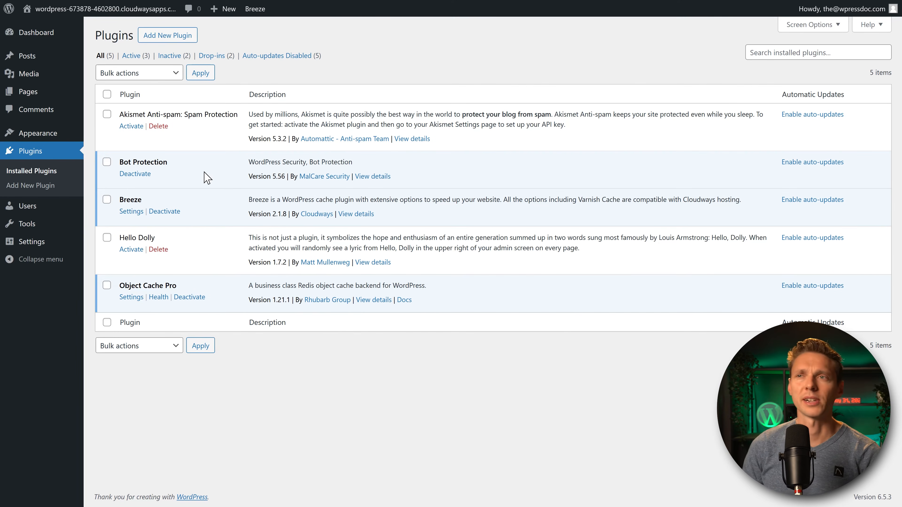
# Upload the malcare-security(1).zip plugin through Add New Plugin > Upload Plugin.
pyautogui.click(167, 35)
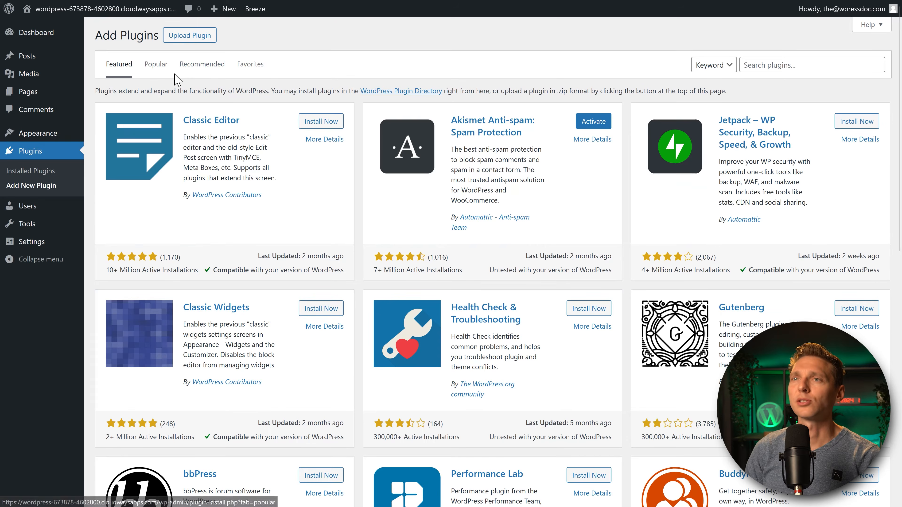
pyautogui.click(213, 37)
pyautogui.click(428, 133)
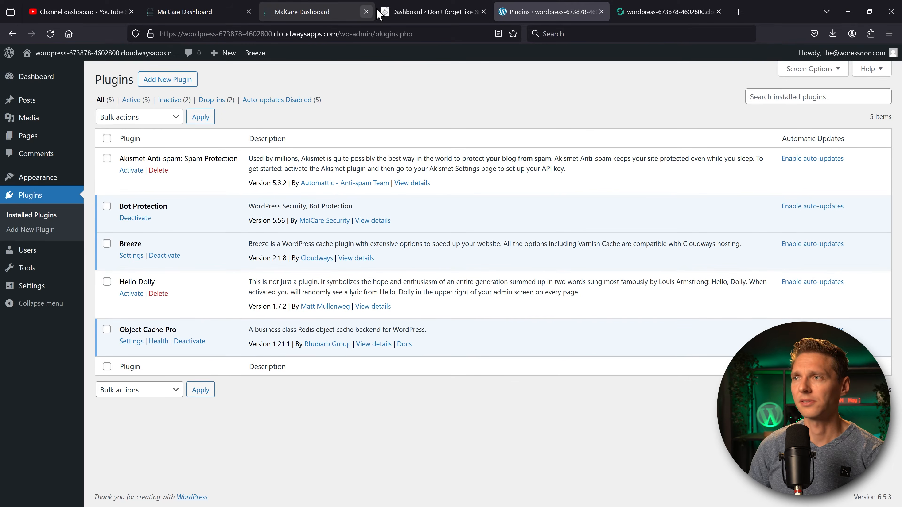
# Acknowledge MalCare's Preparing to sync notice, then start searching WordPress's plugin directory.
pyautogui.click(379, 10)
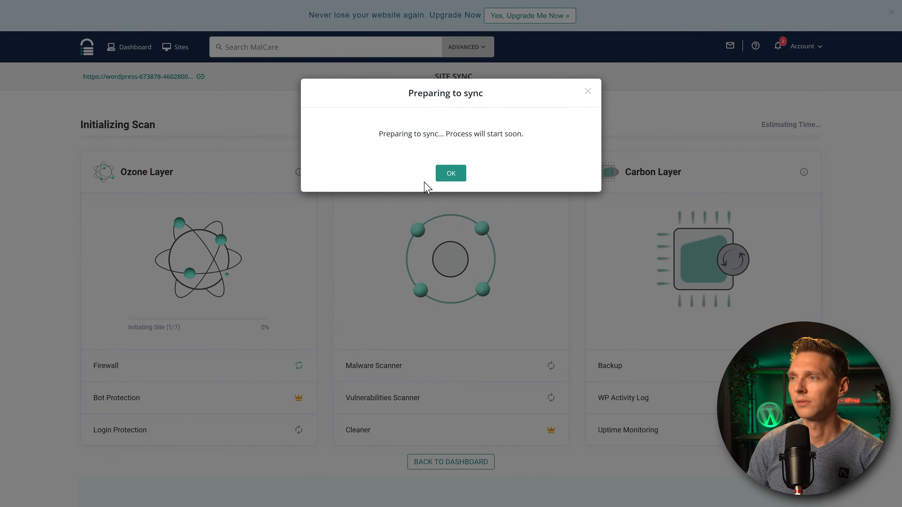
pyautogui.click(458, 177)
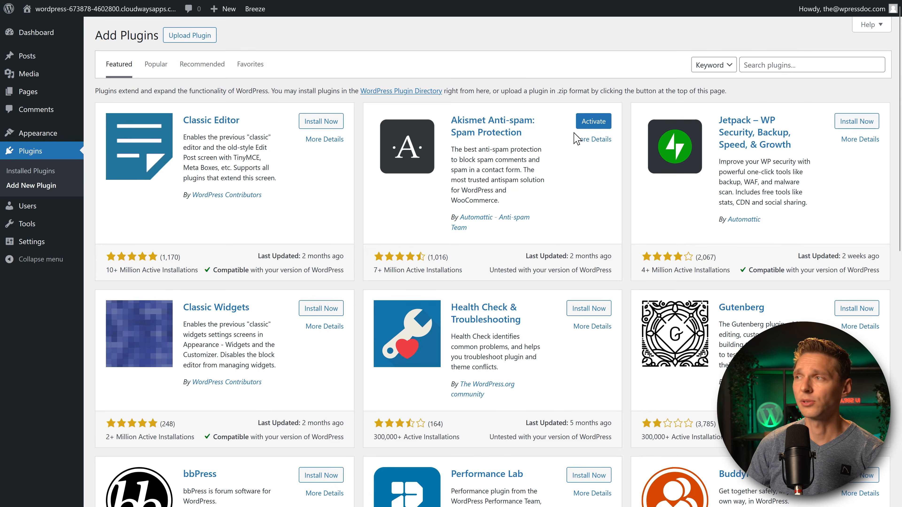
pyautogui.click(782, 65)
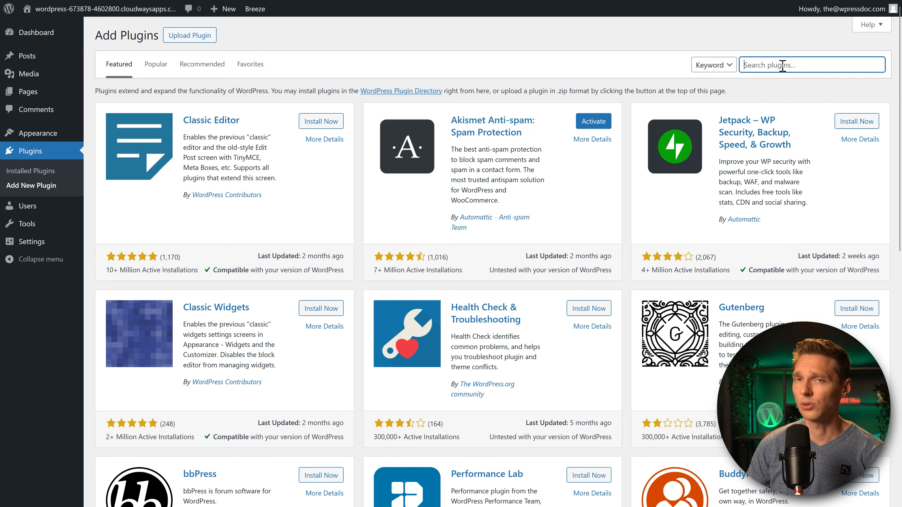
# Search plugins for 'file' and install the File Manager plugin.
pyautogui.write('file')
pyautogui.press('Return')
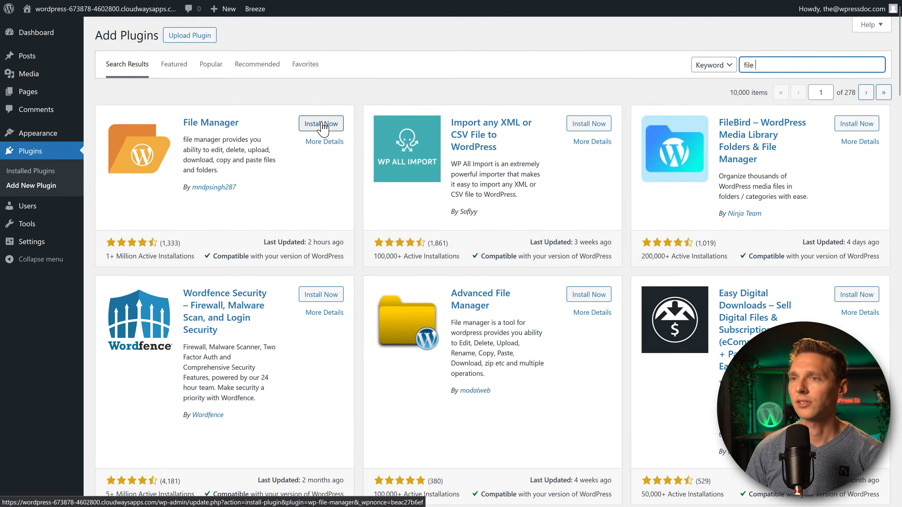
pyautogui.click(321, 124)
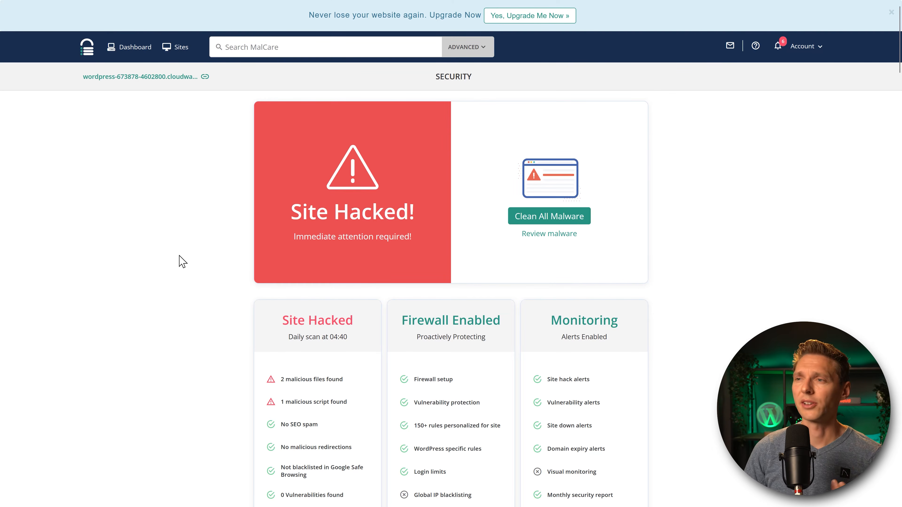
pyautogui.middleClick(686, 116)
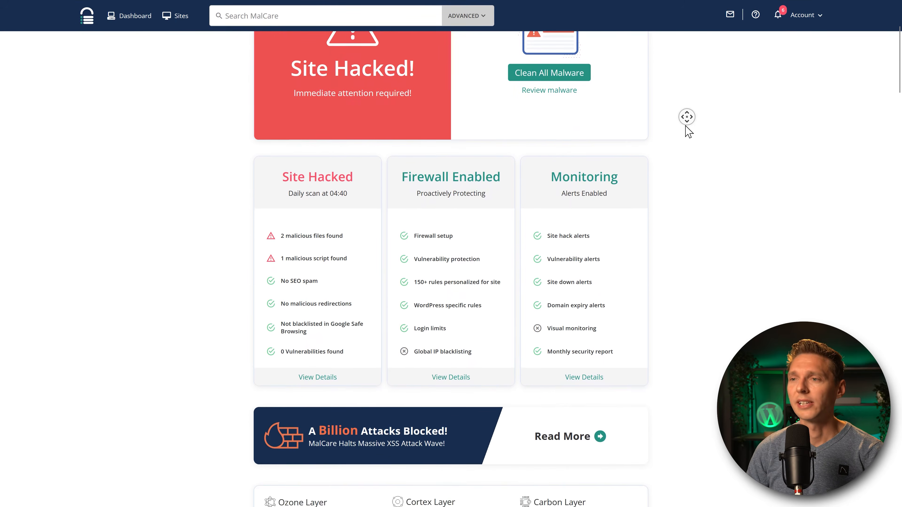
pyautogui.middleClick(687, 122)
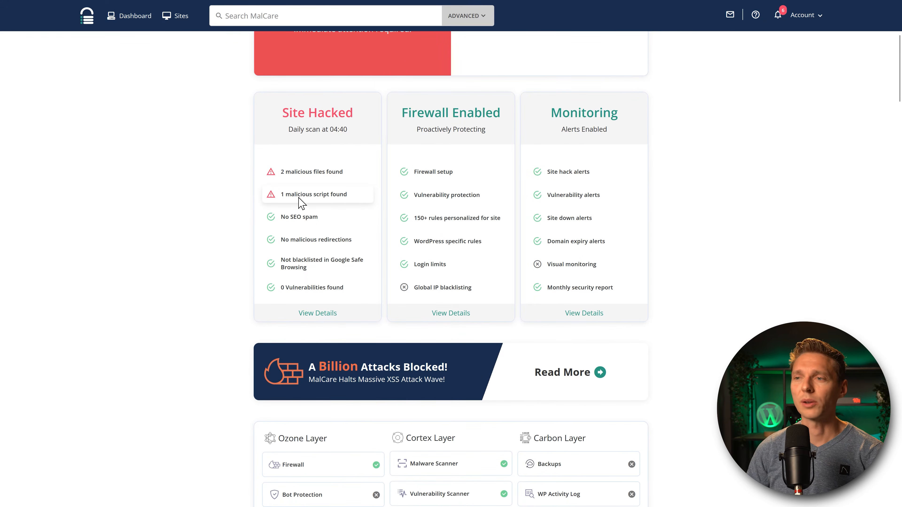
pyautogui.moveTo(312, 194); pyautogui.dragTo(335, 174)
pyautogui.click(313, 194)
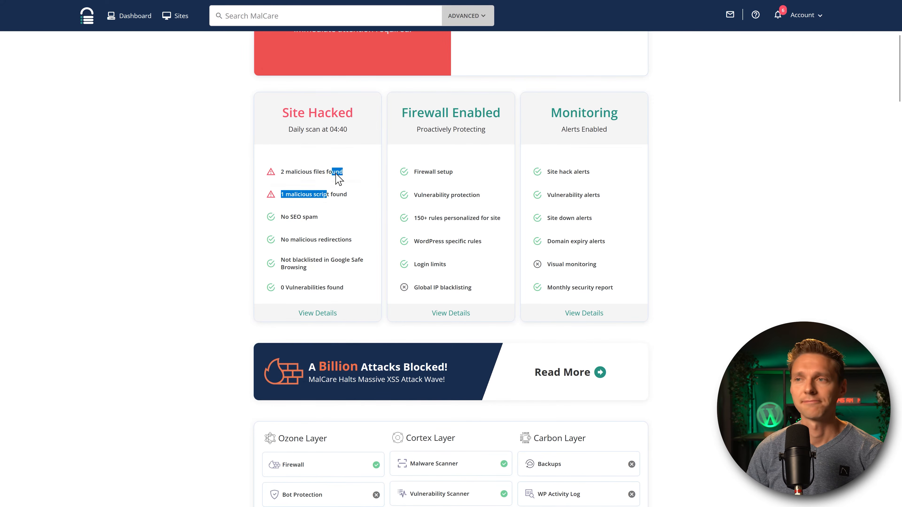
pyautogui.click(341, 188)
pyautogui.click(319, 314)
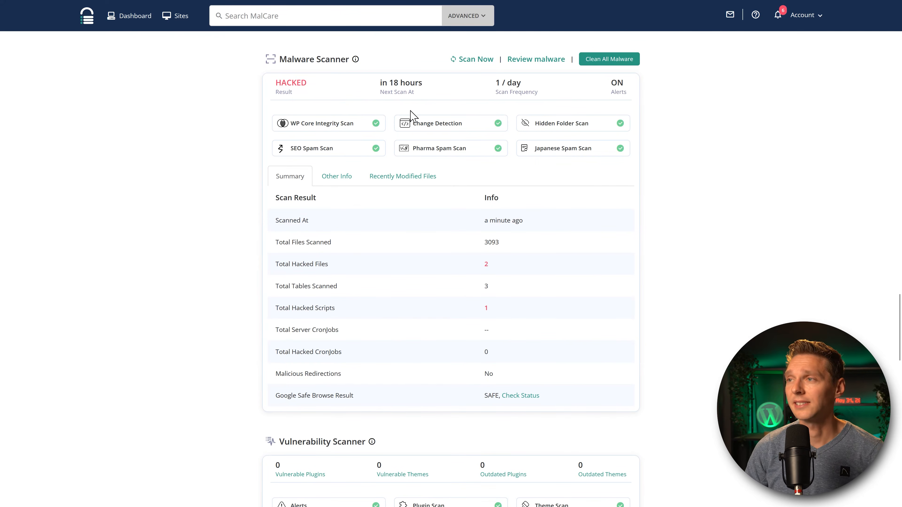
pyautogui.scroll(2, 337, 250)
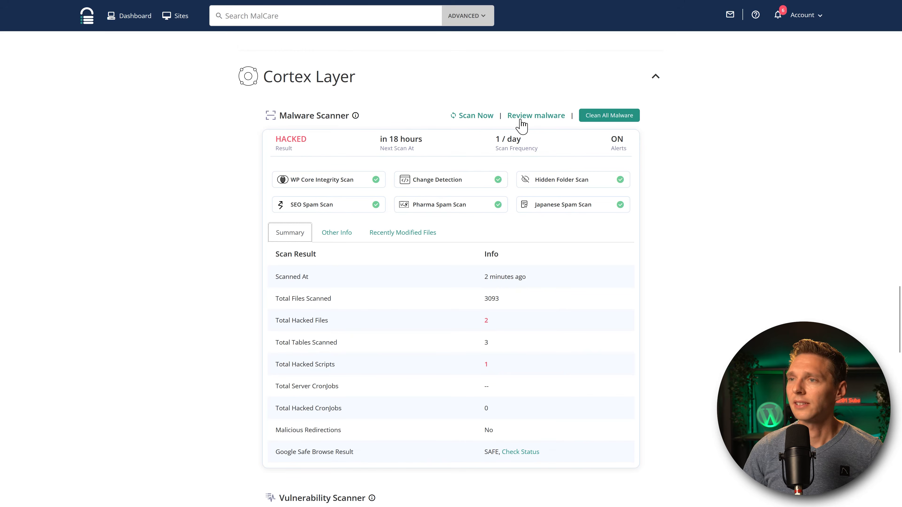
pyautogui.click(274, 146)
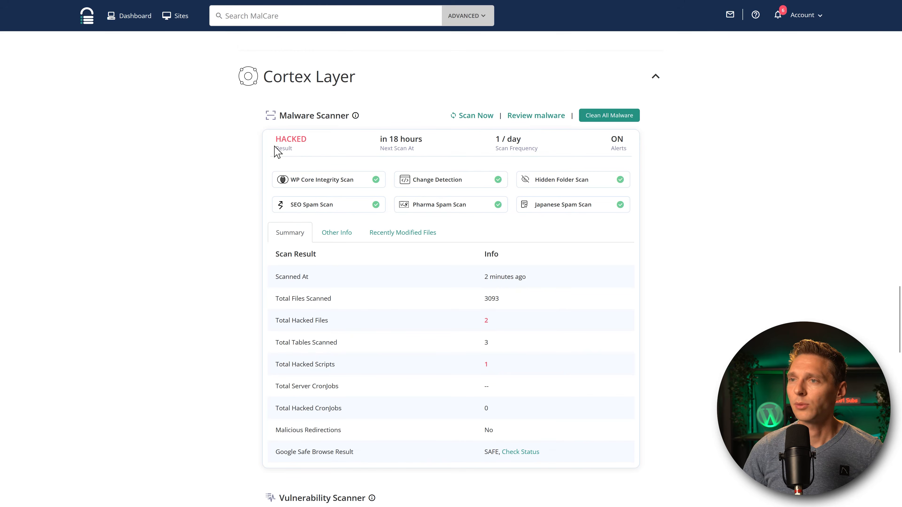
pyautogui.click(535, 119)
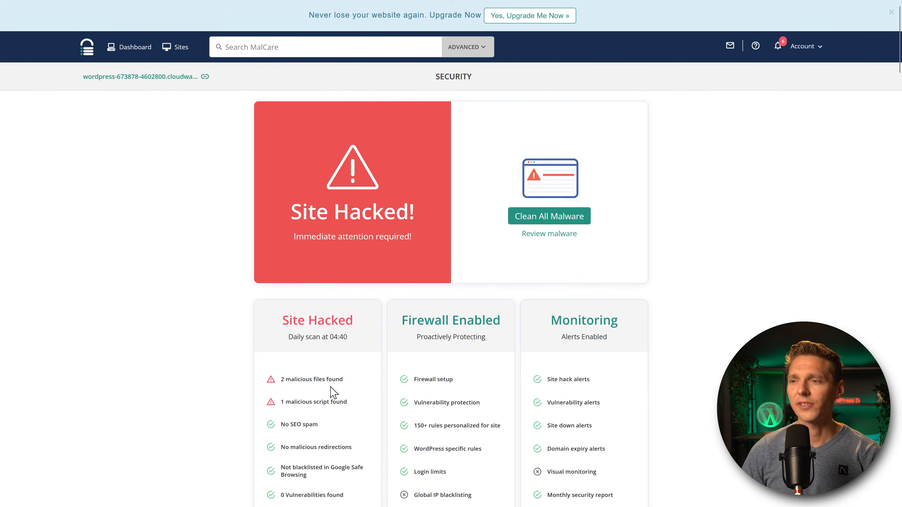
# Review the 2 malicious files and 1 malicious script findings, then start Clean All Malware.
pyautogui.moveTo(343, 379); pyautogui.dragTo(265, 379)
pyautogui.click(274, 376)
pyautogui.doubleClick(299, 402)
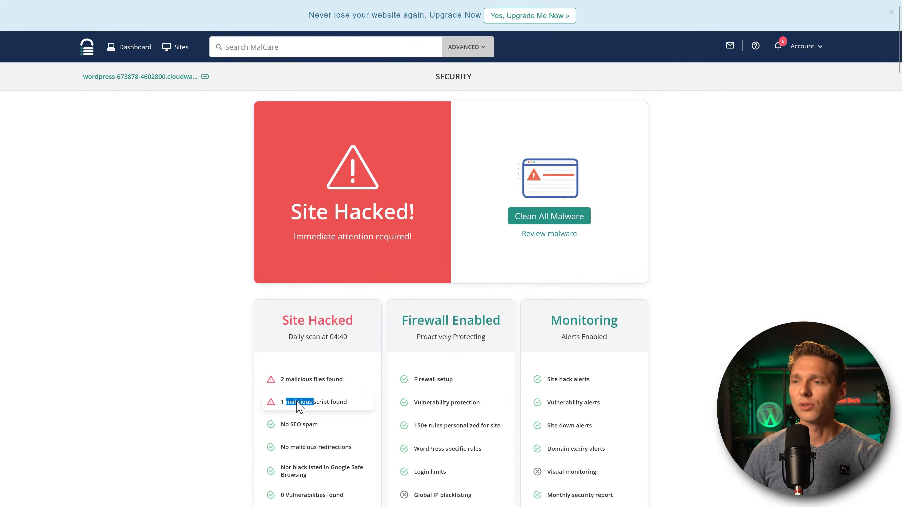
pyautogui.click(299, 405)
pyautogui.click(333, 409)
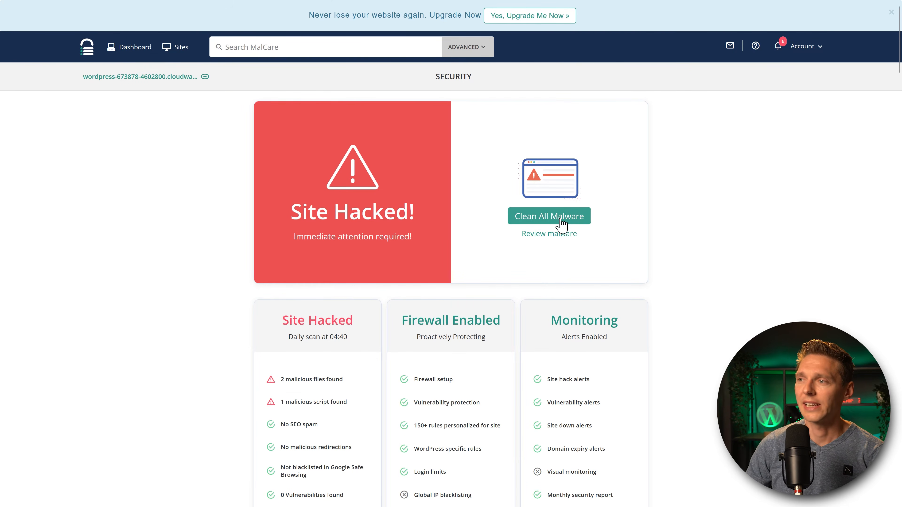
pyautogui.click(561, 223)
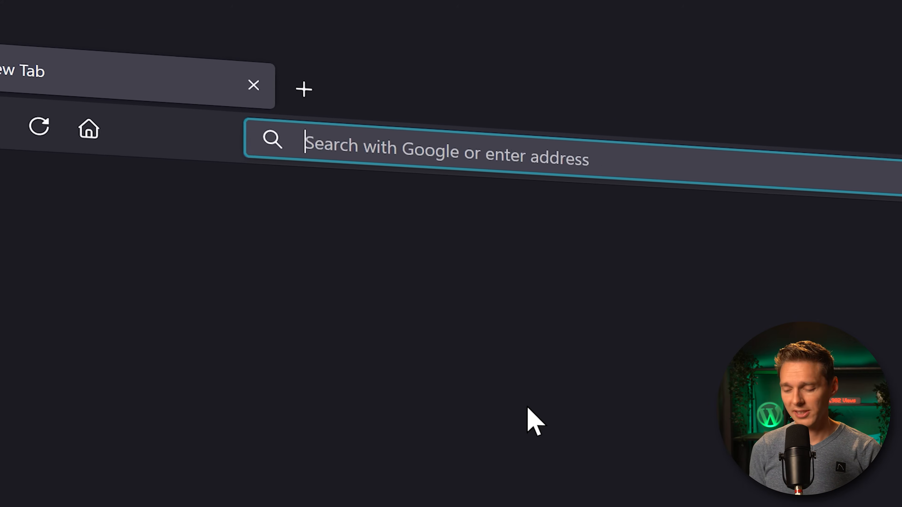
# Load wp.discount/malcare and scroll down to the MalCare pricing plans.
pyautogui.write('wp.discount')
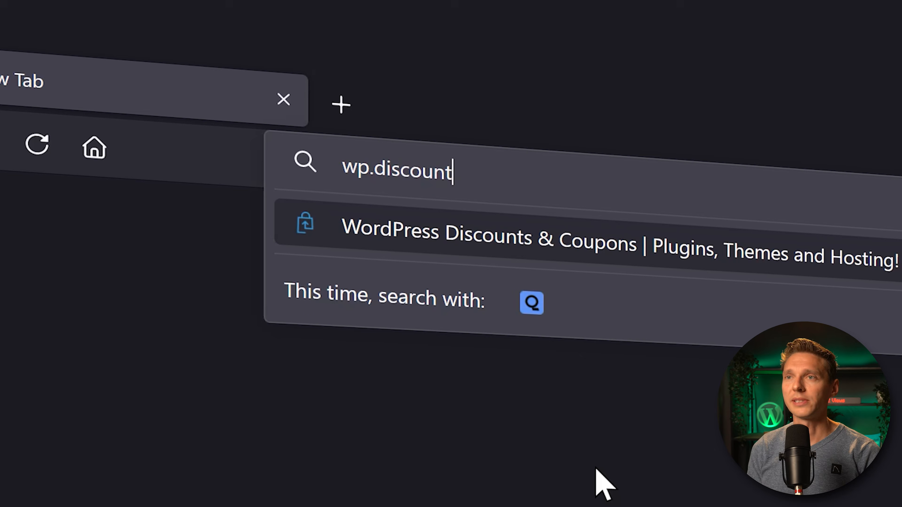
pyautogui.write('/malcare')
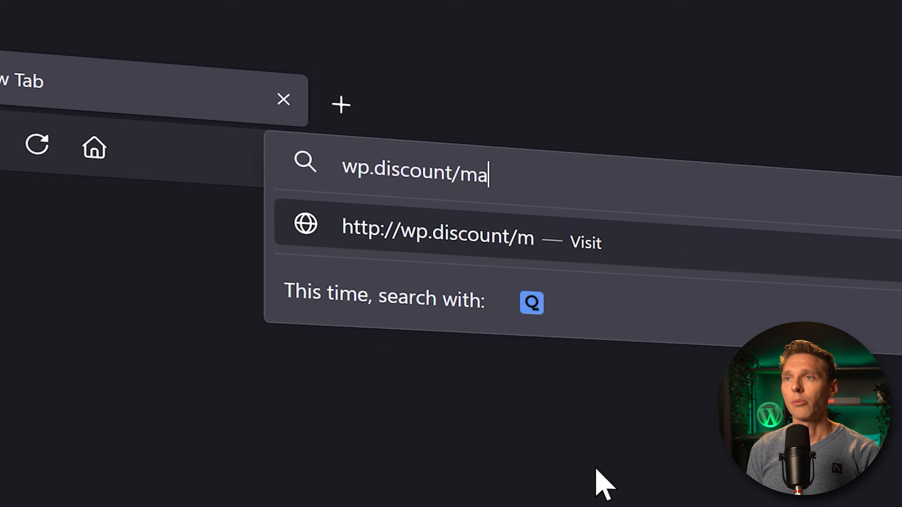
pyautogui.press('Return')
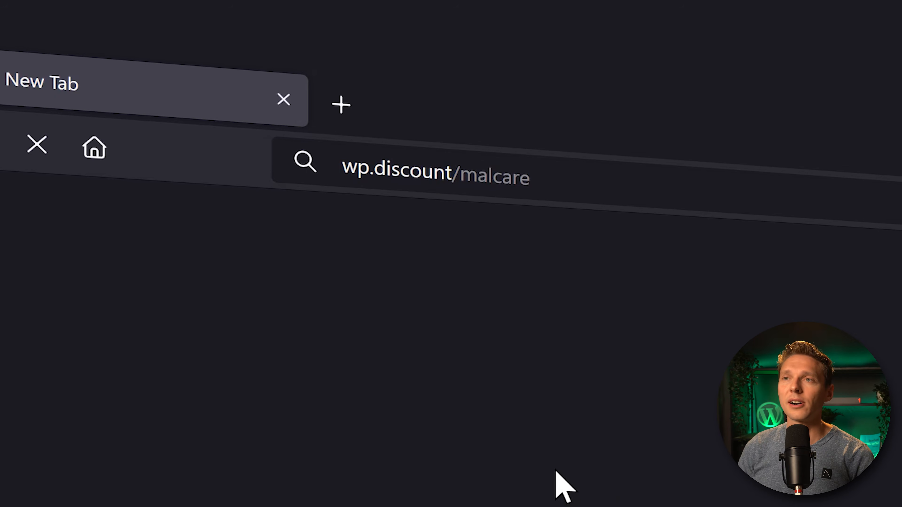
pyautogui.middleClick(600, 124)
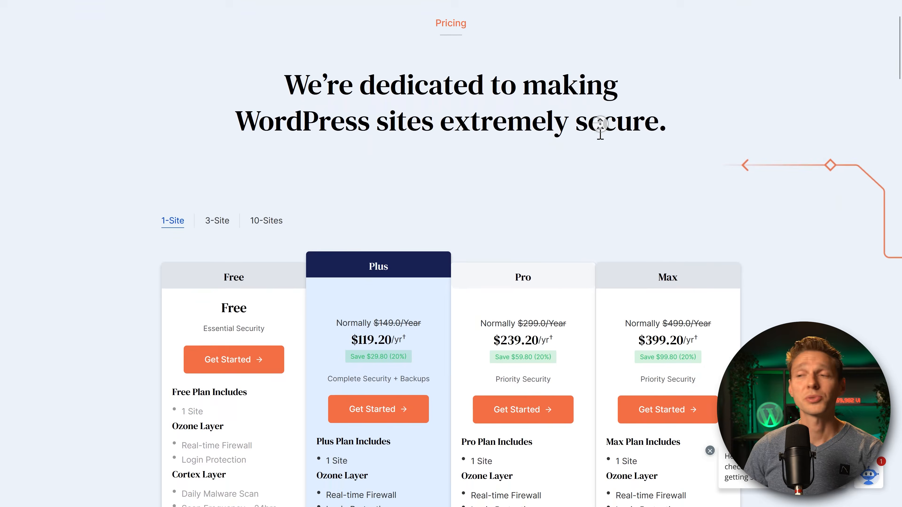
pyautogui.middleClick(599, 136)
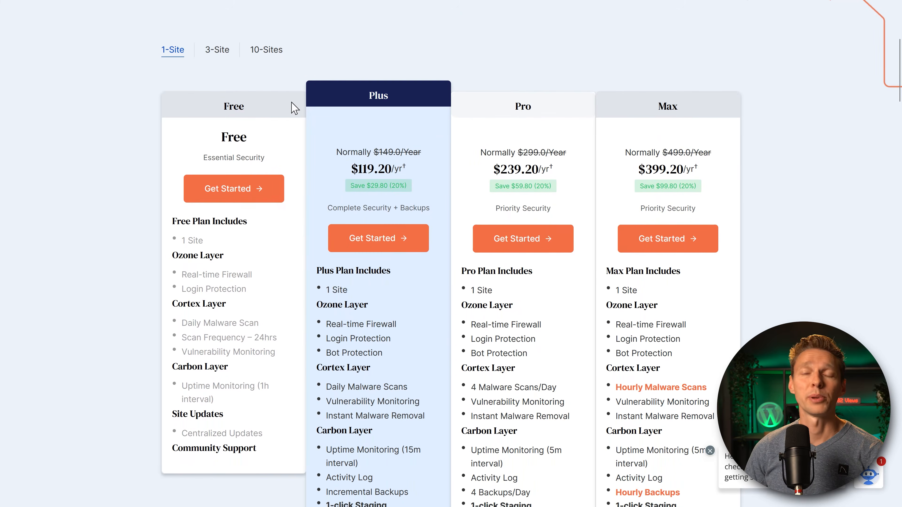
# Highlight the Plus plan's normal and discounted price and the Pro plan name.
pyautogui.moveTo(340, 151); pyautogui.dragTo(413, 177)
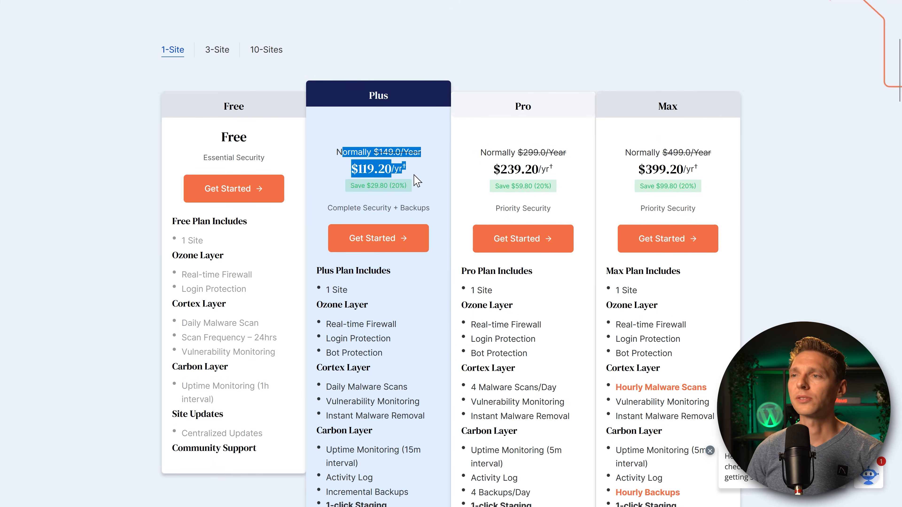
pyautogui.click(407, 178)
pyautogui.doubleClick(529, 106)
pyautogui.click(662, 111)
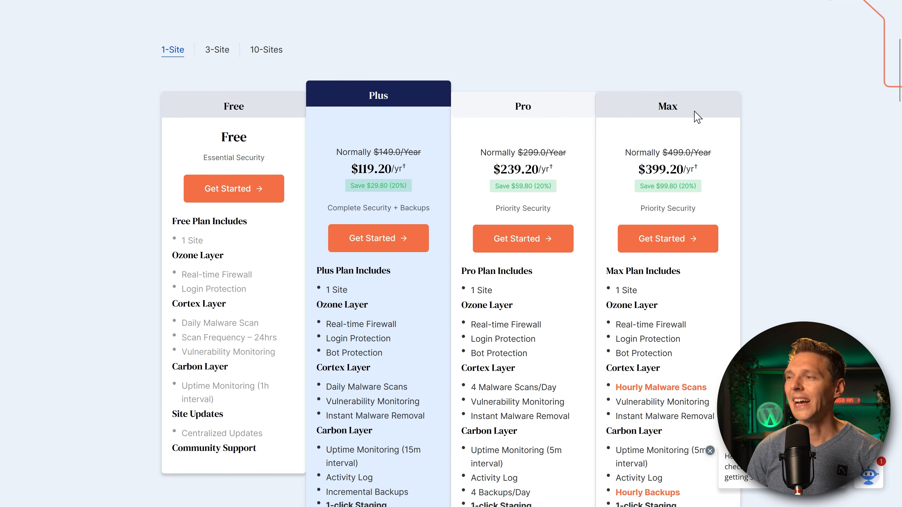
# Compare Pro's 4 Malware Scans/Day against Max's Hourly Malware Scans.
pyautogui.middleClick(729, 105)
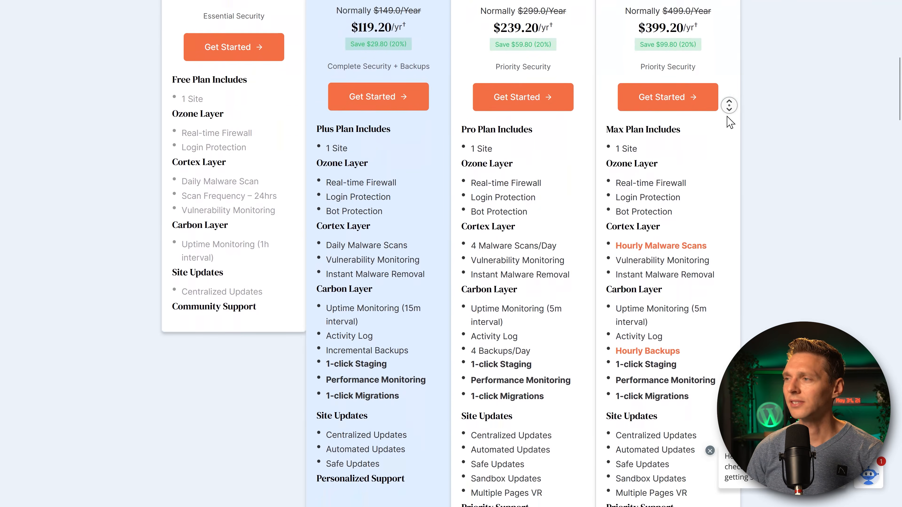
pyautogui.click(690, 118)
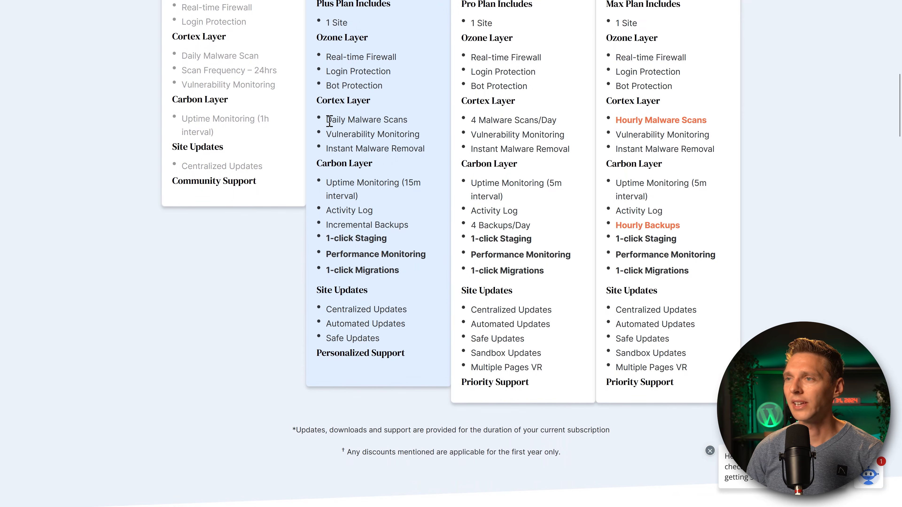
pyautogui.moveTo(471, 121); pyautogui.dragTo(558, 121)
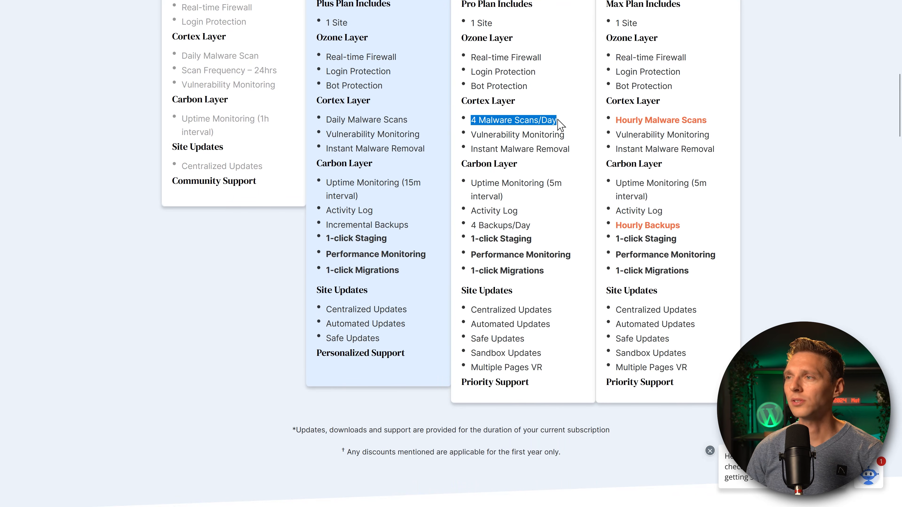
pyautogui.moveTo(615, 122)
pyautogui.mouseDown()
pyautogui.moveTo(710, 125)
pyautogui.moveTo(614, 128)
pyautogui.mouseUp()
pyautogui.click(642, 122)
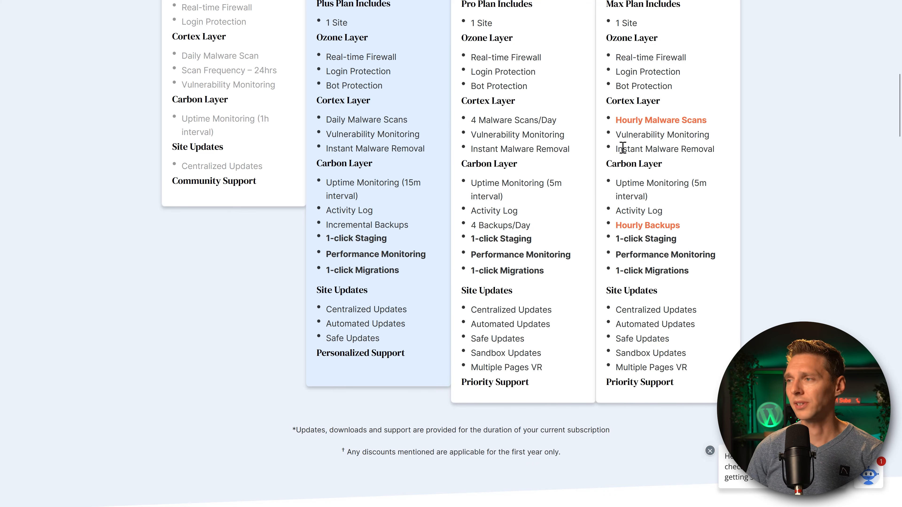
pyautogui.scroll(5, 383, 122)
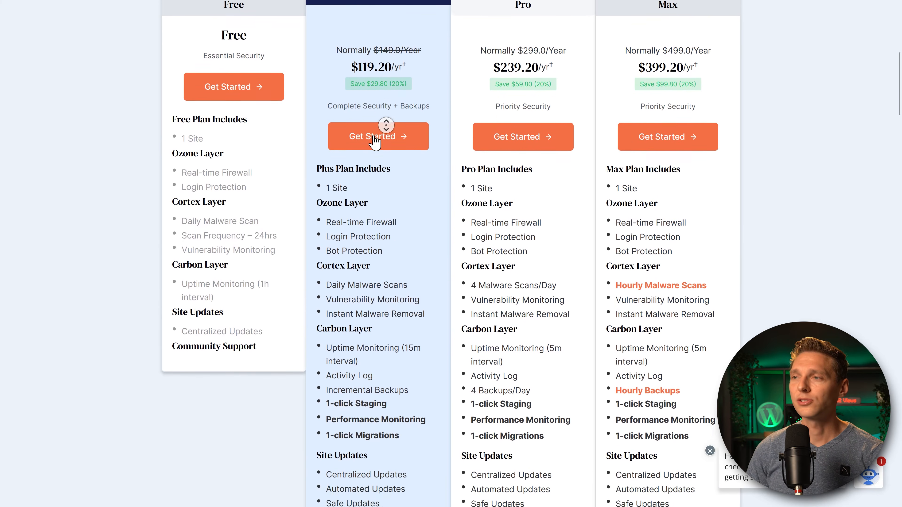
pyautogui.scroll(-6, 375, 142)
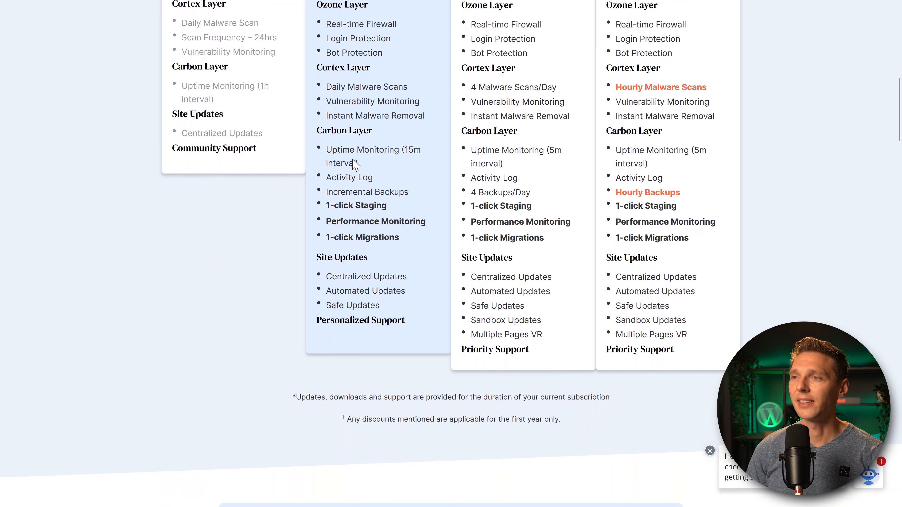
pyautogui.moveTo(324, 206); pyautogui.dragTo(399, 213)
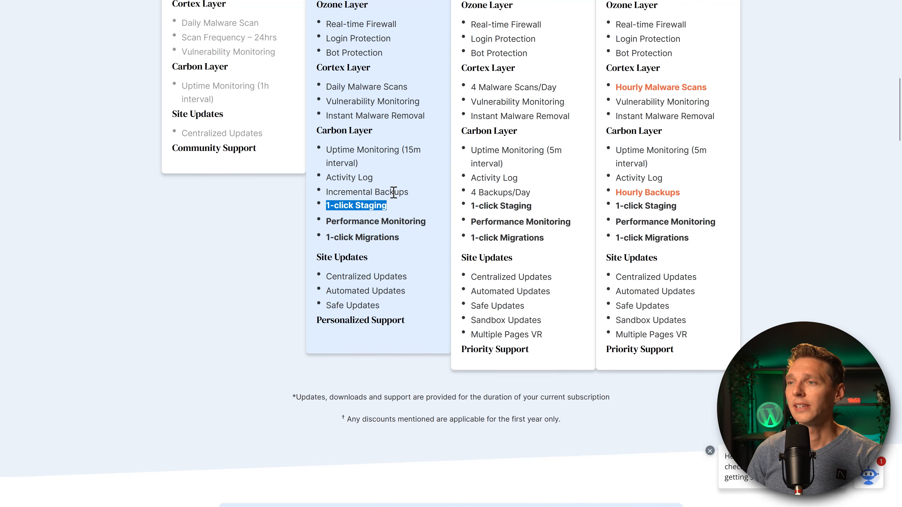
pyautogui.moveTo(408, 192); pyautogui.dragTo(322, 199)
pyautogui.moveTo(550, 199); pyautogui.dragTo(447, 198)
pyautogui.click(471, 194)
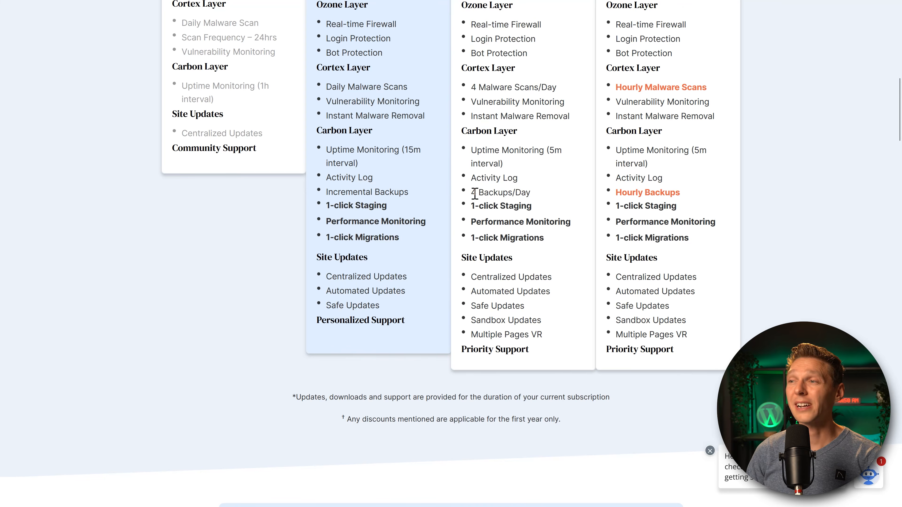
pyautogui.moveTo(527, 193); pyautogui.dragTo(469, 199)
pyautogui.click(524, 192)
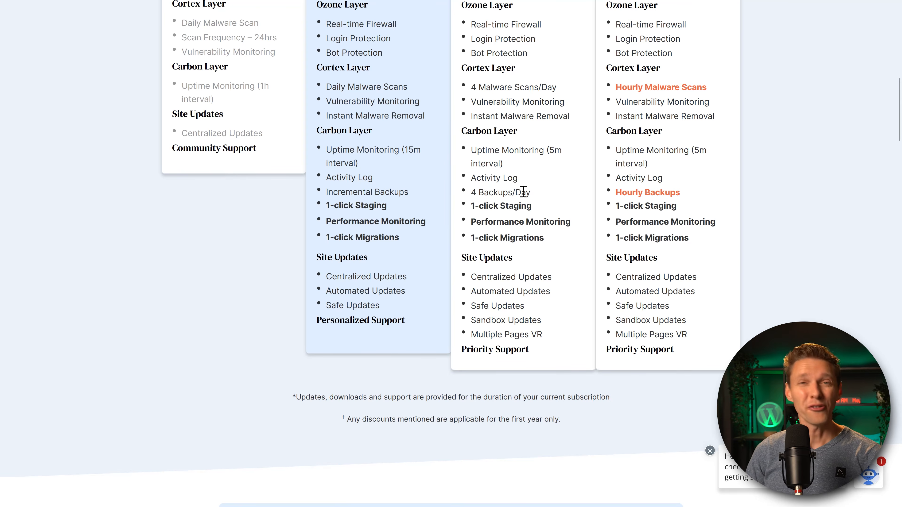
pyautogui.moveTo(681, 192); pyautogui.dragTo(615, 193)
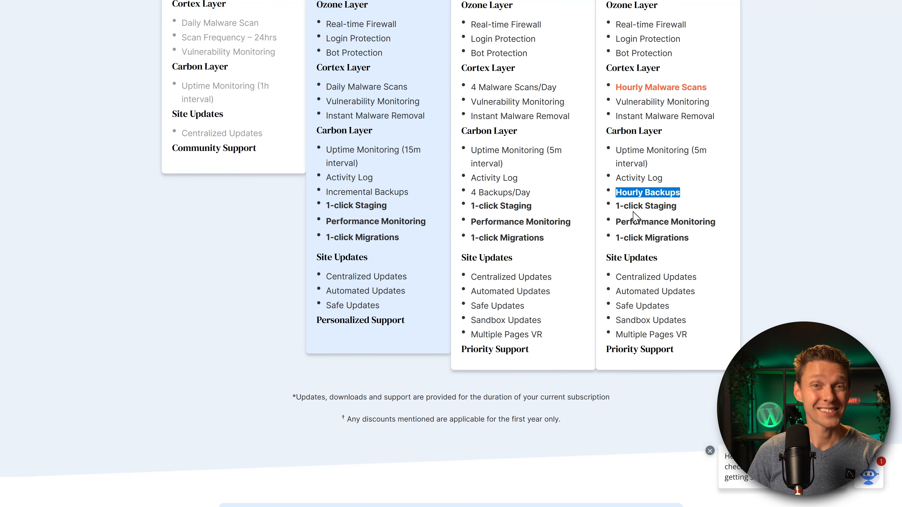
pyautogui.click(649, 207)
pyautogui.moveTo(681, 194); pyautogui.dragTo(616, 196)
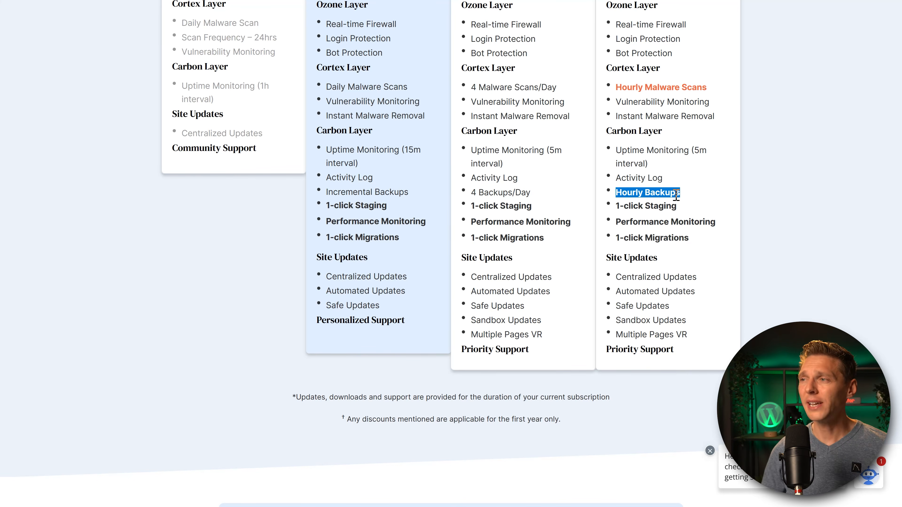
pyautogui.click(671, 197)
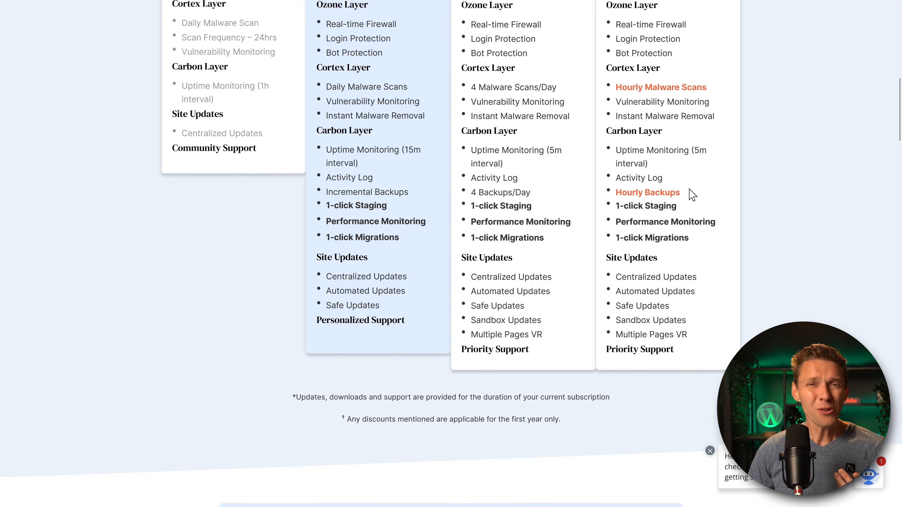
pyautogui.middleClick(698, 184)
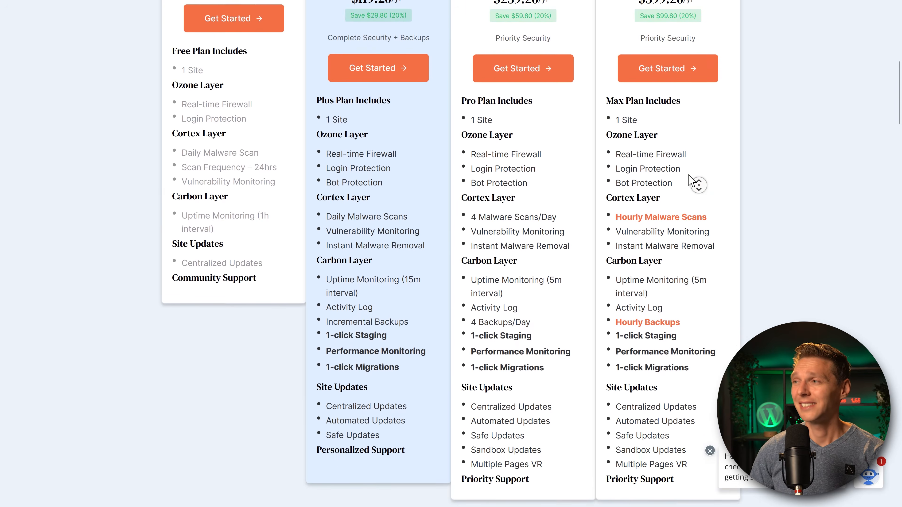
pyautogui.middleClick(688, 175)
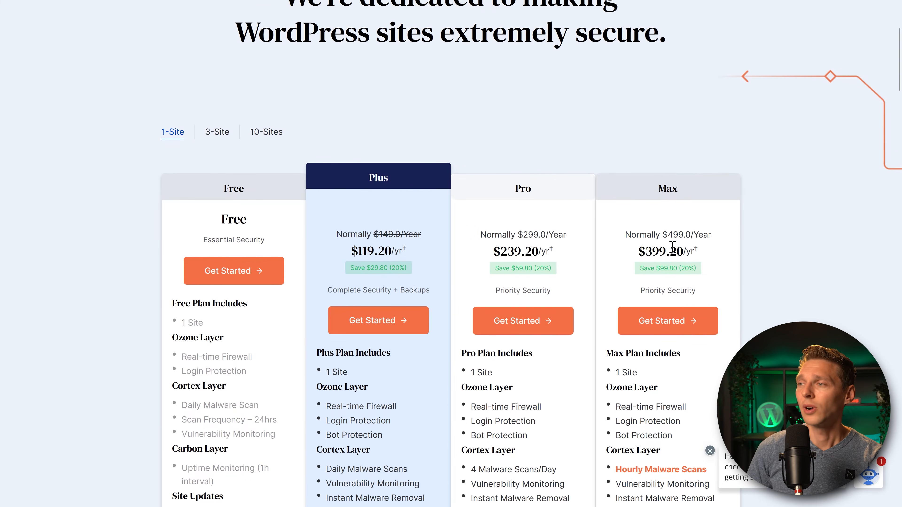
pyautogui.moveTo(648, 253); pyautogui.dragTo(697, 235)
pyautogui.click(722, 262)
pyautogui.click(697, 236)
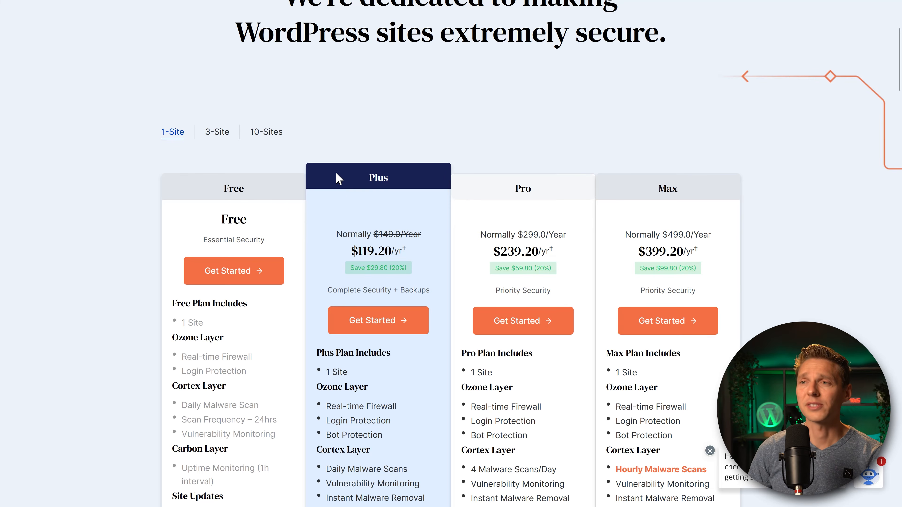
# Switch to 10-Sites pricing and work out 800 × 5 = 4.000 in Calculator, then close it.
pyautogui.click(220, 134)
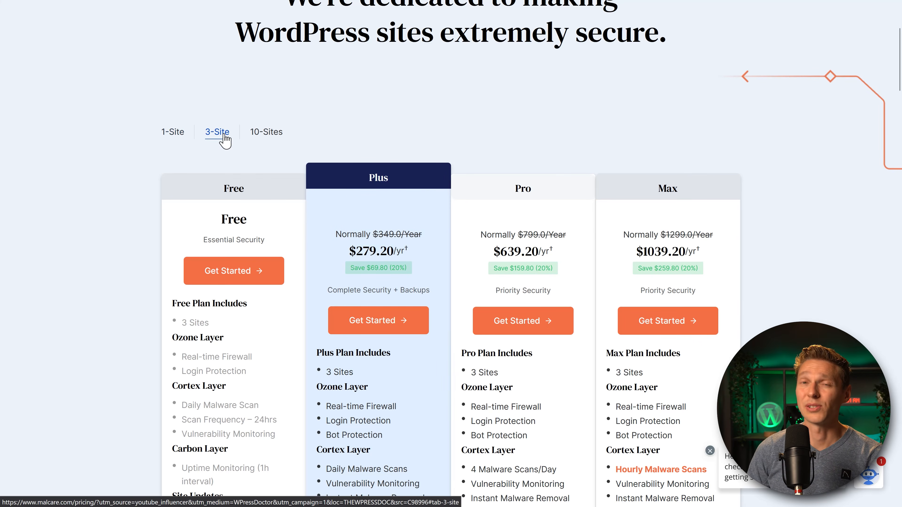
pyautogui.click(270, 136)
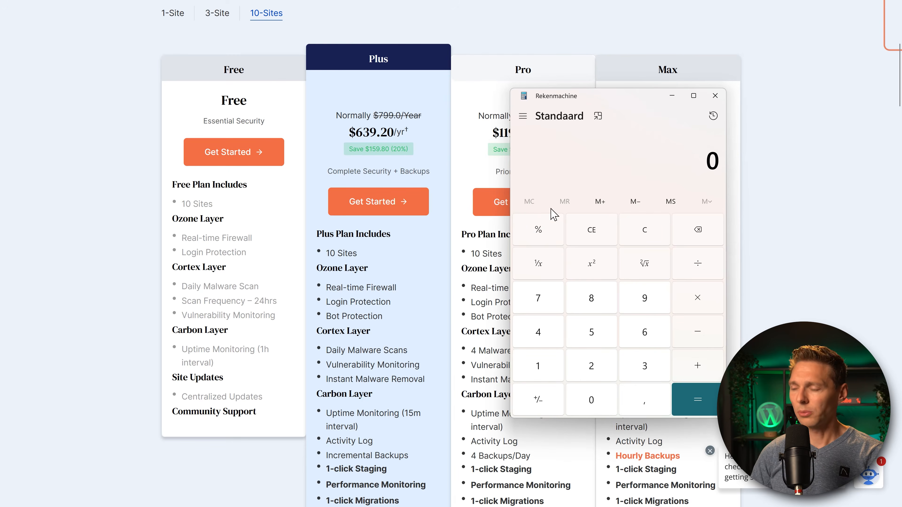
pyautogui.write('800 × ')
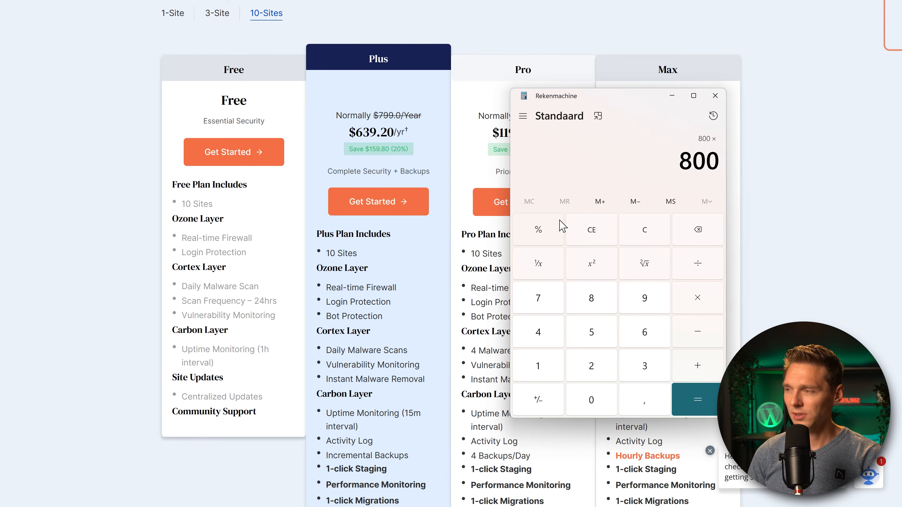
pyautogui.write('5')
pyautogui.press('Return')
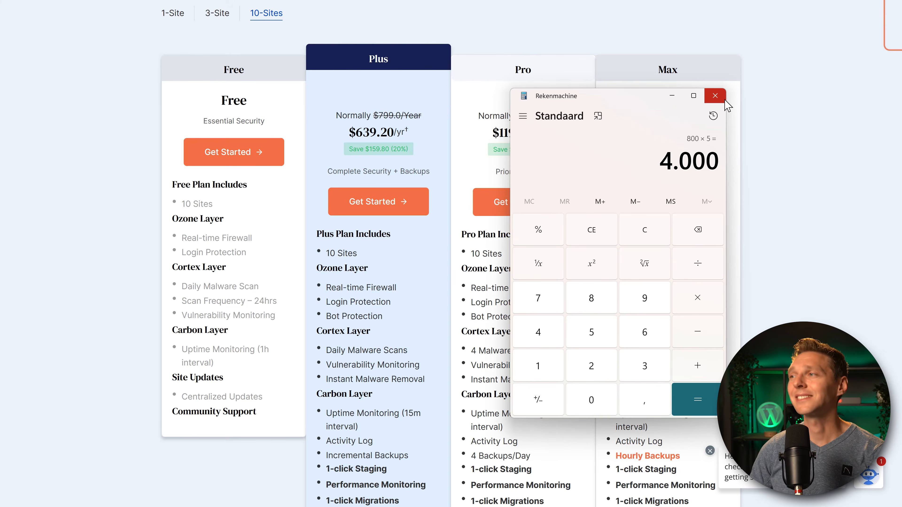
pyautogui.click(715, 96)
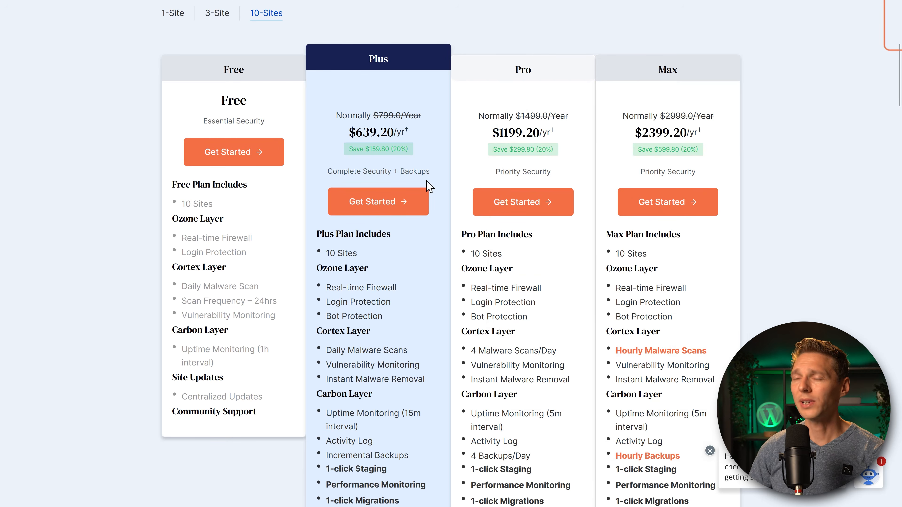
# Highlight the 10-Sites Plus features: Daily Malware Scans, Vulnerability Monitoring, Instant Malware Removal, uptime monitoring, Activity Log.
pyautogui.middleClick(381, 235)
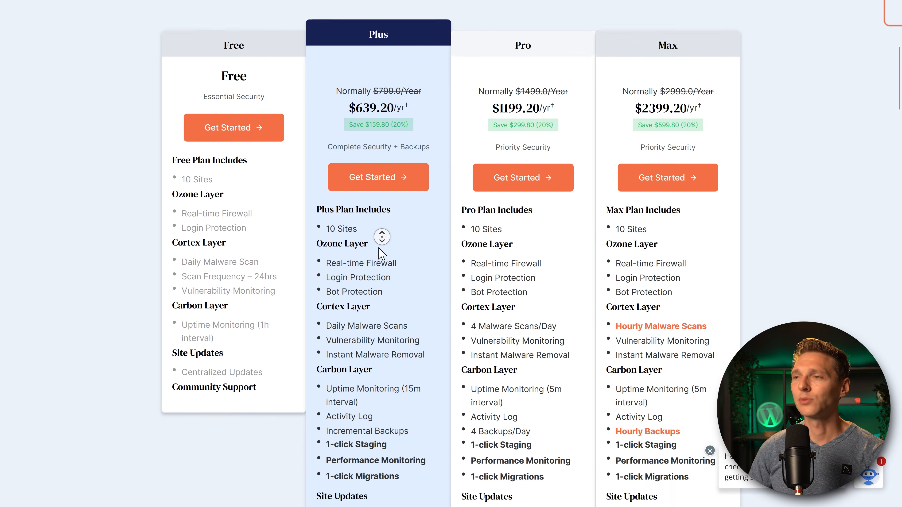
pyautogui.click(381, 246)
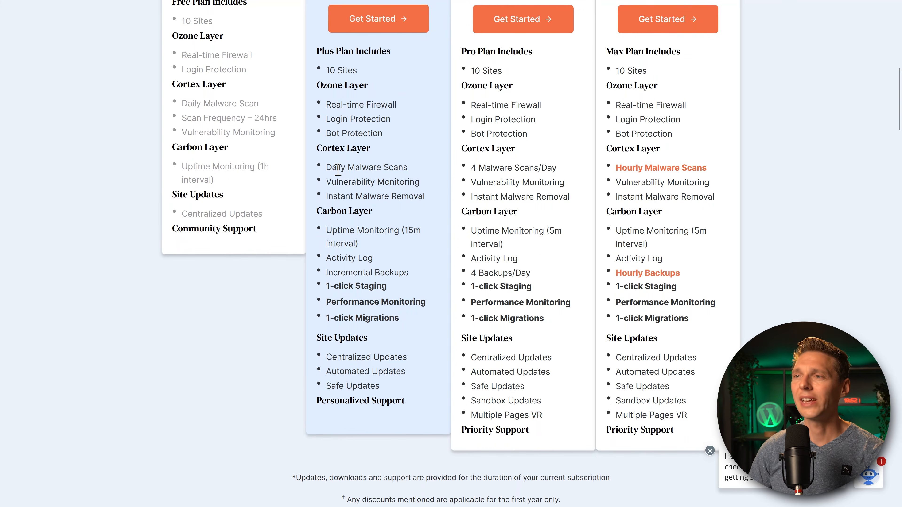
pyautogui.moveTo(326, 167); pyautogui.dragTo(412, 173)
pyautogui.moveTo(332, 183); pyautogui.dragTo(436, 185)
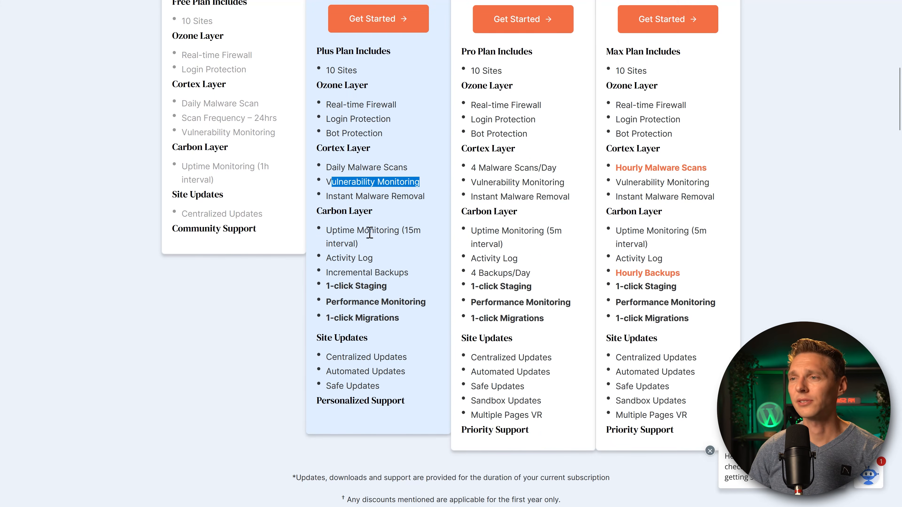
pyautogui.moveTo(327, 197); pyautogui.dragTo(440, 201)
pyautogui.moveTo(327, 231); pyautogui.dragTo(389, 262)
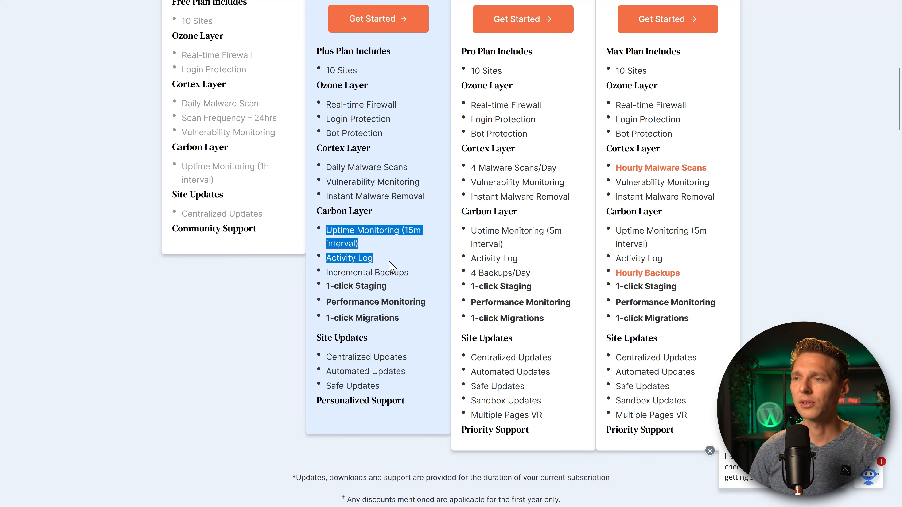
pyautogui.click(389, 262)
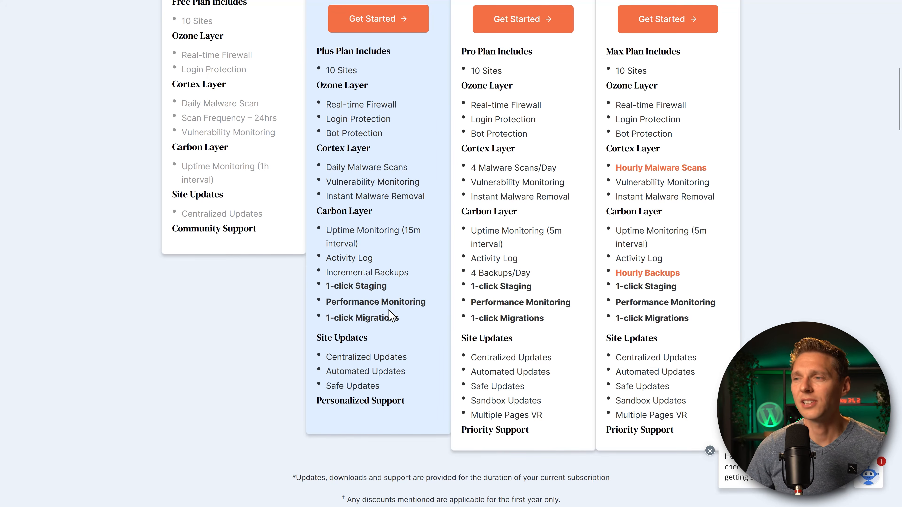
# Note Site Updates, then scroll back up to the 10-Sites plan prices.
pyautogui.doubleClick(328, 337)
pyautogui.click(321, 338)
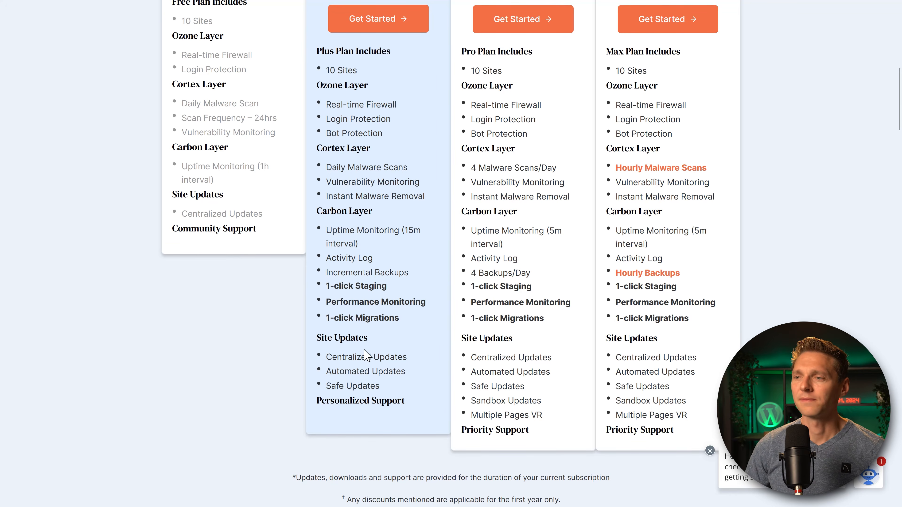
pyautogui.middleClick(374, 341)
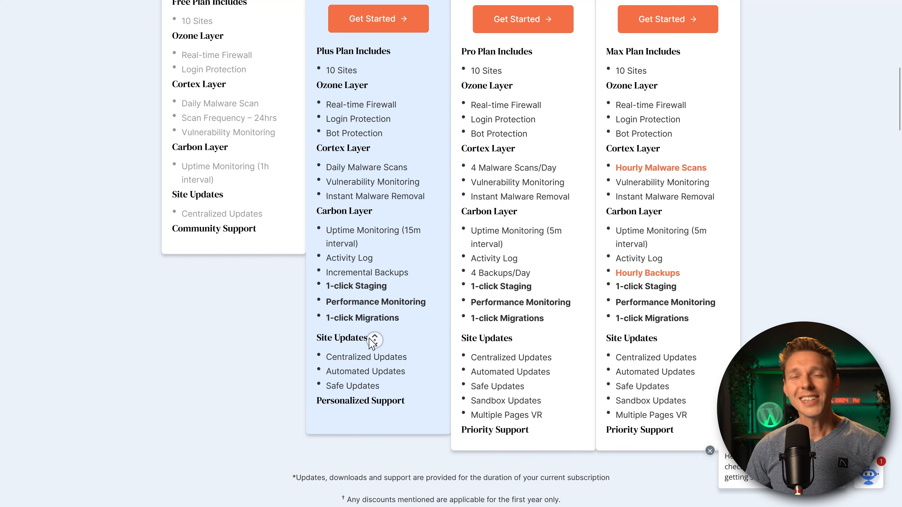
pyautogui.scroll(3, 374, 340)
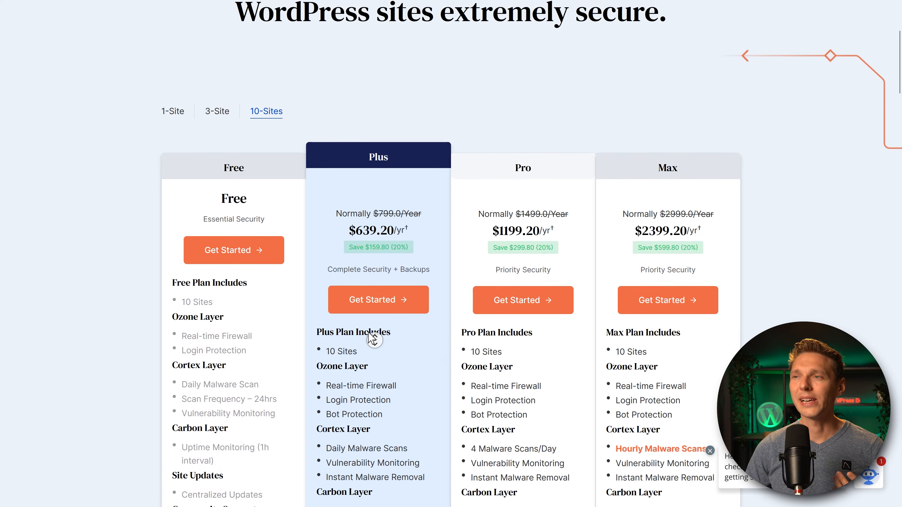
pyautogui.middleClick(370, 337)
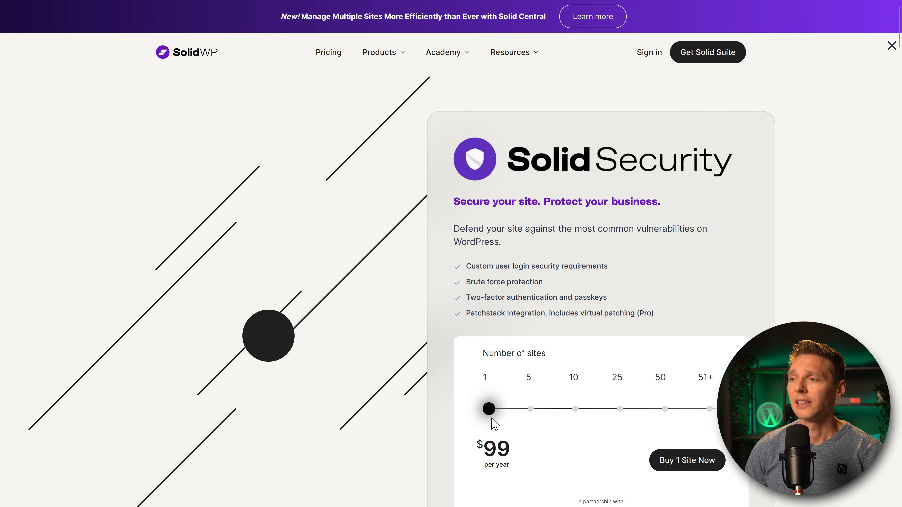
# Set Solid Security to 50 sites and highlight its $499/yr price.
pyautogui.moveTo(488, 408); pyautogui.dragTo(667, 408)
pyautogui.moveTo(520, 449); pyautogui.dragTo(484, 450)
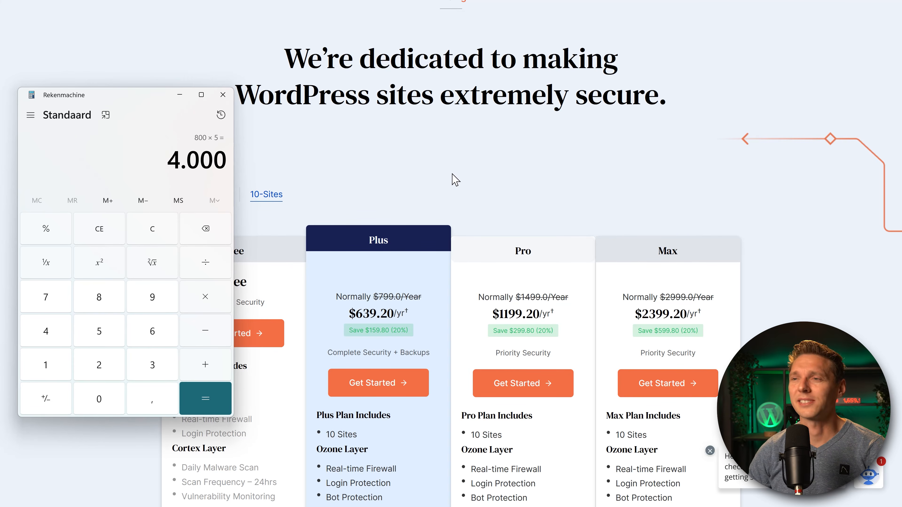
# Minimize the Calculator to reveal MalCare's 10-Sites pricing table.
pyautogui.click(180, 95)
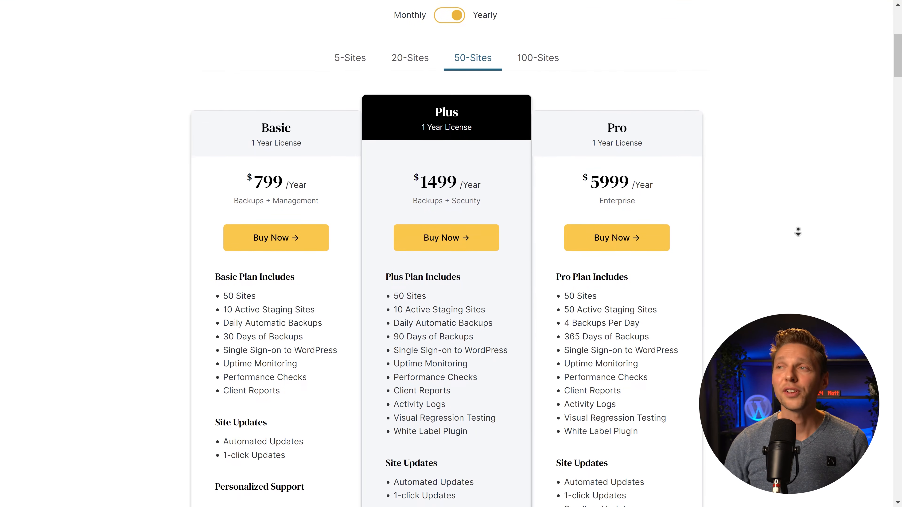
# Scroll through BlogVault's 50-Sites Plus plan features down to protection and scanning.
pyautogui.middleClick(798, 230)
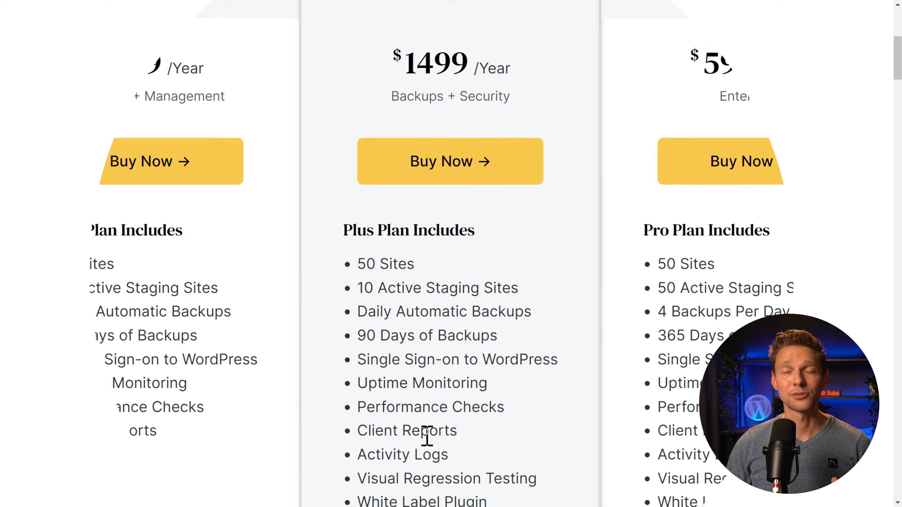
pyautogui.middleClick(565, 414)
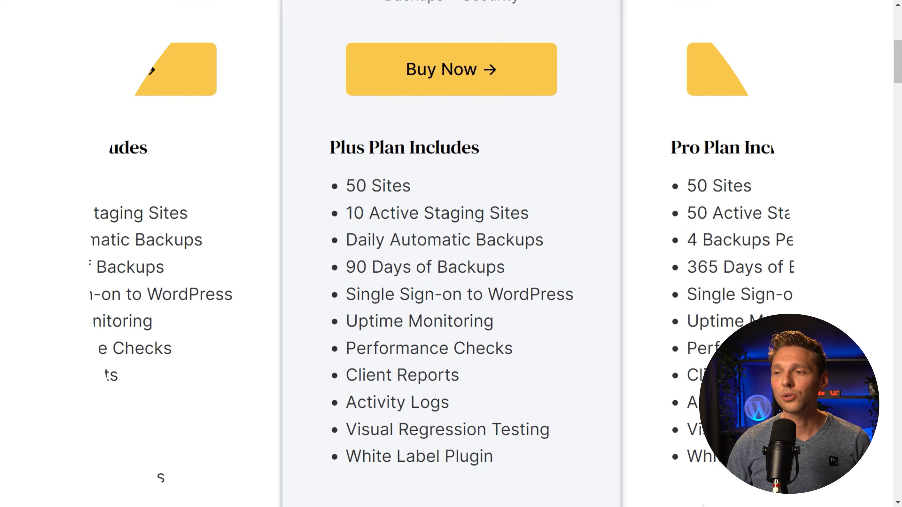
pyautogui.middleClick(565, 503)
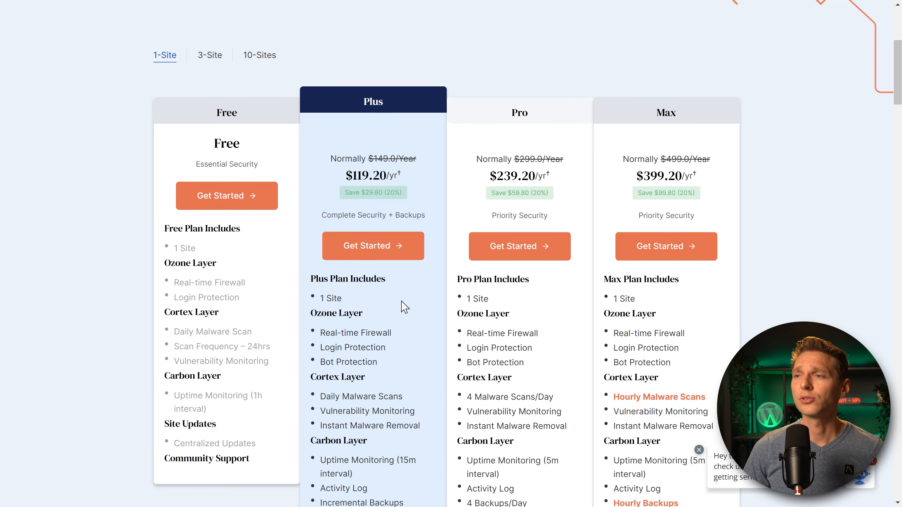
# Start the MalCare Plus signup and choose the PLUS plan at $149/yr.
pyautogui.click(377, 247)
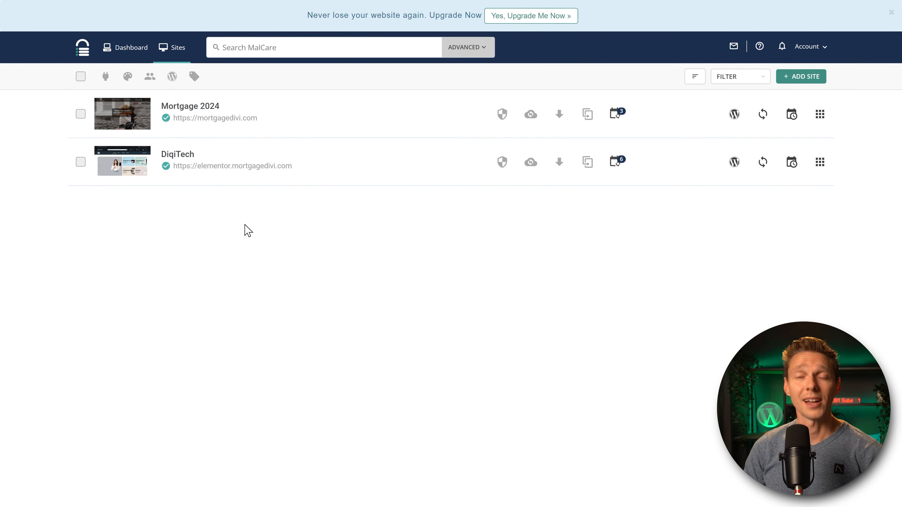
pyautogui.click(522, 19)
pyautogui.middleClick(217, 170)
pyautogui.scroll(-7, 218, 171)
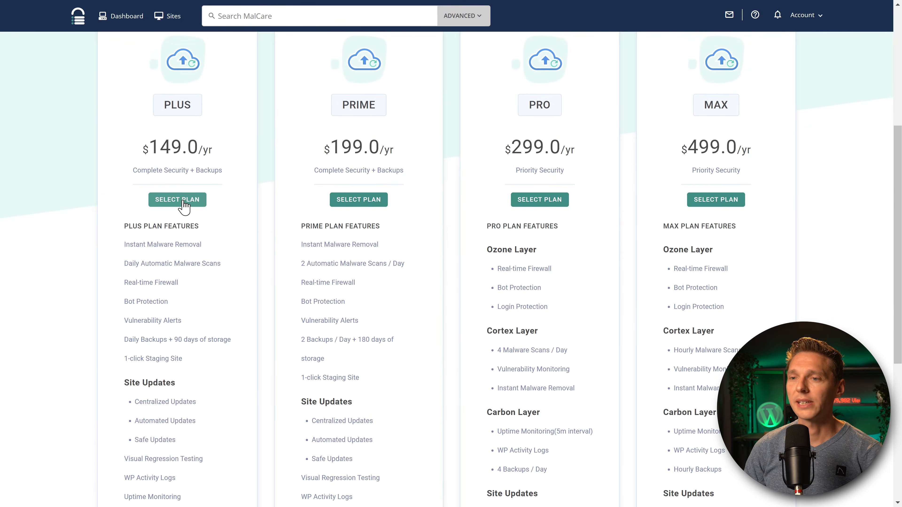
pyautogui.click(189, 206)
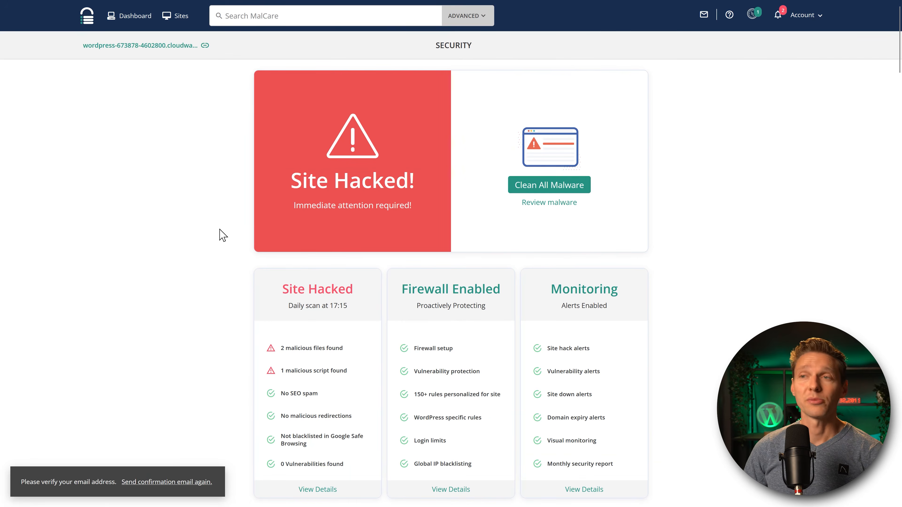
# Open the detected malware list and inspect the infected backbone.js file's contents.
pyautogui.click(549, 205)
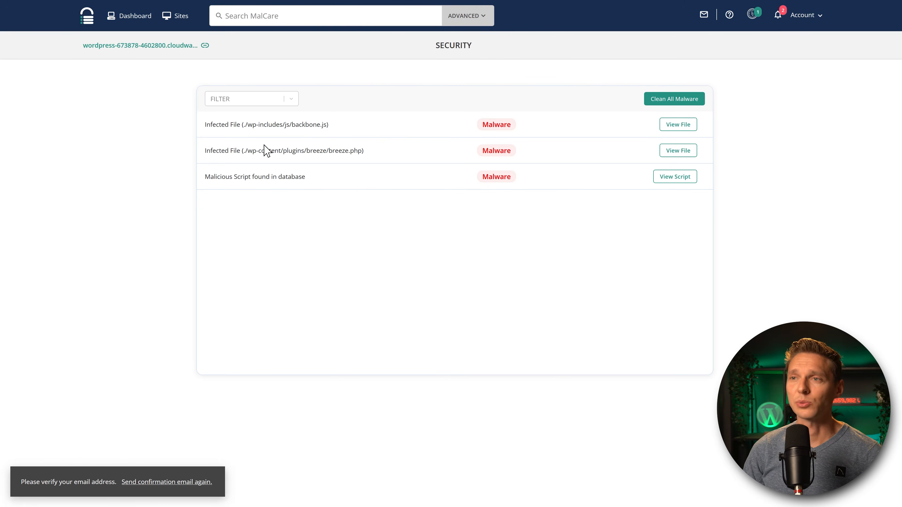
pyautogui.moveTo(264, 124); pyautogui.dragTo(340, 131)
pyautogui.click(340, 130)
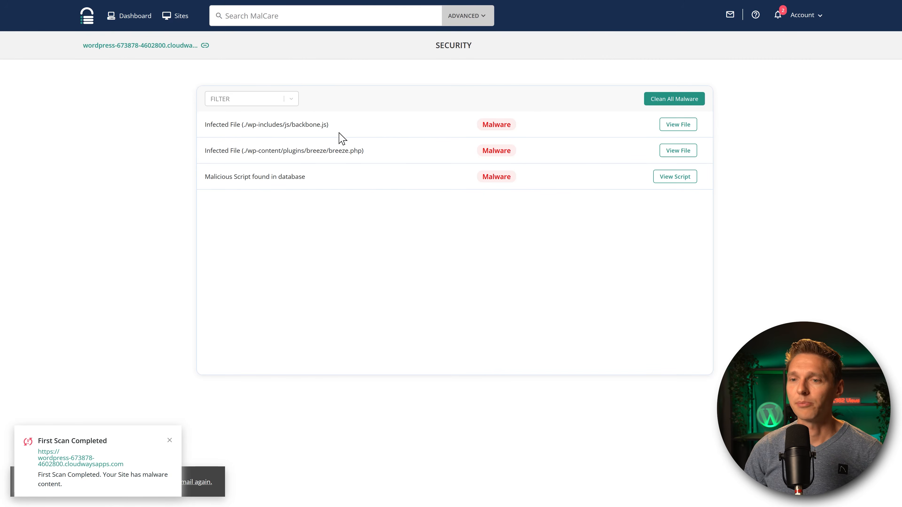
pyautogui.click(687, 126)
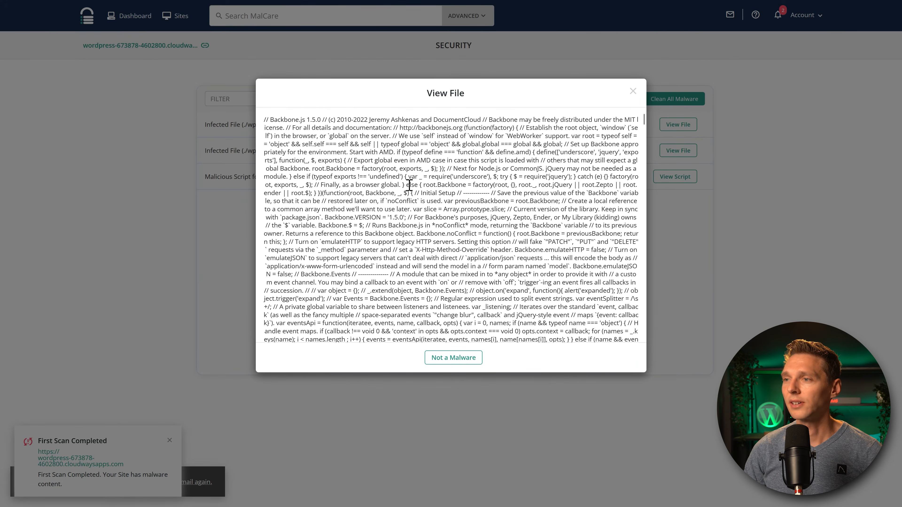
pyautogui.scroll(-15, 409, 185)
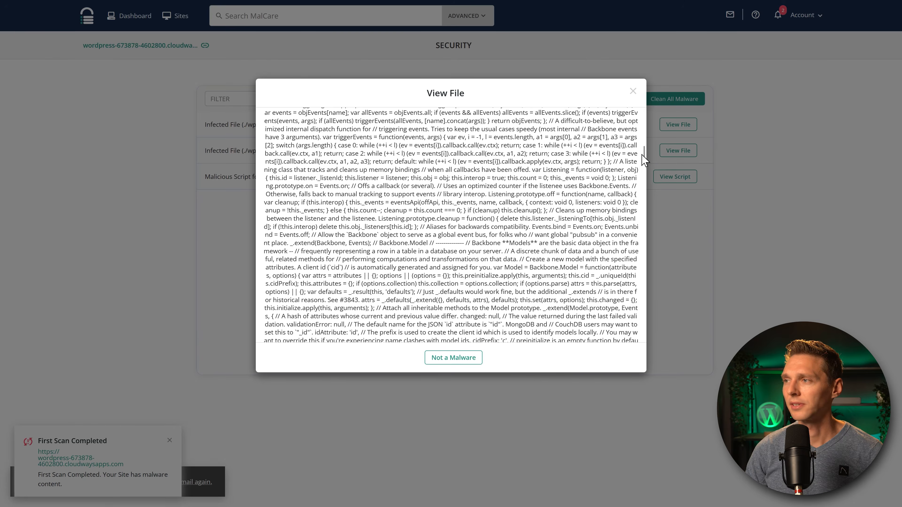
pyautogui.click(654, 167)
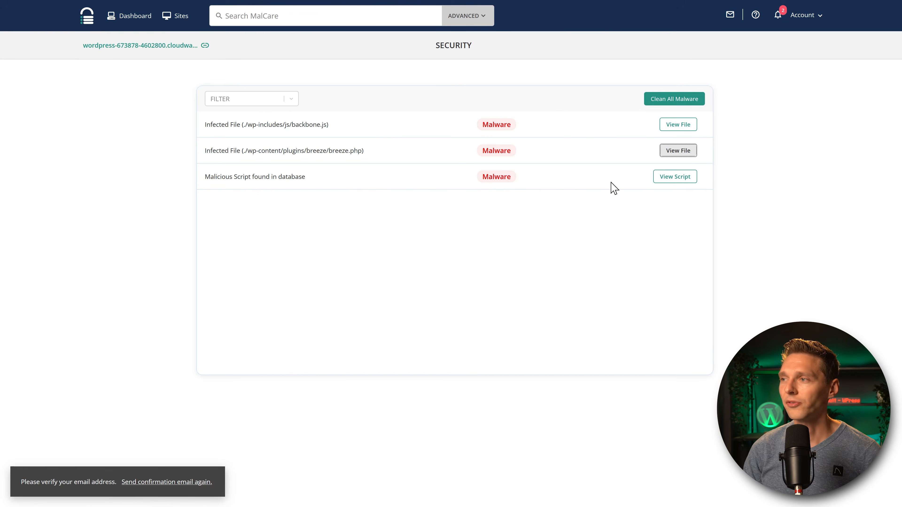
# Inspect the obfuscated malicious script stored in the wp_options database table.
pyautogui.click(671, 181)
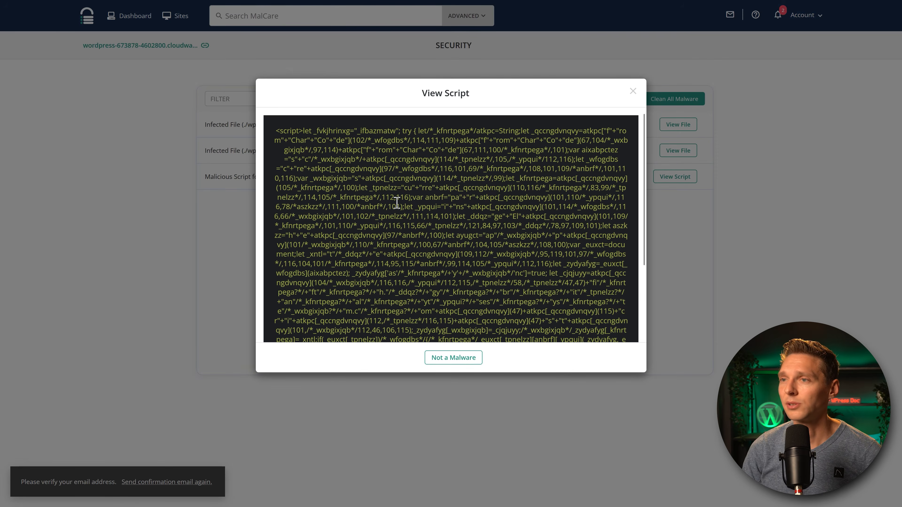
pyautogui.moveTo(290, 131); pyautogui.dragTo(556, 413)
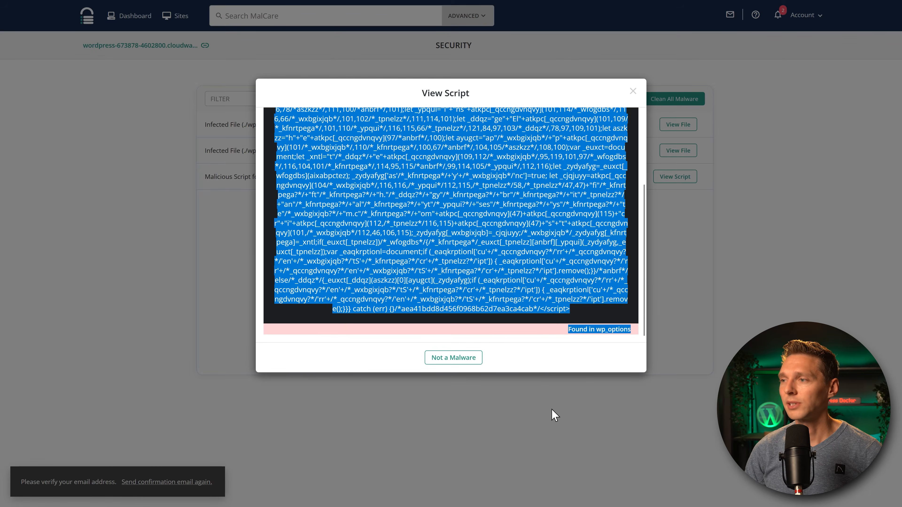
pyautogui.click(578, 288)
pyautogui.doubleClick(604, 334)
pyautogui.click(628, 327)
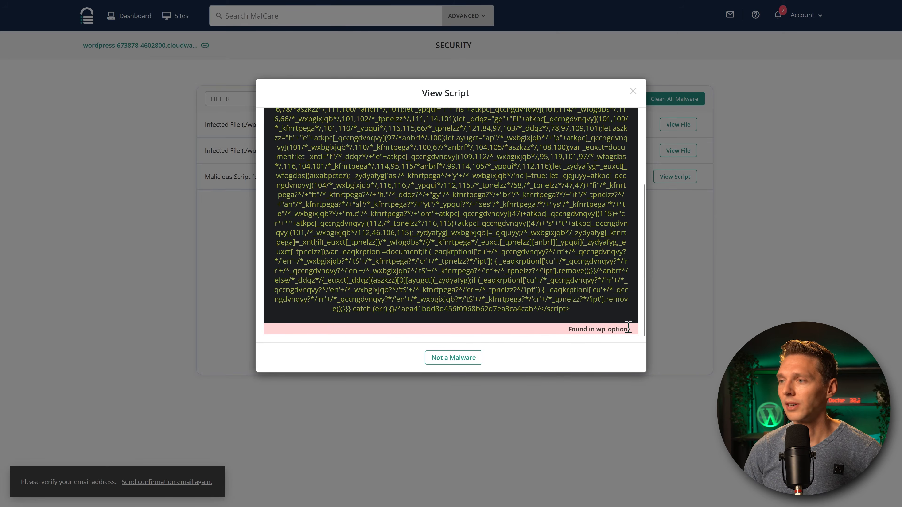
pyautogui.click(633, 91)
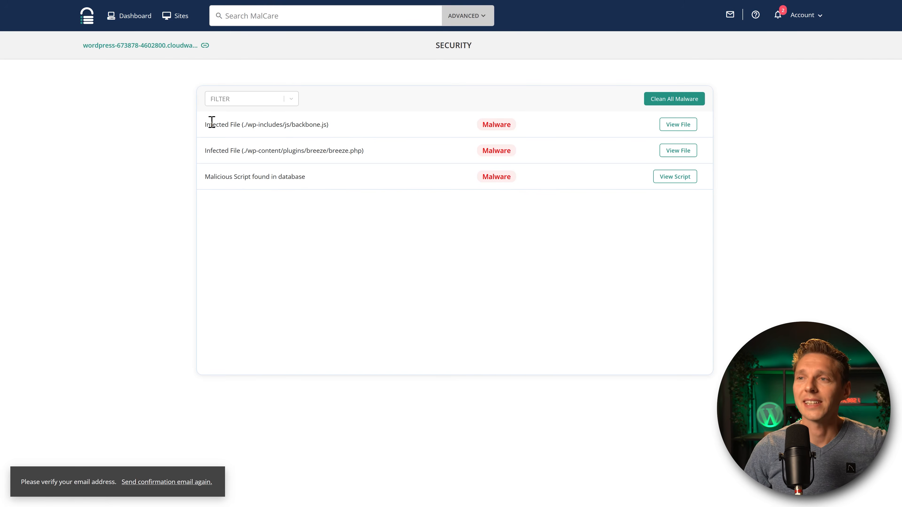
# Highlight the infected backbone.js and breeze.php paths and the database script finding.
pyautogui.moveTo(211, 122); pyautogui.dragTo(292, 125)
pyautogui.click(327, 125)
pyautogui.doubleClick(324, 125)
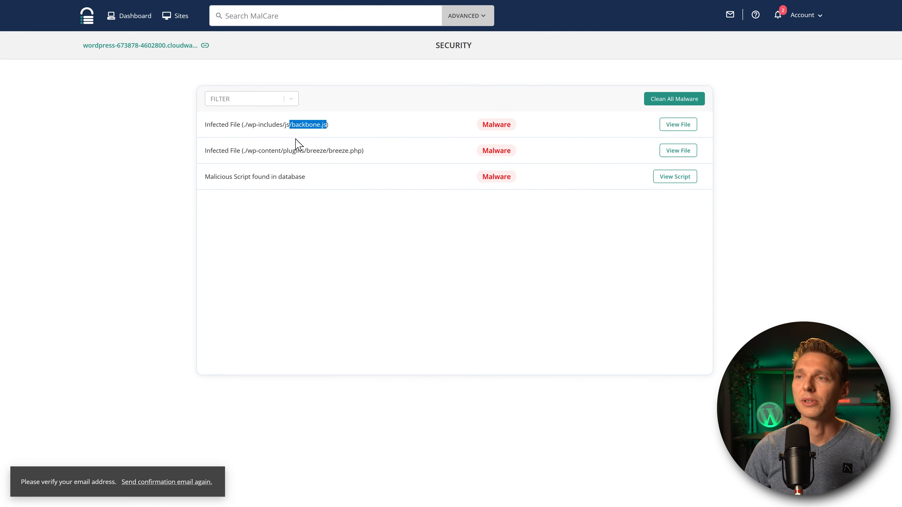
pyautogui.click(329, 151)
pyautogui.moveTo(334, 153); pyautogui.dragTo(368, 151)
pyautogui.click(368, 151)
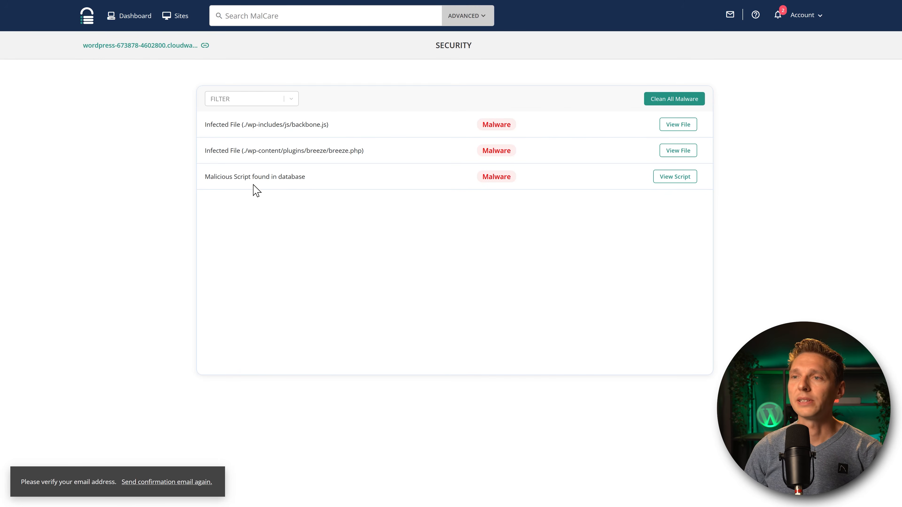
pyautogui.moveTo(208, 177); pyautogui.dragTo(318, 181)
pyautogui.click(322, 187)
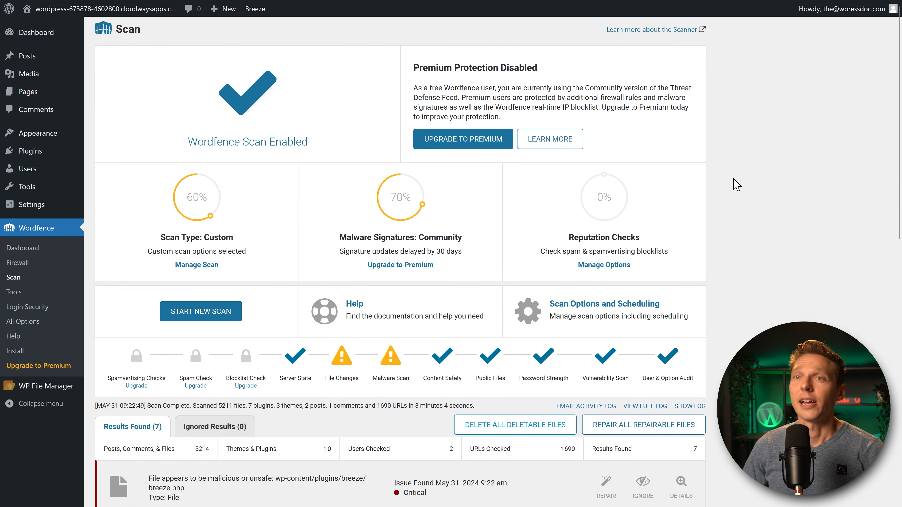
# Expand the details of the breeze.php backdoor result in the Wordfence scan results.
pyautogui.middleClick(734, 179)
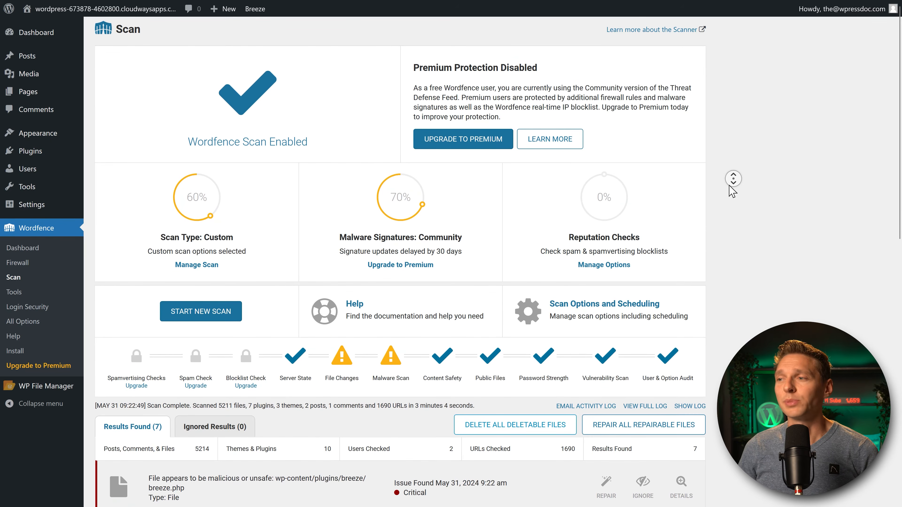
pyautogui.scroll(-4, 733, 186)
pyautogui.middleClick(734, 192)
pyautogui.scroll(-1, 267, 302)
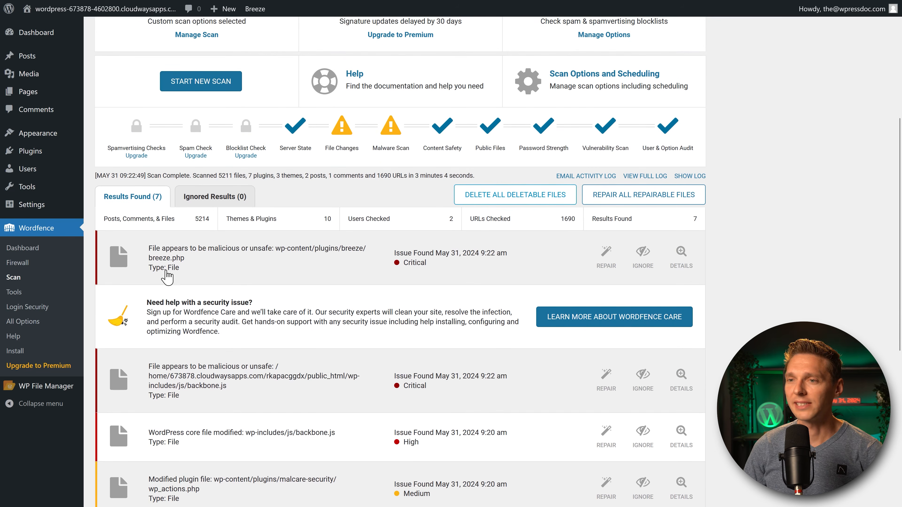
pyautogui.click(679, 263)
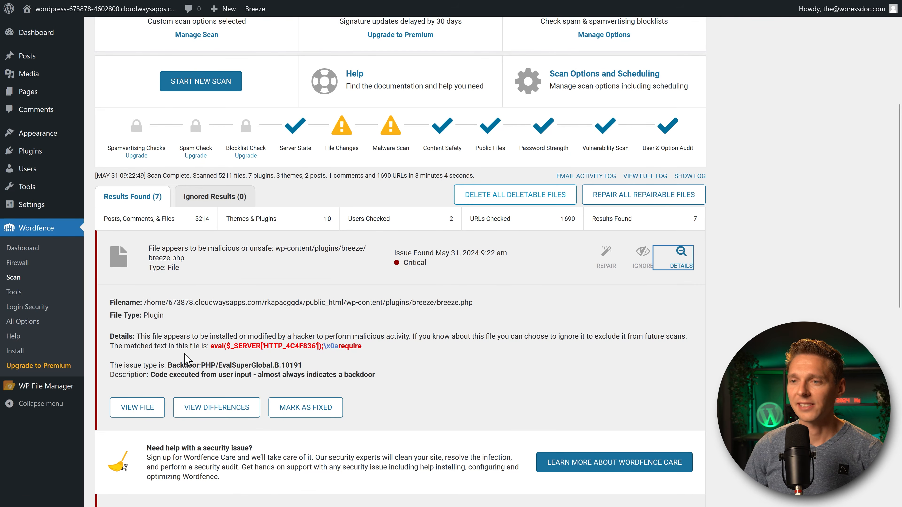
pyautogui.moveTo(173, 365); pyautogui.dragTo(280, 366)
pyautogui.click(307, 372)
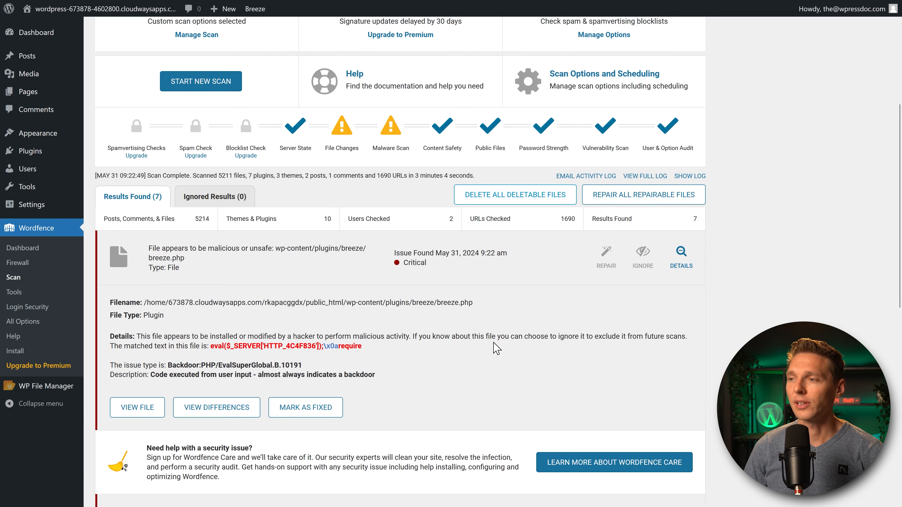
pyautogui.middleClick(523, 327)
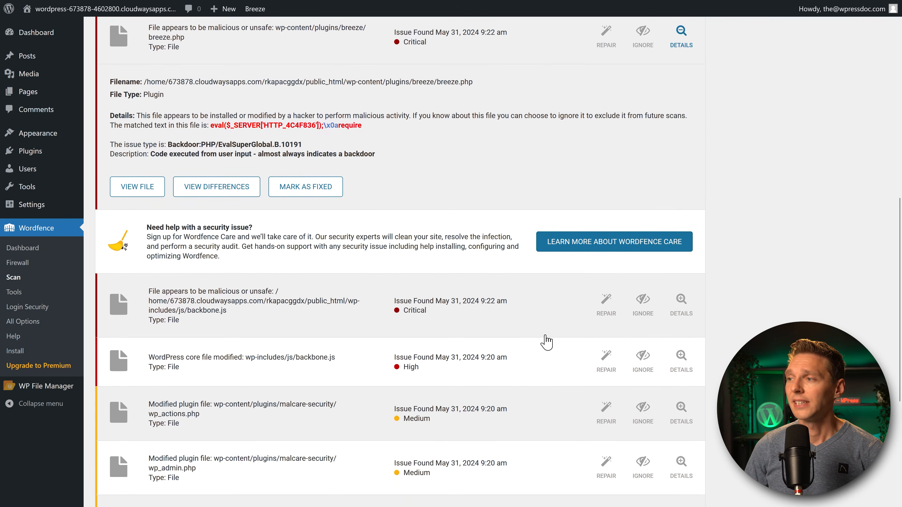
# Expand the details of the critical and the modified-core backbone.js issues.
pyautogui.click(681, 309)
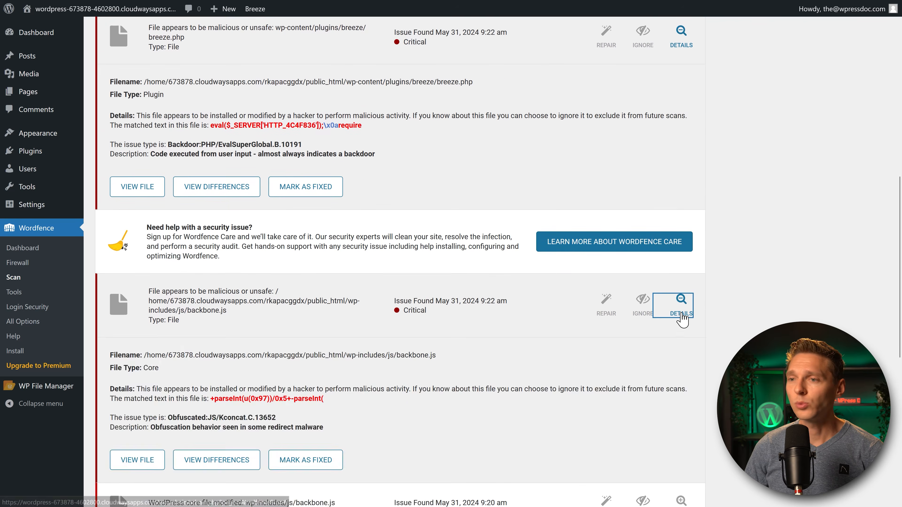
pyautogui.middleClick(406, 275)
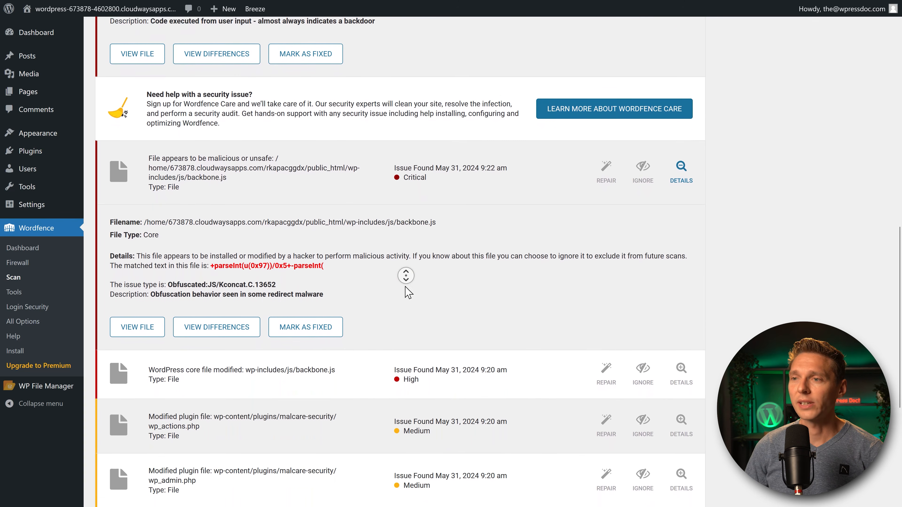
pyautogui.middleClick(406, 289)
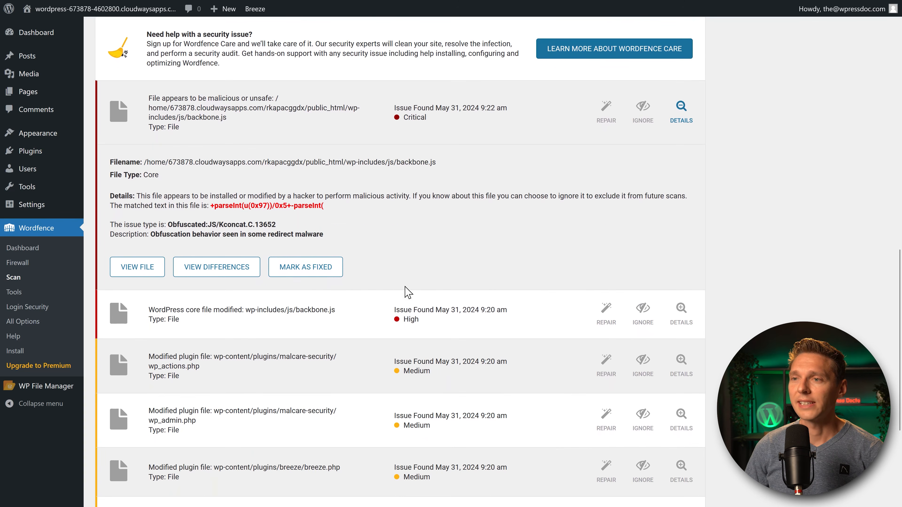
pyautogui.moveTo(205, 224); pyautogui.dragTo(267, 224)
pyautogui.click(274, 225)
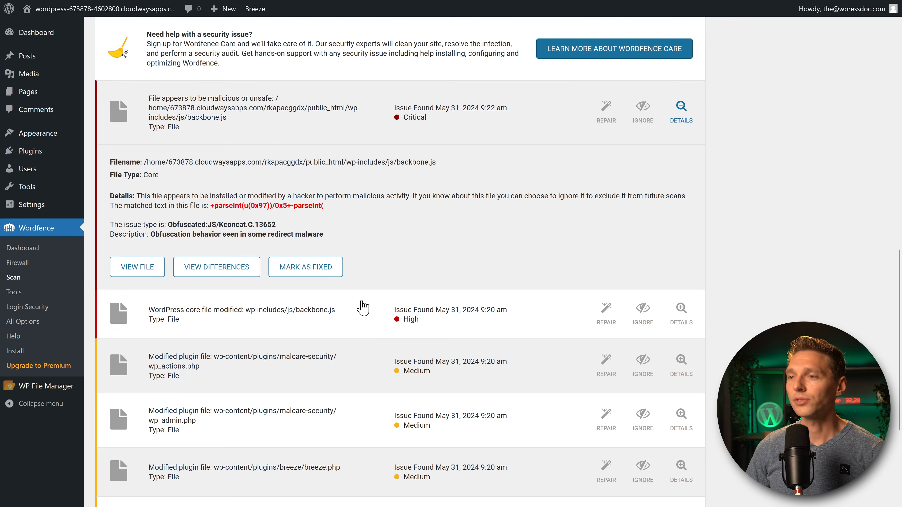
pyautogui.click(682, 312)
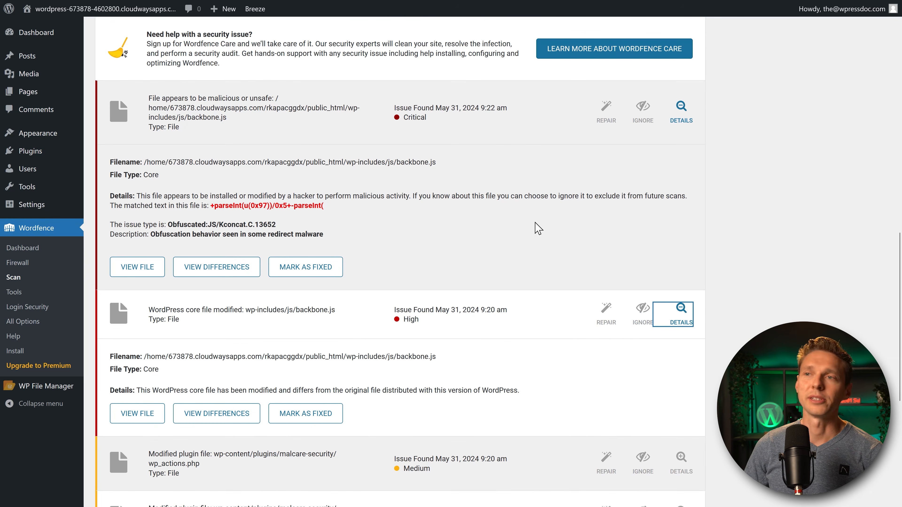
# Review the expanded scan results, then collapse the breeze.php issue details.
pyautogui.scroll(6, 534, 222)
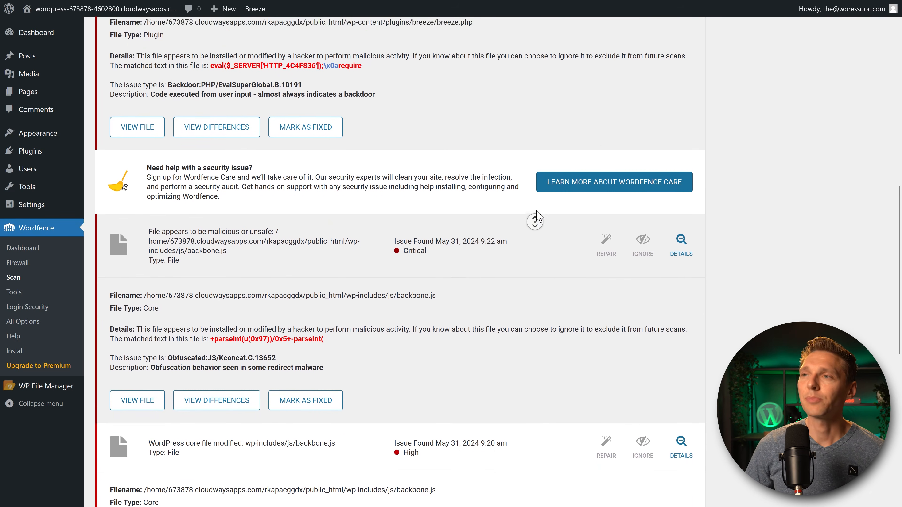
pyautogui.scroll(5, 534, 221)
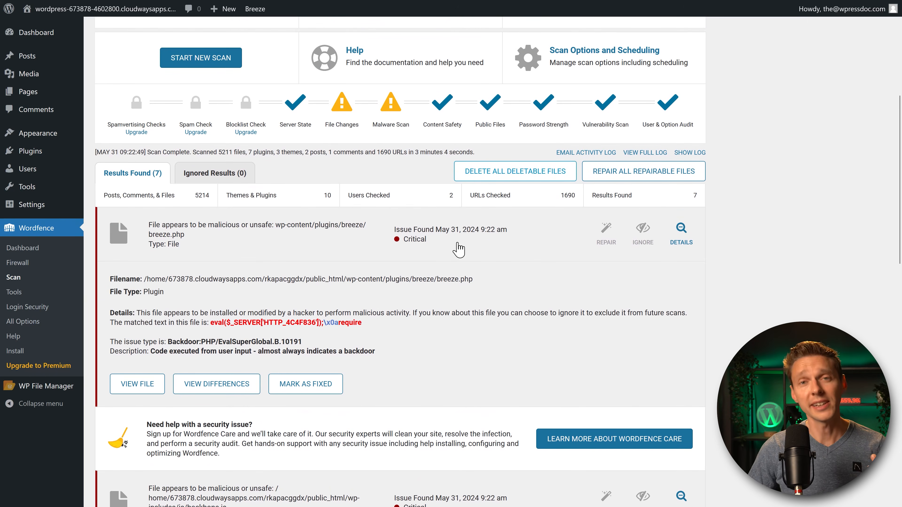
pyautogui.scroll(-4, 777, 229)
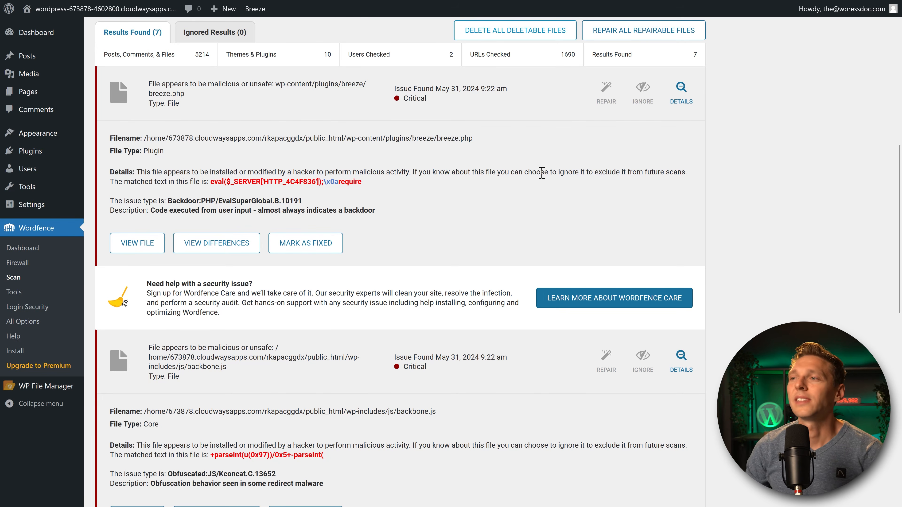
pyautogui.scroll(10, 501, 197)
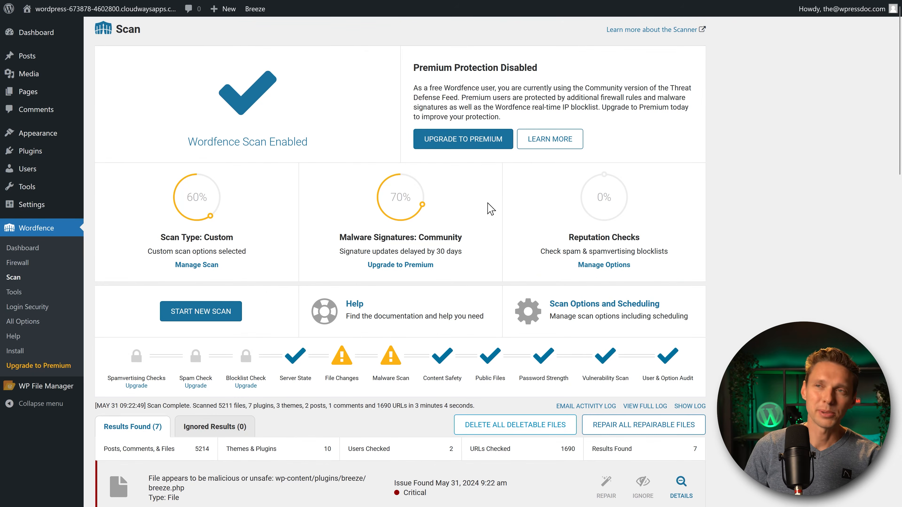
pyautogui.scroll(-6, 491, 209)
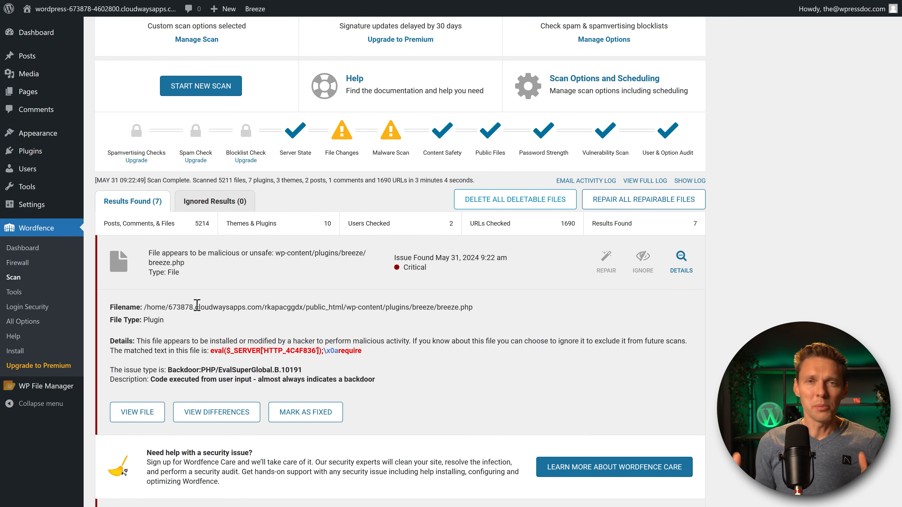
pyautogui.click(243, 282)
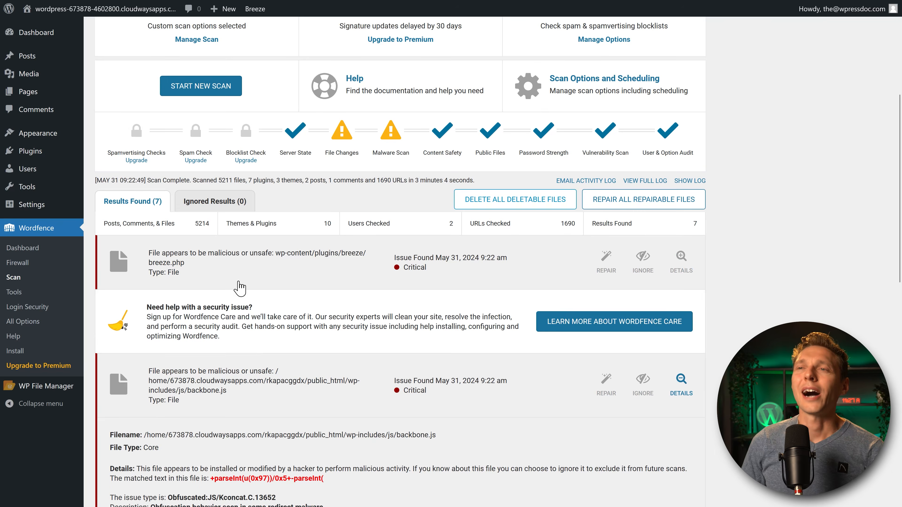
pyautogui.scroll(5, 245, 283)
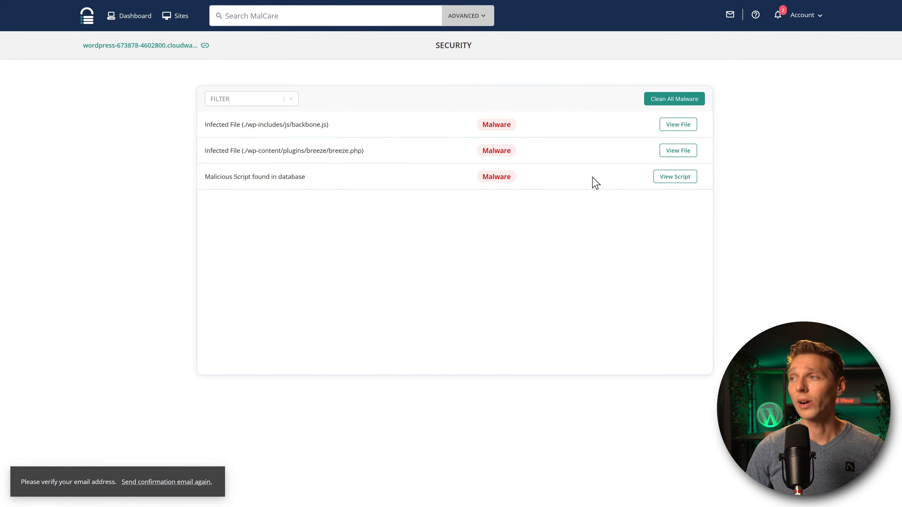
# Run Clean All Malware with security key update, password reset and cache clearing enabled.
pyautogui.click(674, 100)
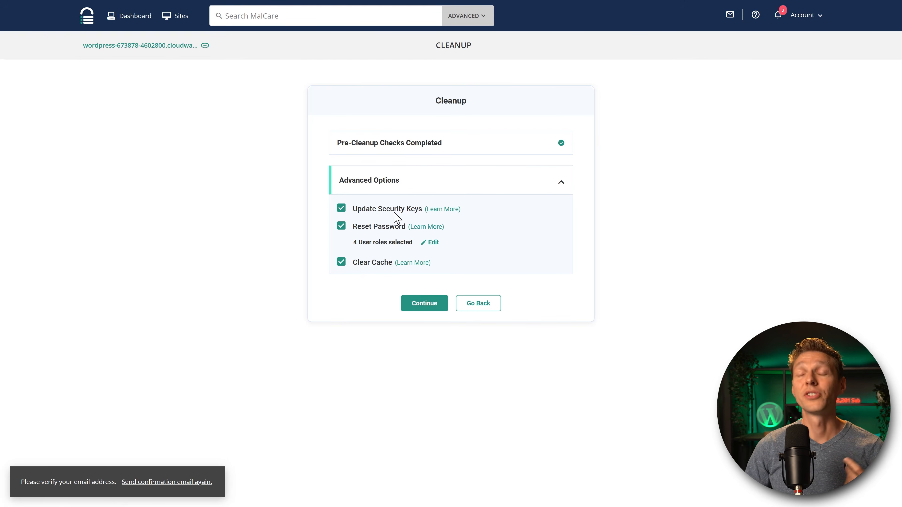
pyautogui.click(428, 306)
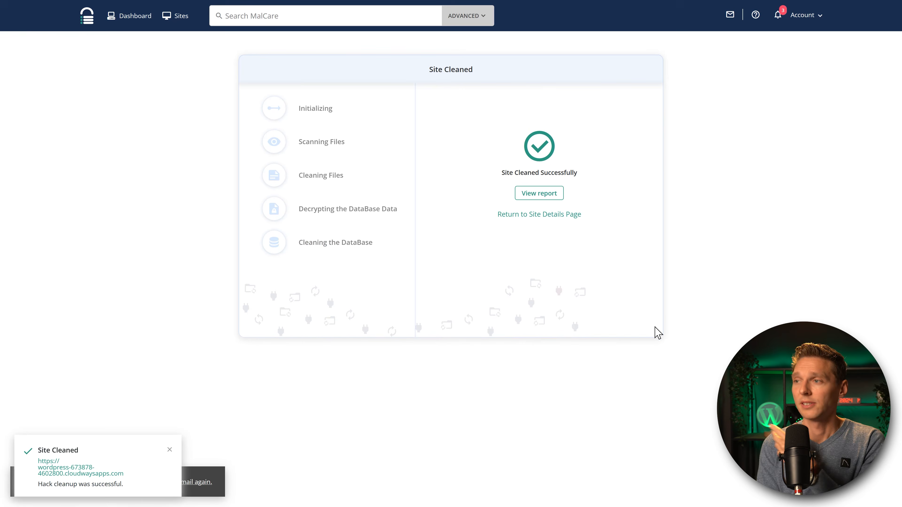
# Open the hack cleanup report from the Site Cleaned Successfully page.
pyautogui.click(538, 194)
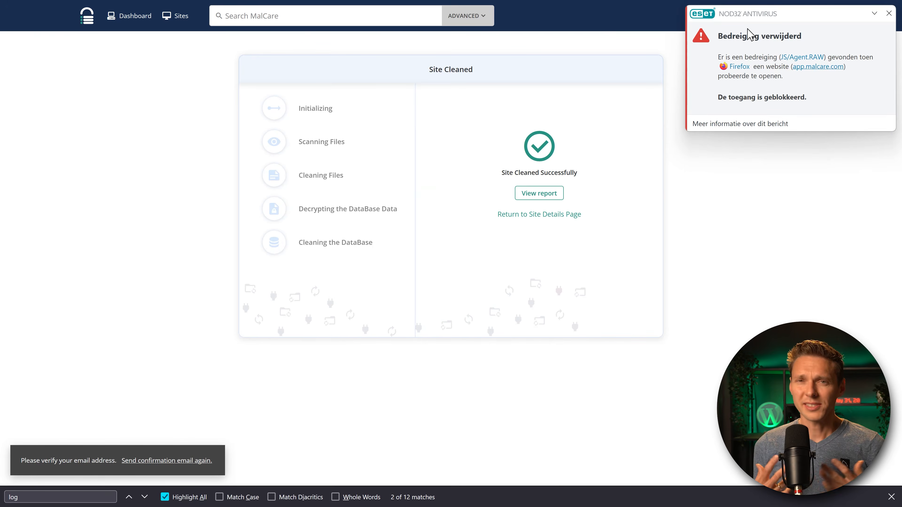